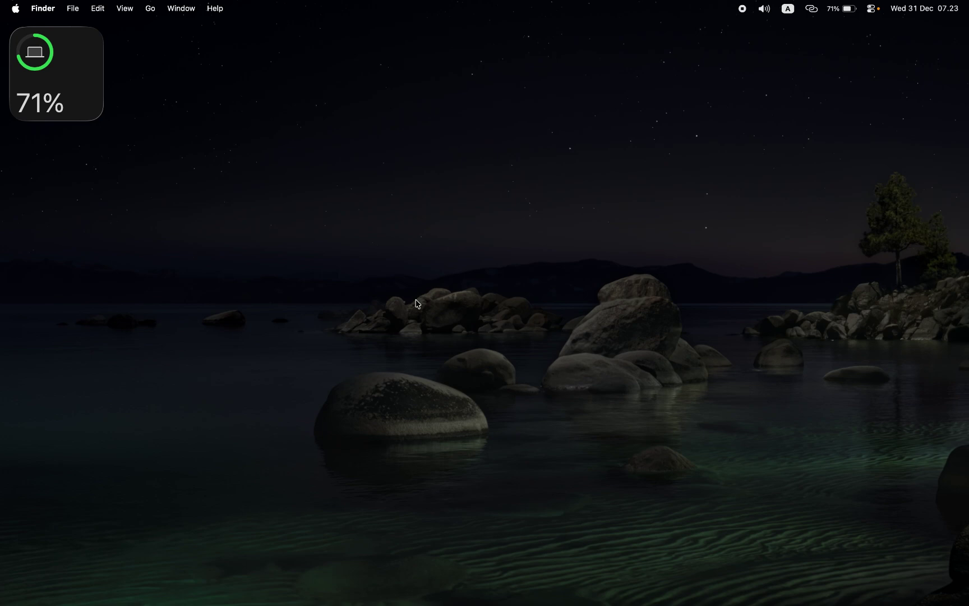
Switch to Chrome and display the dorar.net home page.
mouse_move(2, 246)
left_click(48, 327)
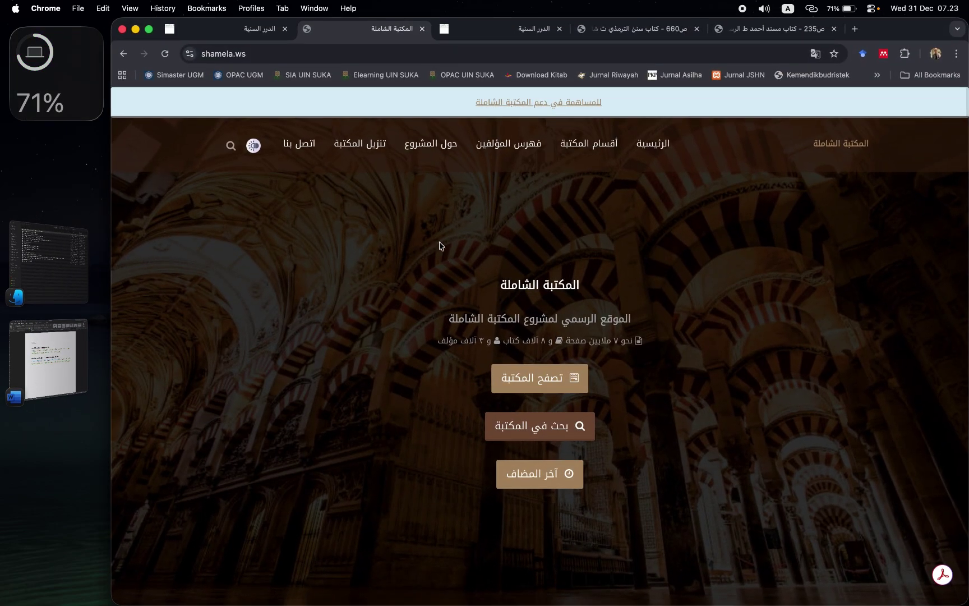
left_click(229, 31)
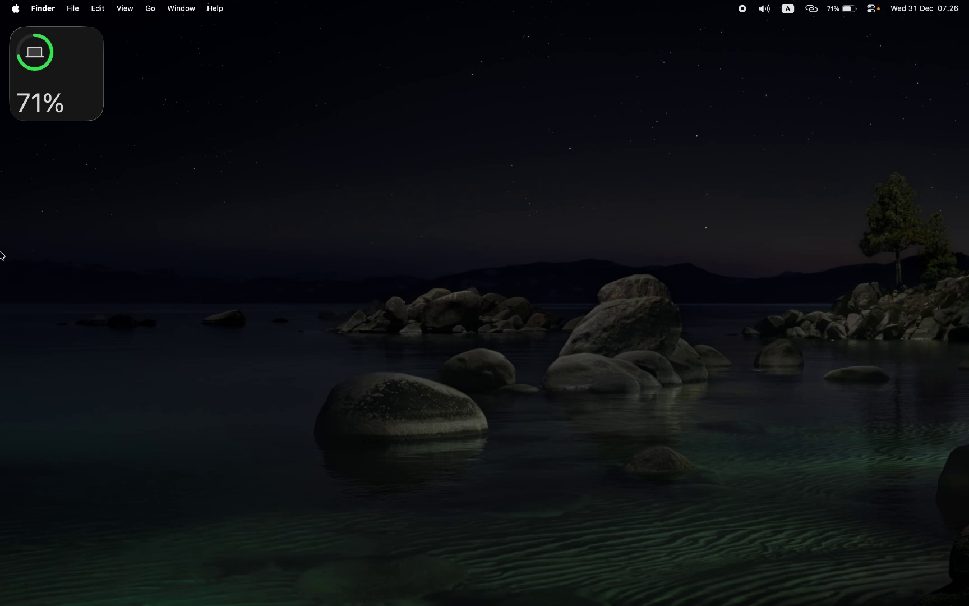
Switch to Word and review the two transmission paths noted for the hadith in Document1.
mouse_move(3, 256)
left_click(40, 236)
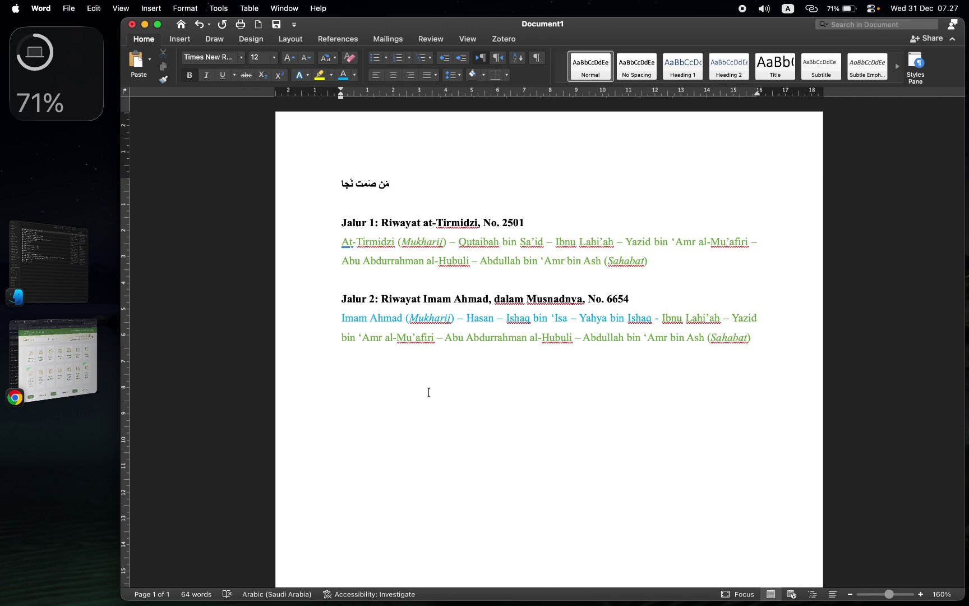
Switch to Chrome and look over the DeepSeek chat, shamela.ws and dorar.net pages, ending on dorar.net.
left_click(42, 360)
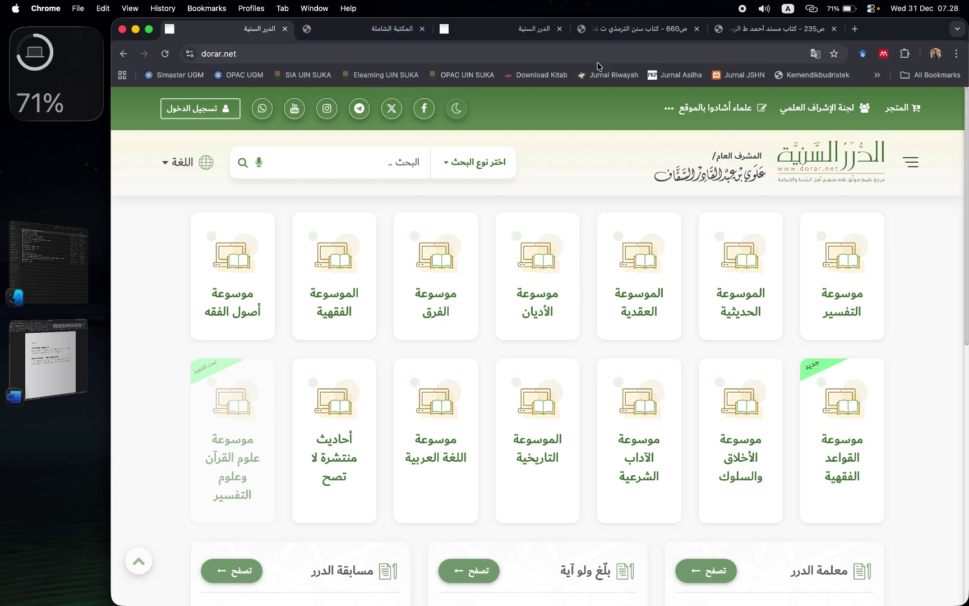
key("super+grave")
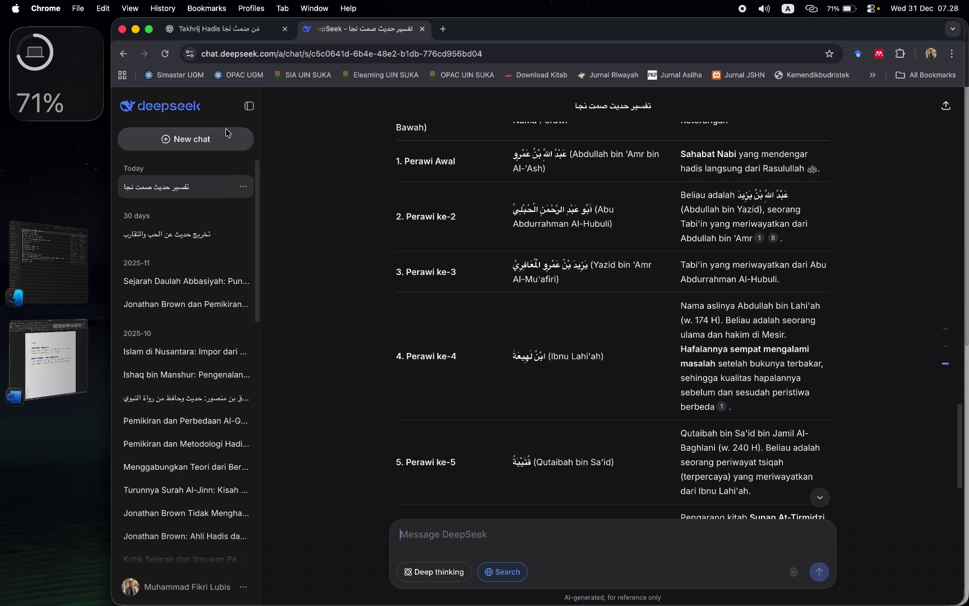
key("super+grave")
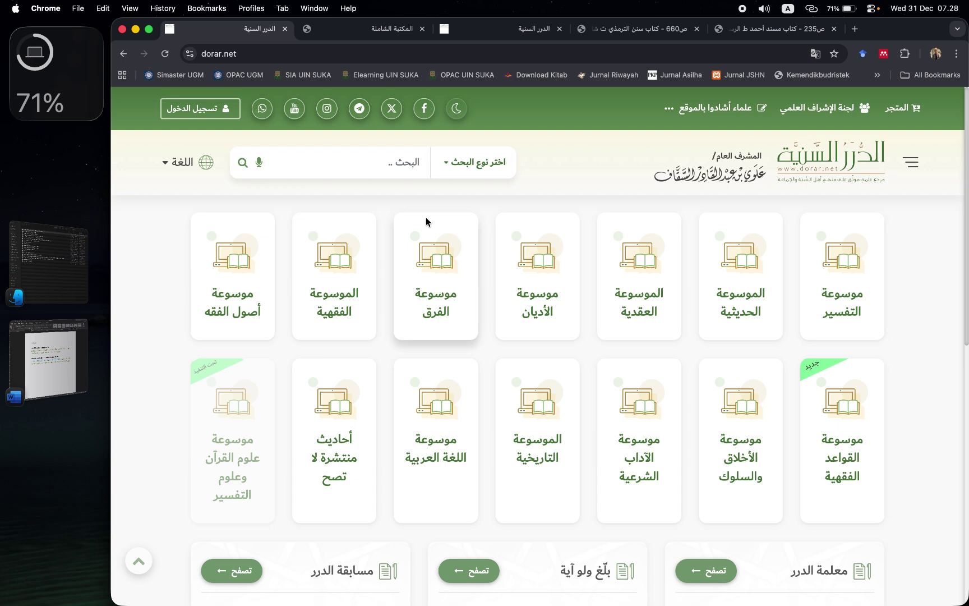
left_click(370, 28)
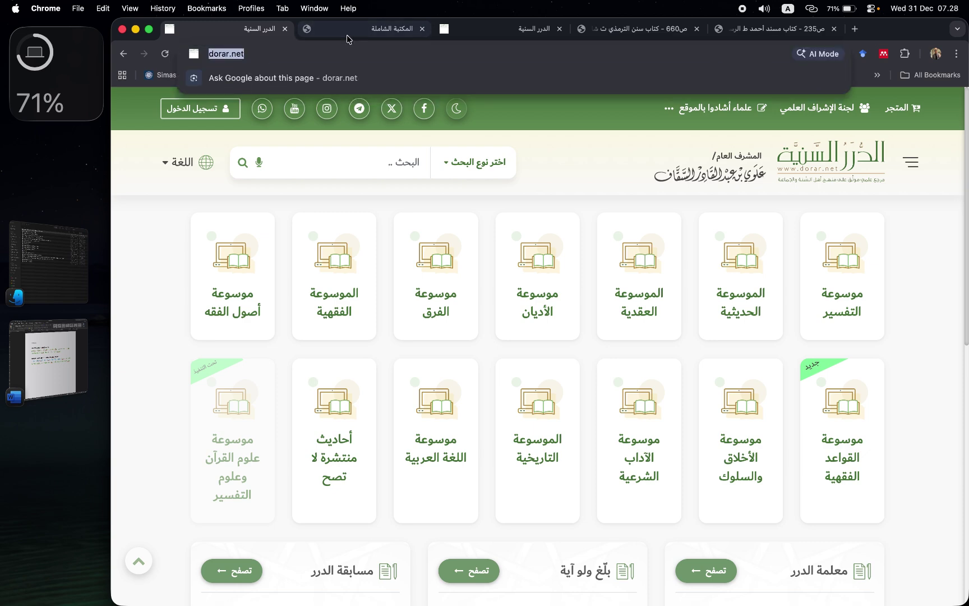
left_click(291, 53)
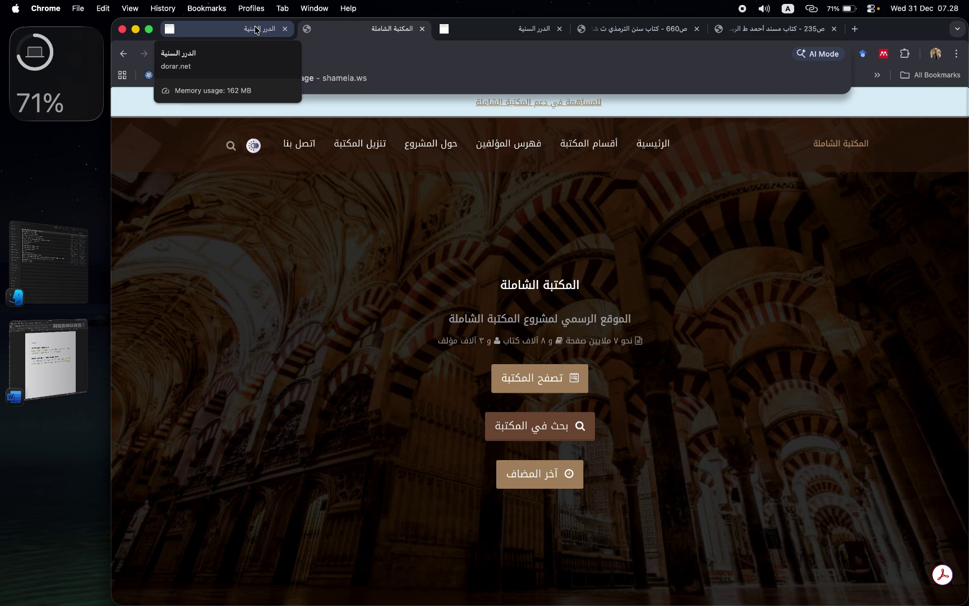
left_click(255, 29)
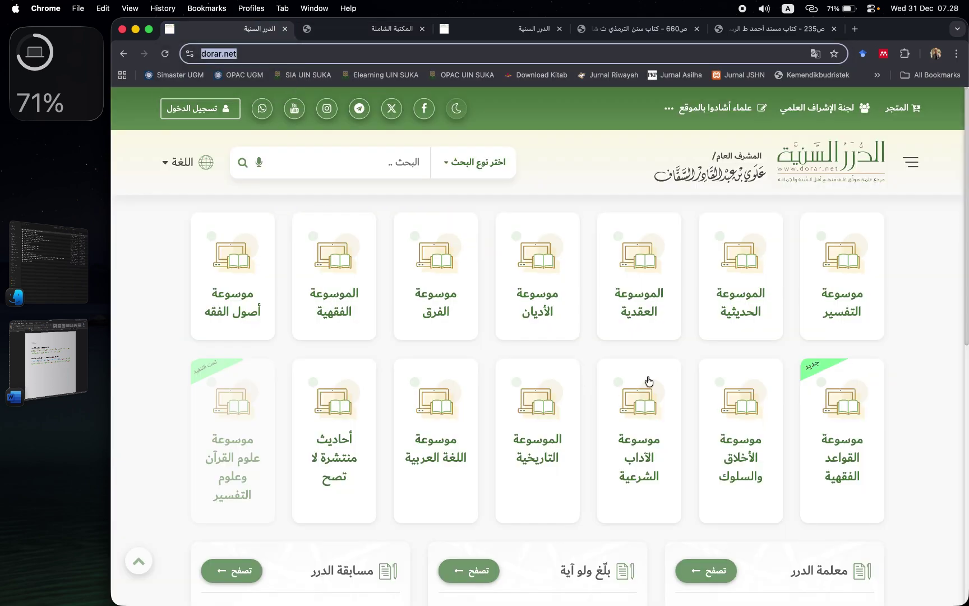
Open the hadith encyclopedia (الموسوعة الحديثية) on dorar.net and search it for "مَن صَمت نَجا".
left_click(580, 180)
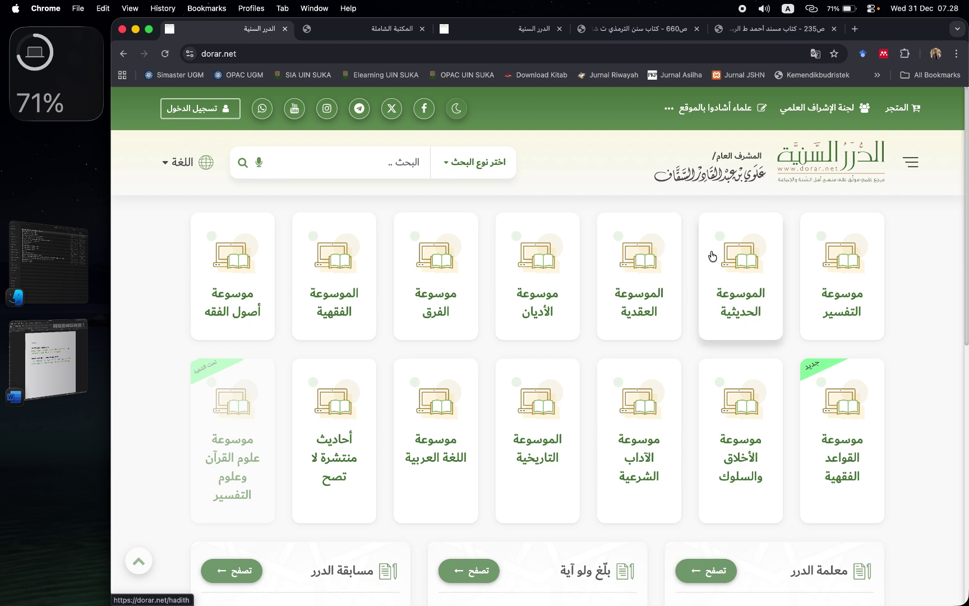
left_click(747, 262)
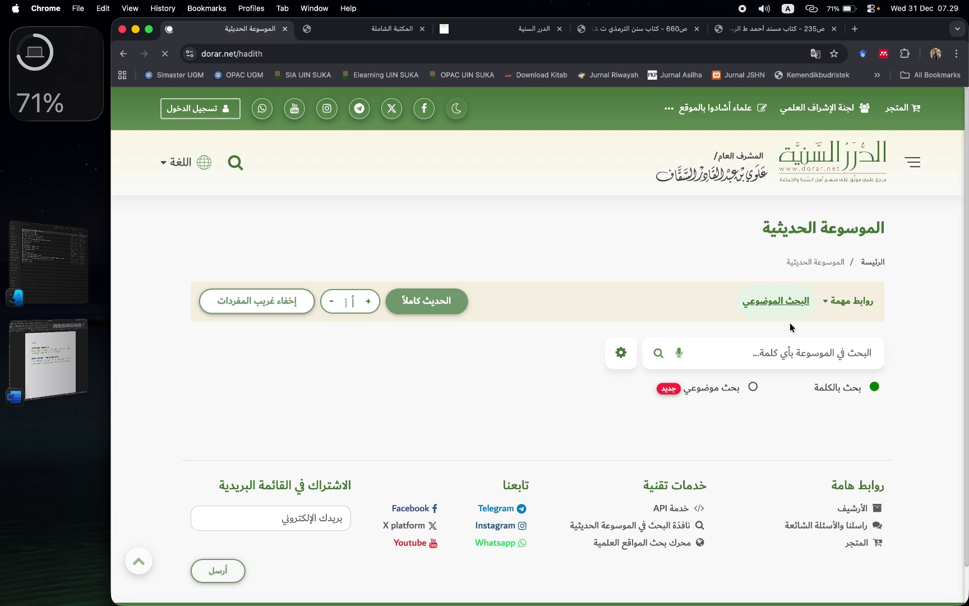
left_click(800, 349)
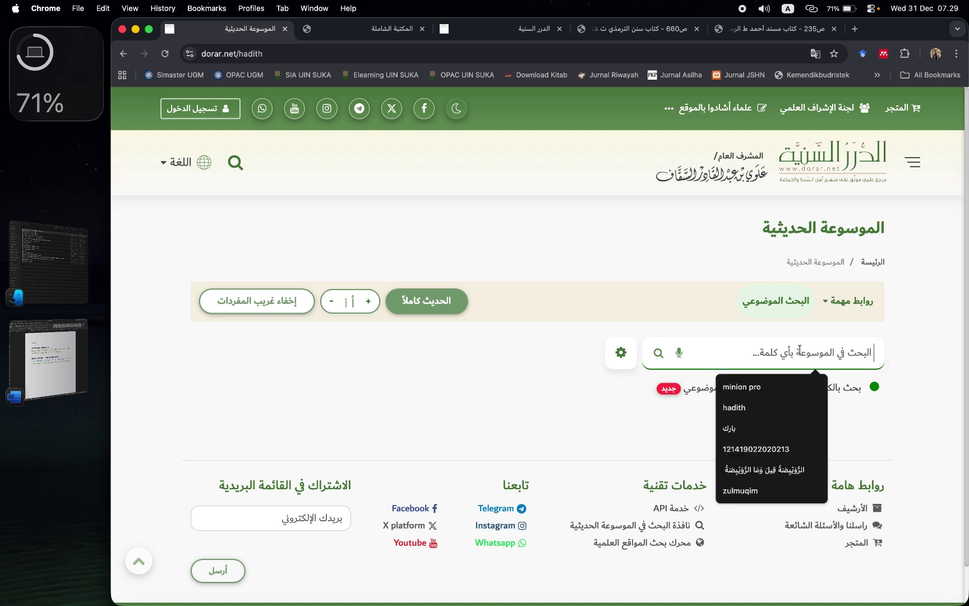
type("مَن صَمت نَجا")
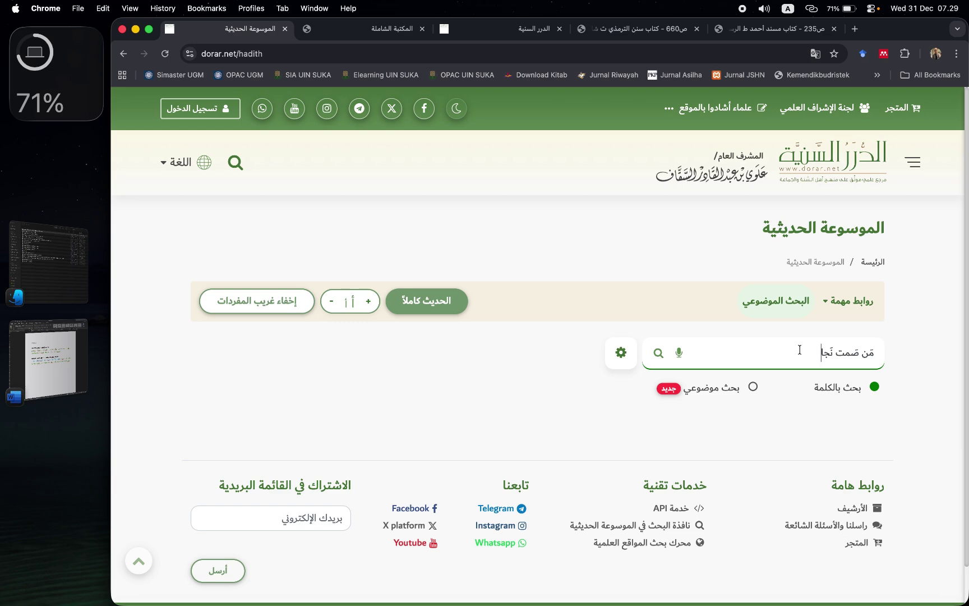
key("Return")
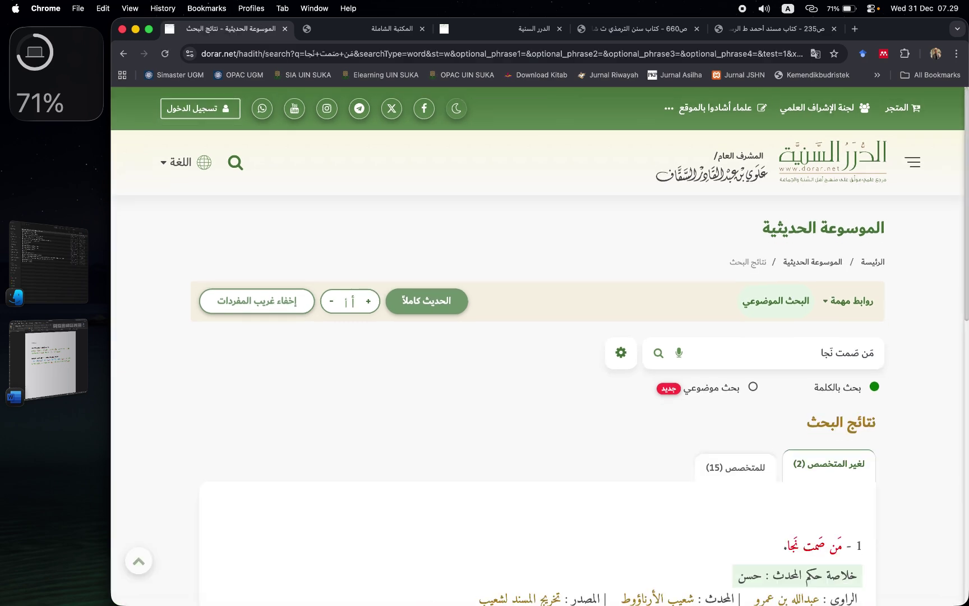
Look through the search results and open the hadith sources (أصول الحديث) of the first result, number 6654.
scroll(539, 346, "down", 9)
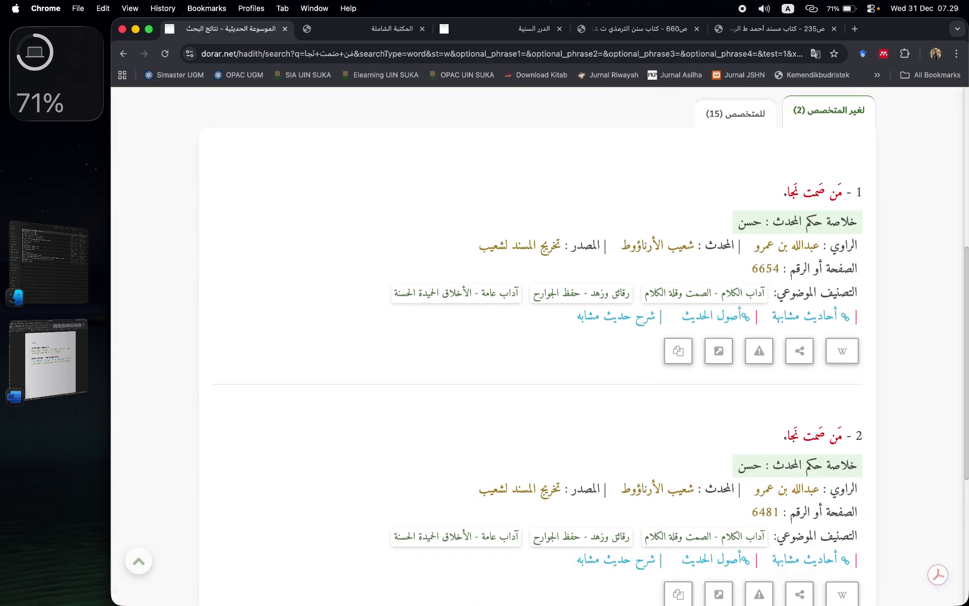
scroll(539, 346, "up", 5)
scroll(800, 370, "up", 1)
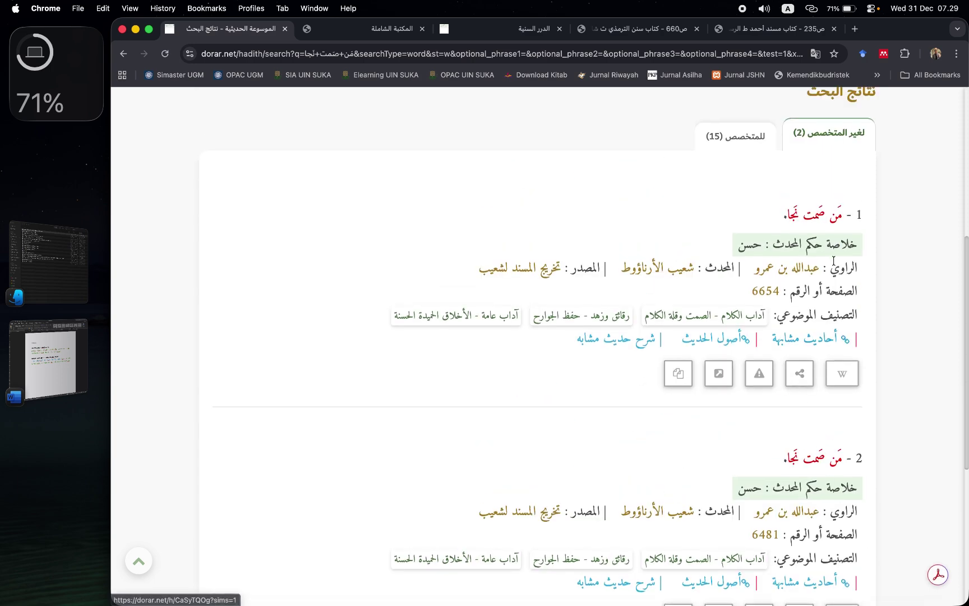
scroll(805, 221, "down", 3)
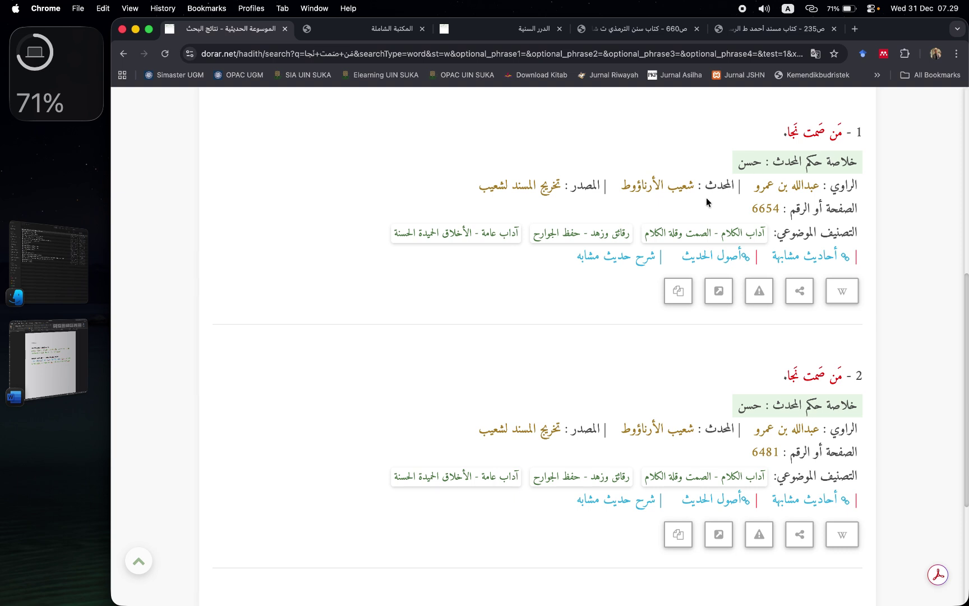
scroll(706, 202, "down", 1)
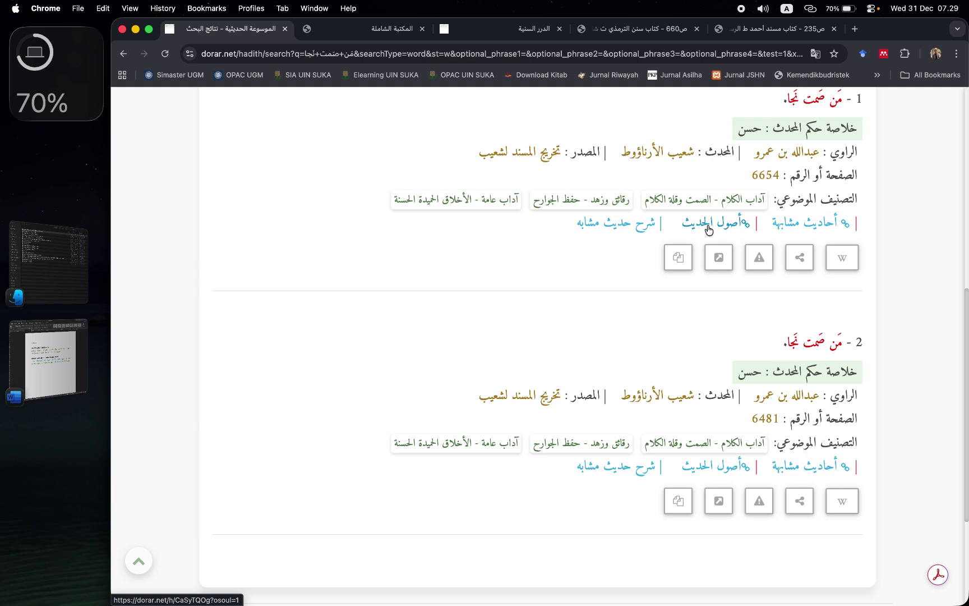
scroll(620, 291, "up", 1)
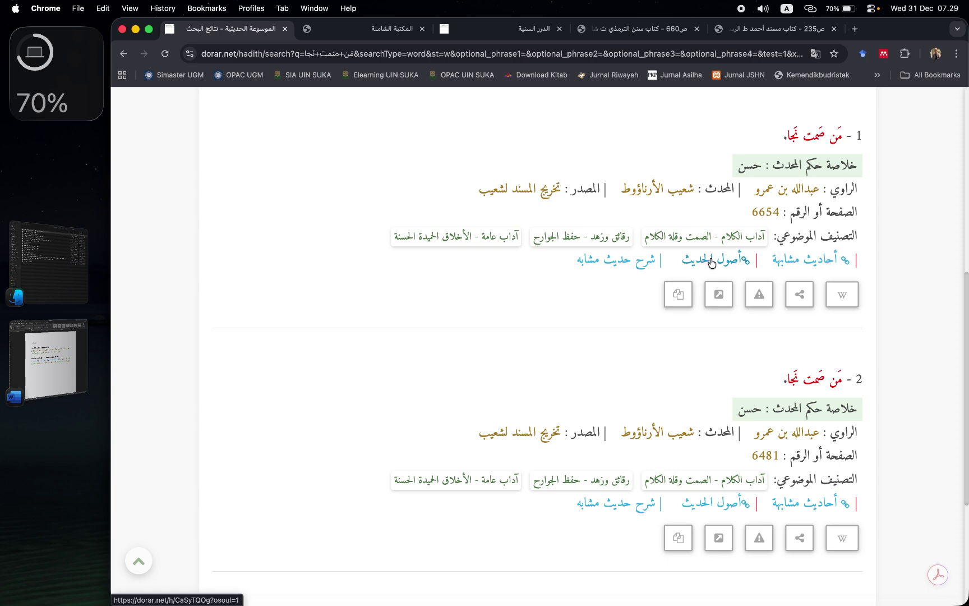
left_click(725, 262)
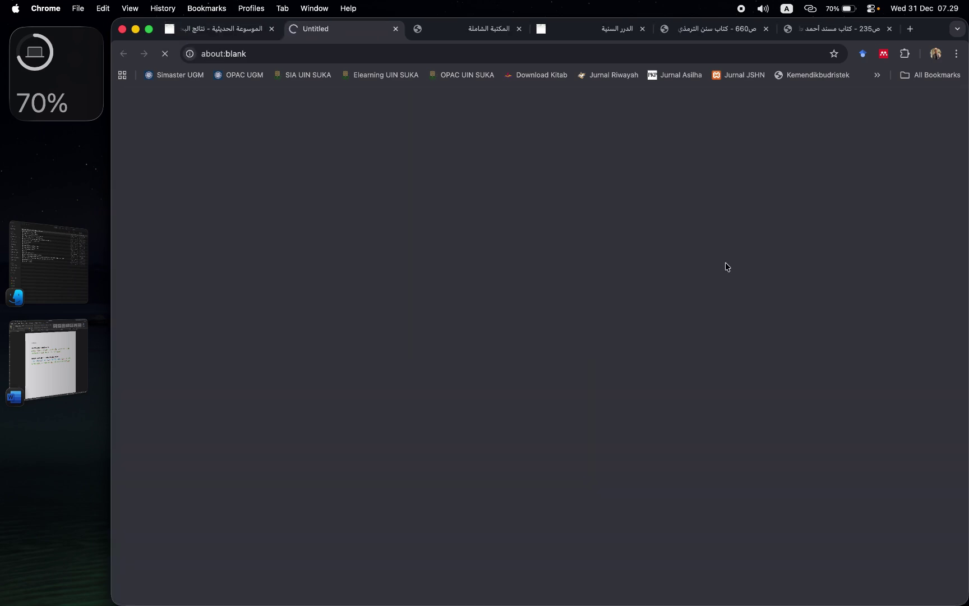
Read the hadith's takhrij and its أصول الحديث entries from سنن الترمذي and مسند أحمد.
scroll(725, 262, "down", 2)
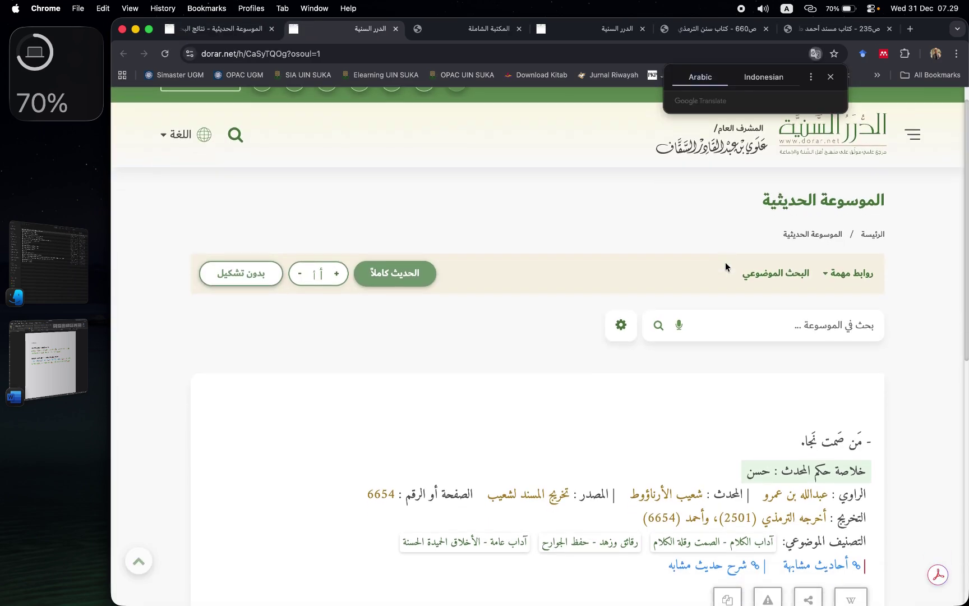
scroll(725, 262, "down", 3)
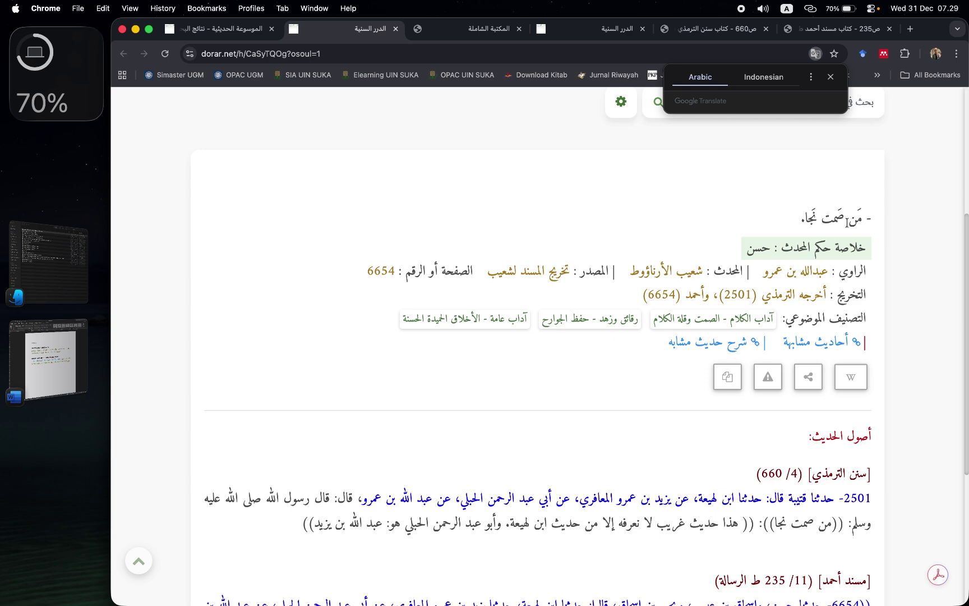
scroll(738, 254, "down", 4)
scroll(738, 253, "up", 3)
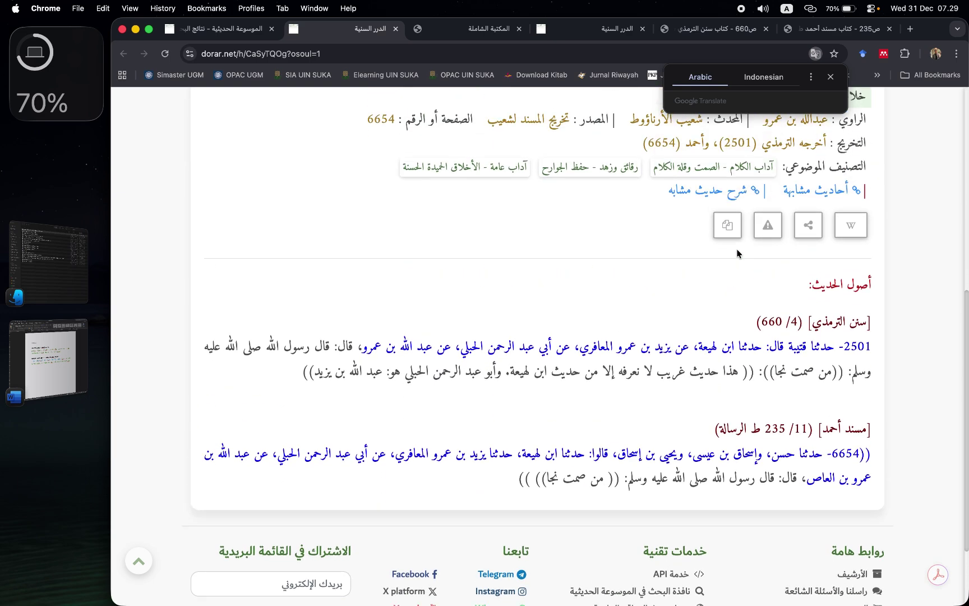
scroll(767, 386, "down", 2)
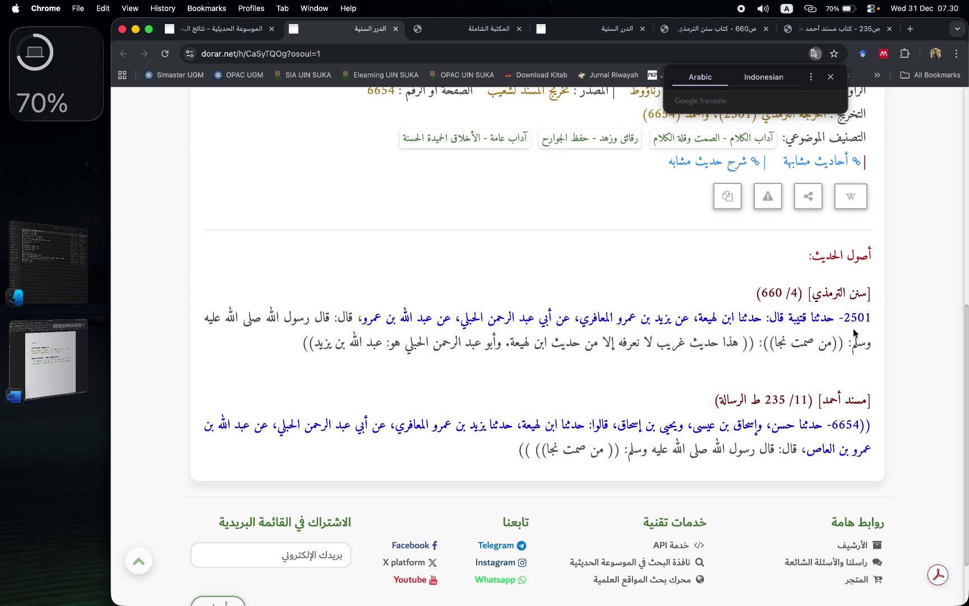
scroll(854, 332, "down", 1)
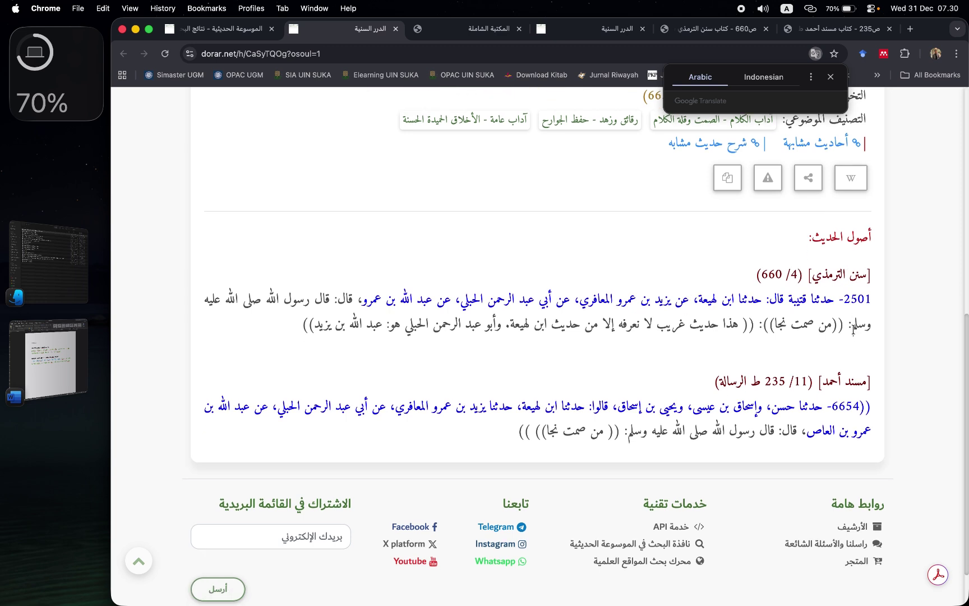
scroll(690, 328, "down", 1)
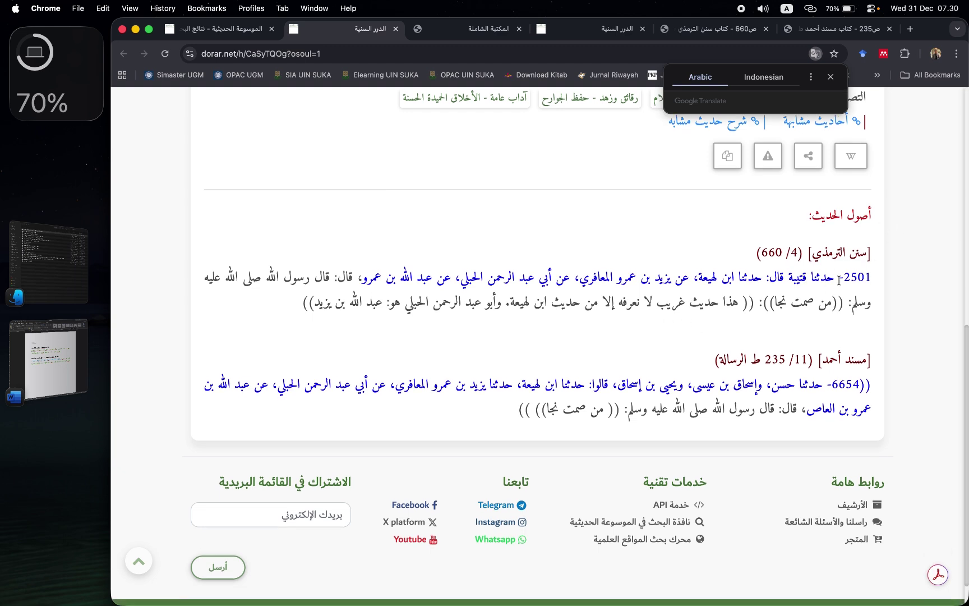
Highlight the transmission chains of hadith 2501 in سنن الترمذي and hadith 6654 in مسند أحمد, then clear the selection.
left_click_drag(835, 278, 368, 277)
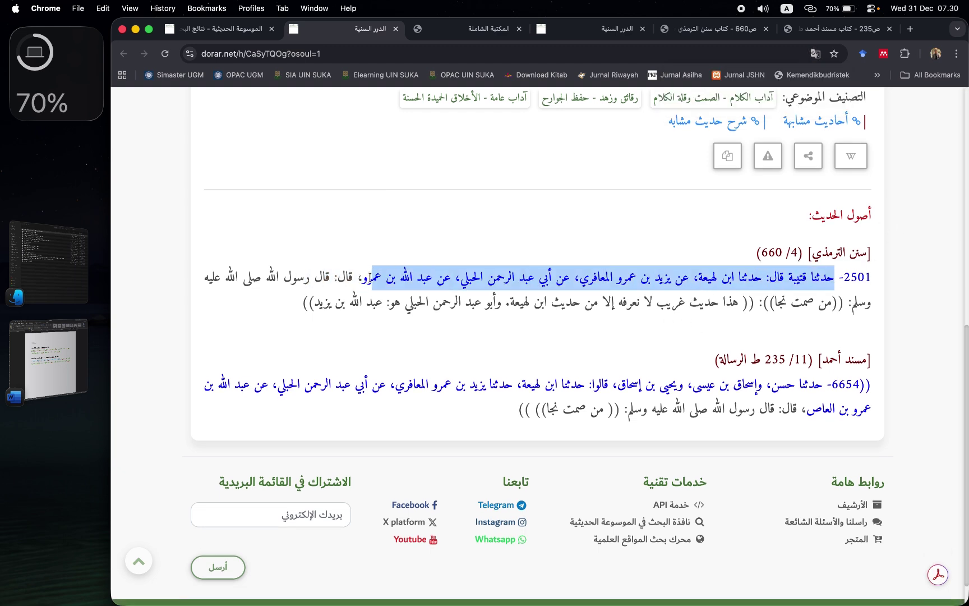
left_click_drag(823, 385, 805, 412)
left_click(582, 415)
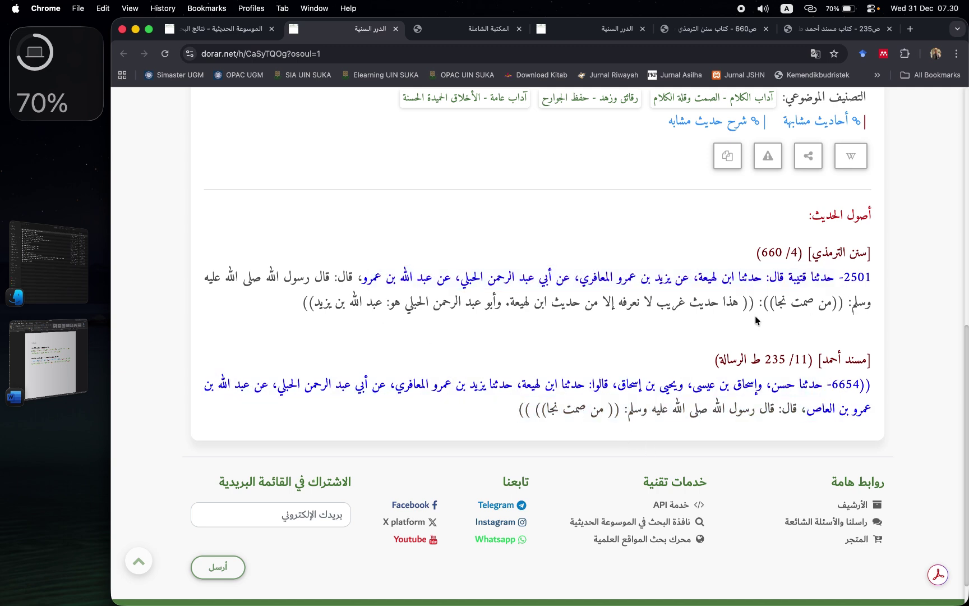
scroll(633, 321, "up", 2)
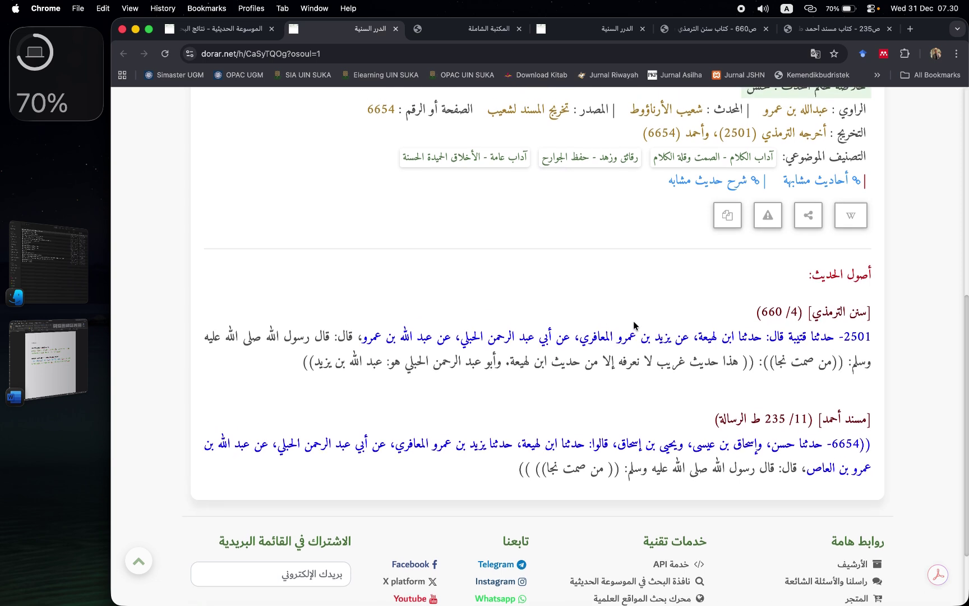
Go to the open shamela.ws page and open its library search (بحث في المكتبة).
left_click(456, 29)
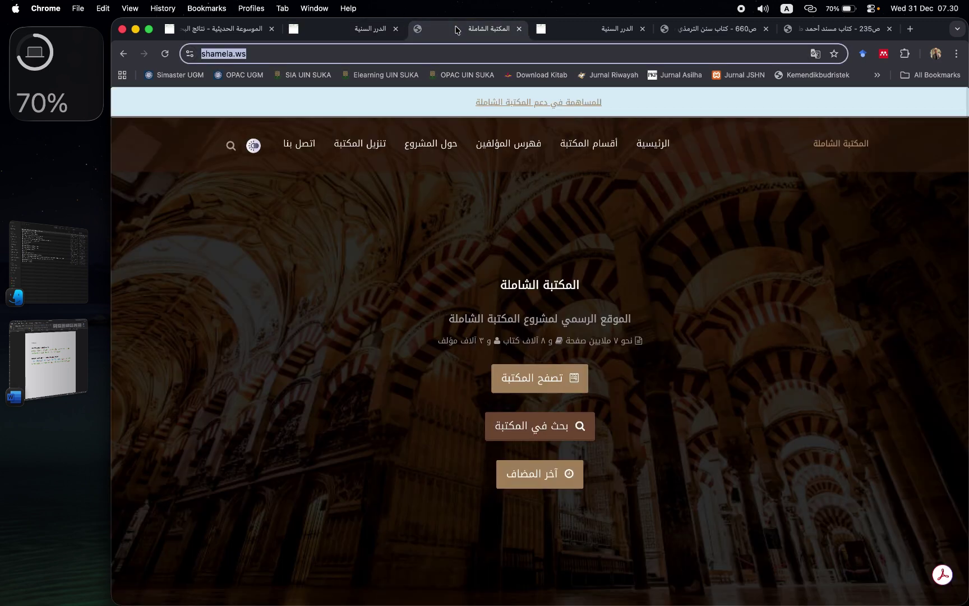
scroll(708, 461, "down", 2)
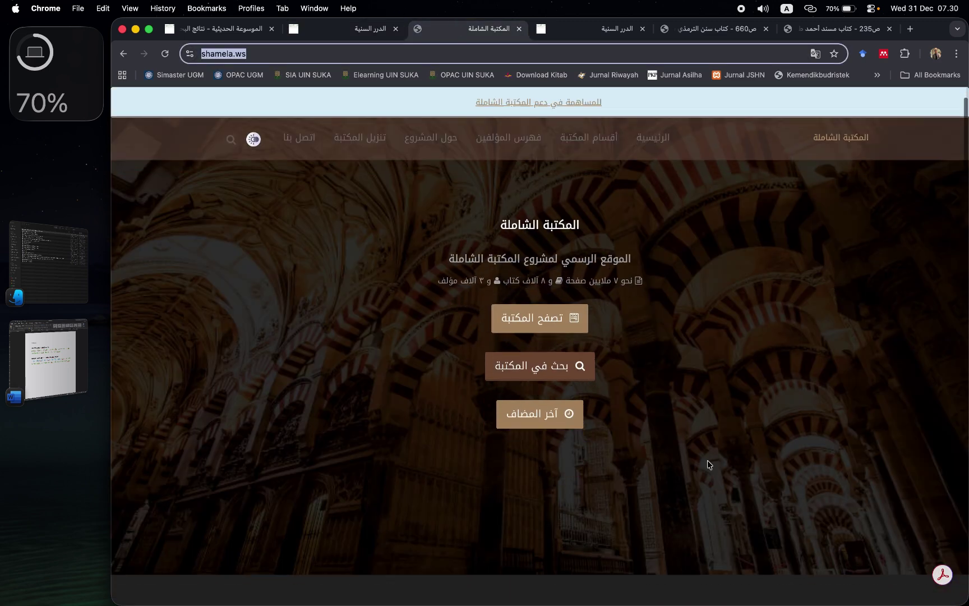
scroll(708, 464, "down", 1)
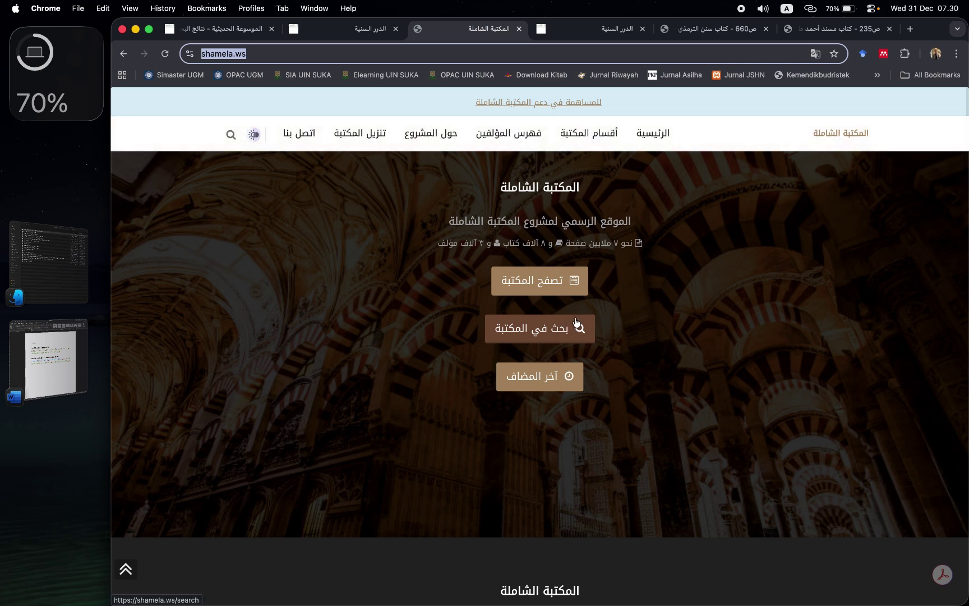
left_click(561, 333)
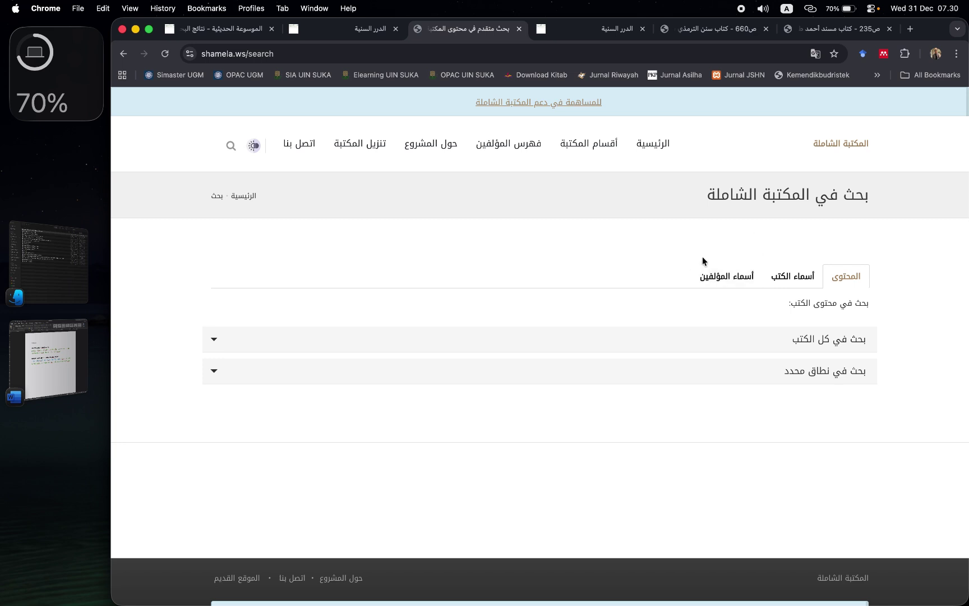
Expand the specific-scope search (بحث في نطاق محدد) and view its section, author, book and century filters.
scroll(703, 261, "down", 2)
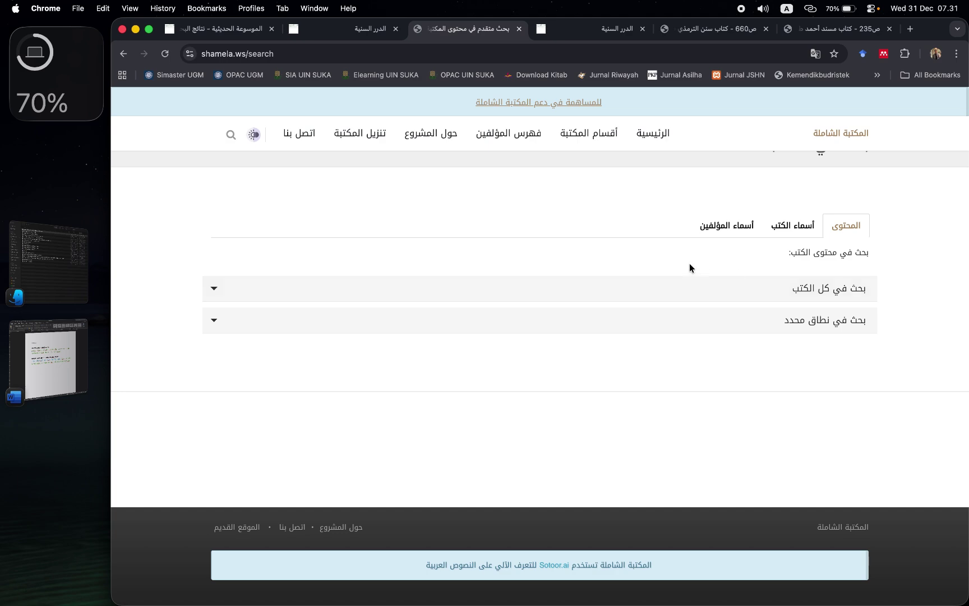
left_click(700, 315)
scroll(760, 355, "down", 8)
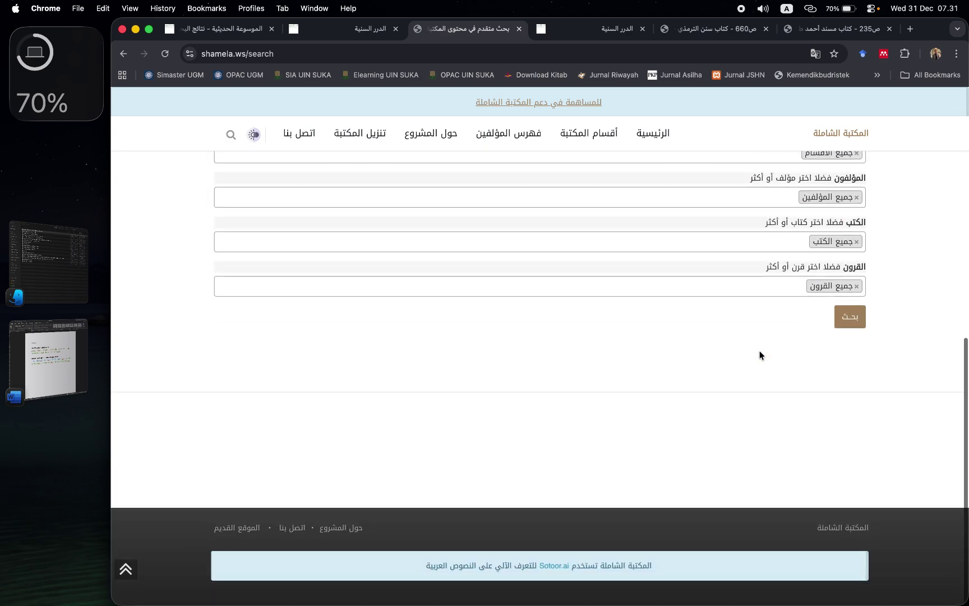
Open the book filter for entry, change the input language to Arabic and show the on-screen Keyboard Viewer.
scroll(760, 351, "up", 3)
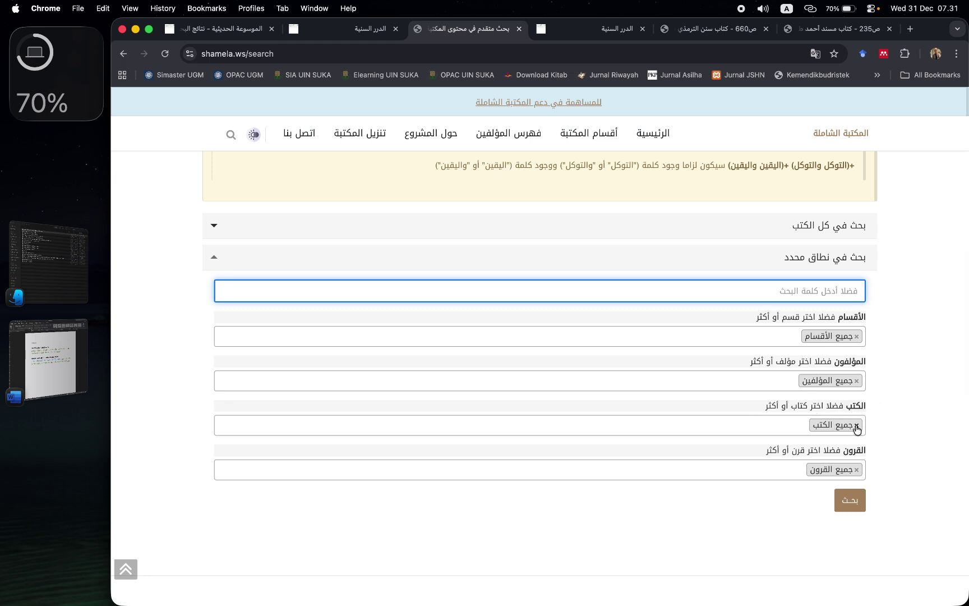
left_click(787, 425)
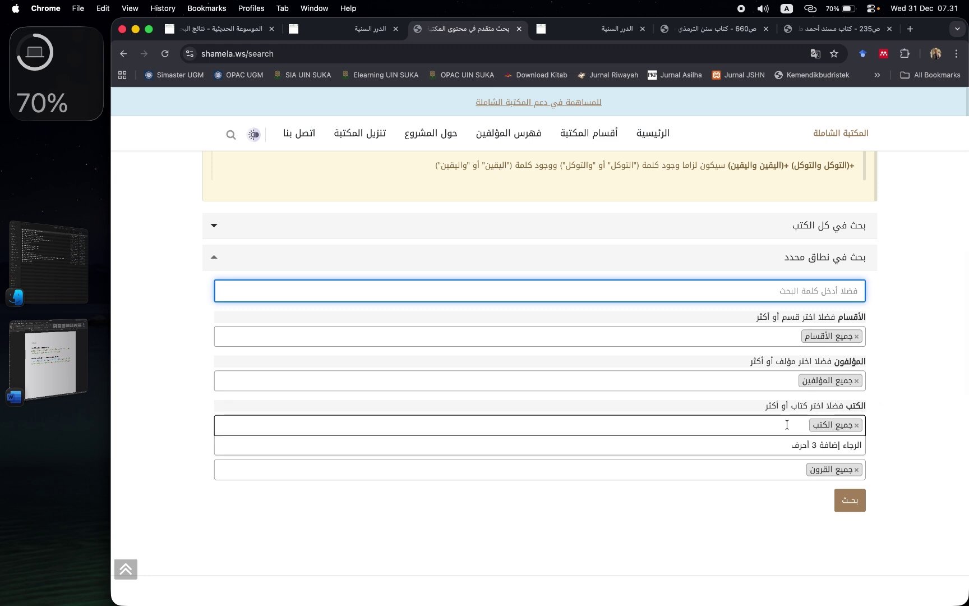
key("ctrl+space")
left_click(786, 8)
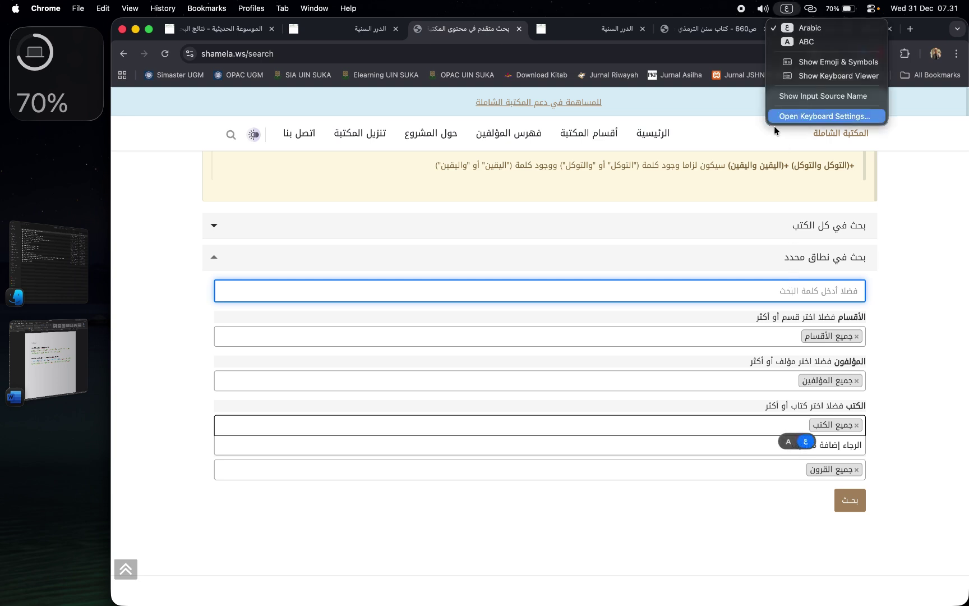
left_click(801, 80)
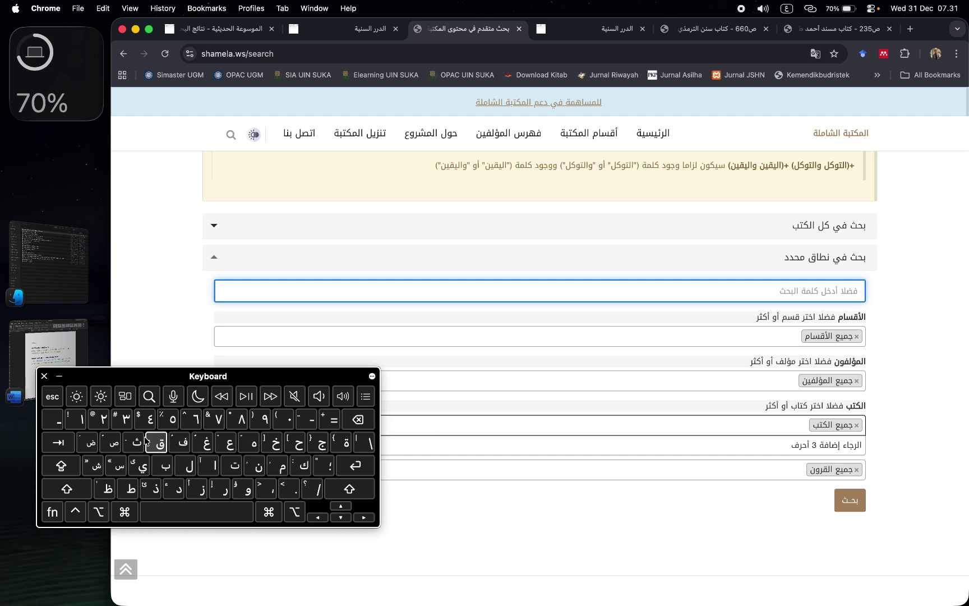
Try limiting the book filter to صحيح البخاري - ن عطاءات العلم by looking up صحيح.
left_click(113, 442)
left_click(297, 443)
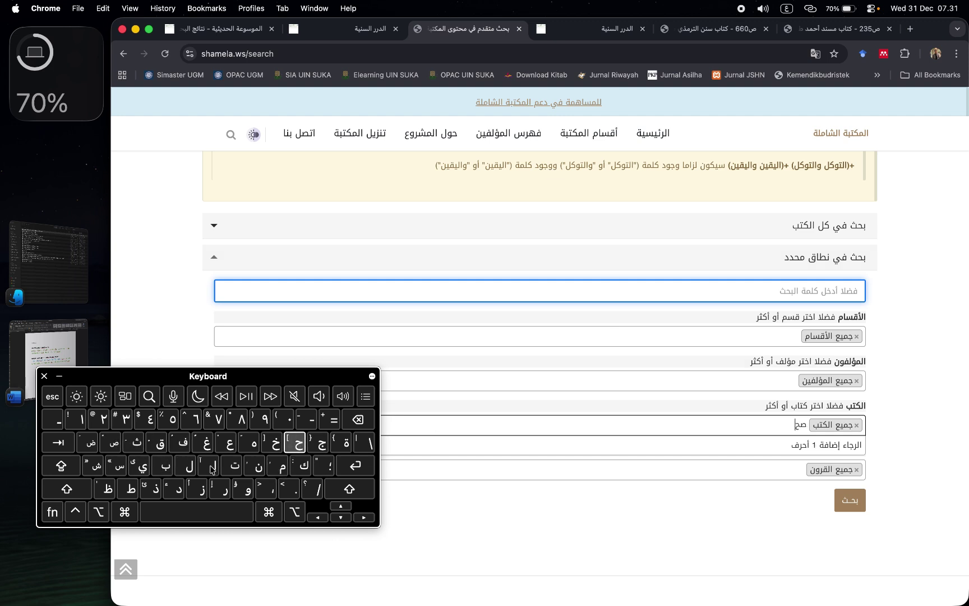
left_click(141, 465)
left_click(296, 443)
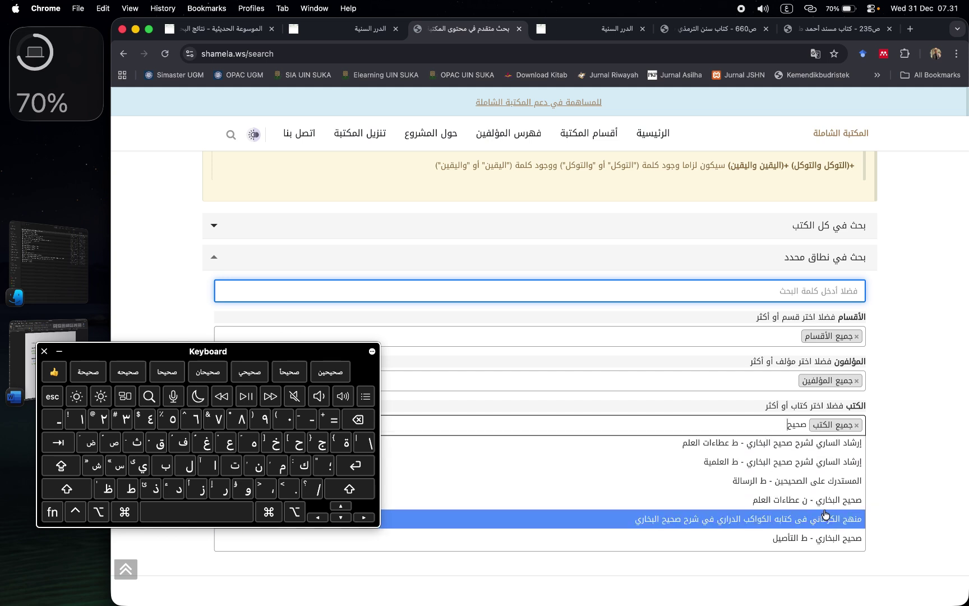
left_click(827, 503)
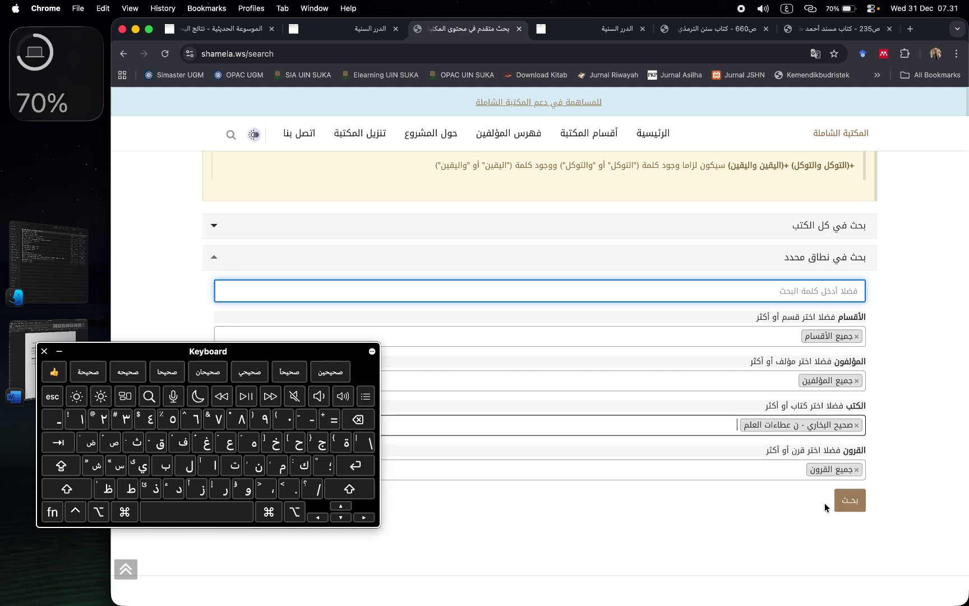
left_click(858, 425)
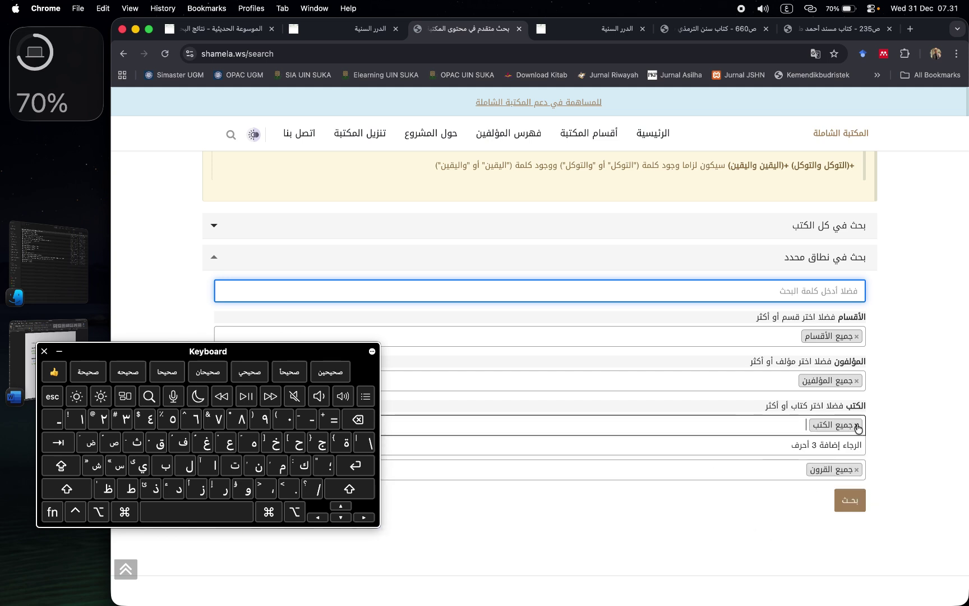
left_click(44, 352)
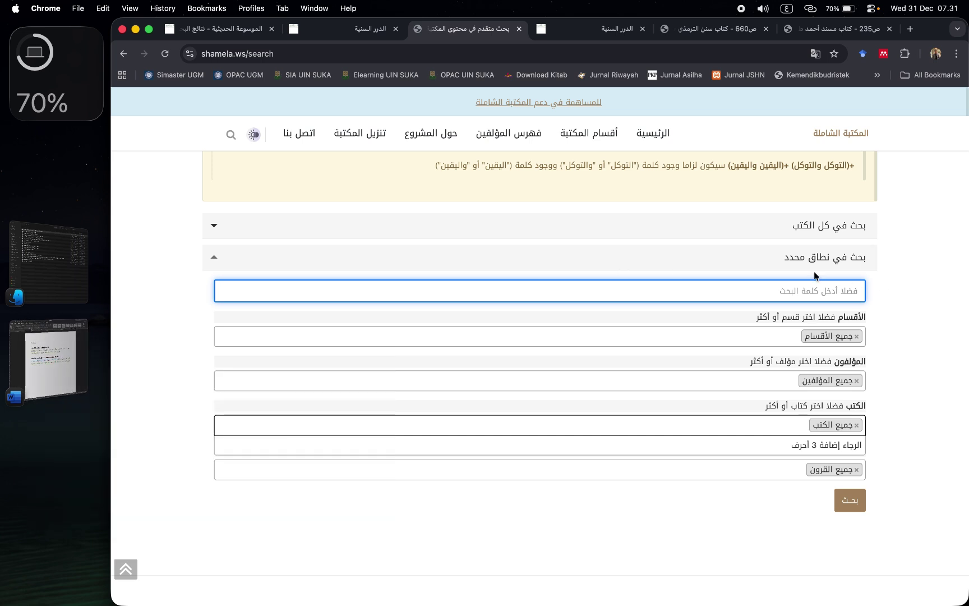
Search all books (بحث في كل الكتب) for مَن صمت نَجا and look through the first page of results.
left_click(853, 233)
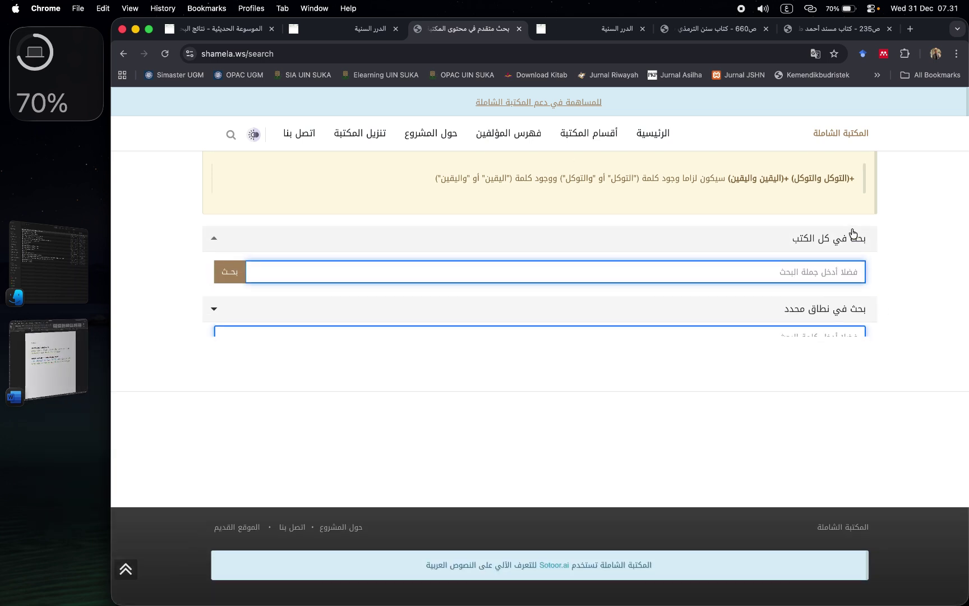
left_click(797, 286)
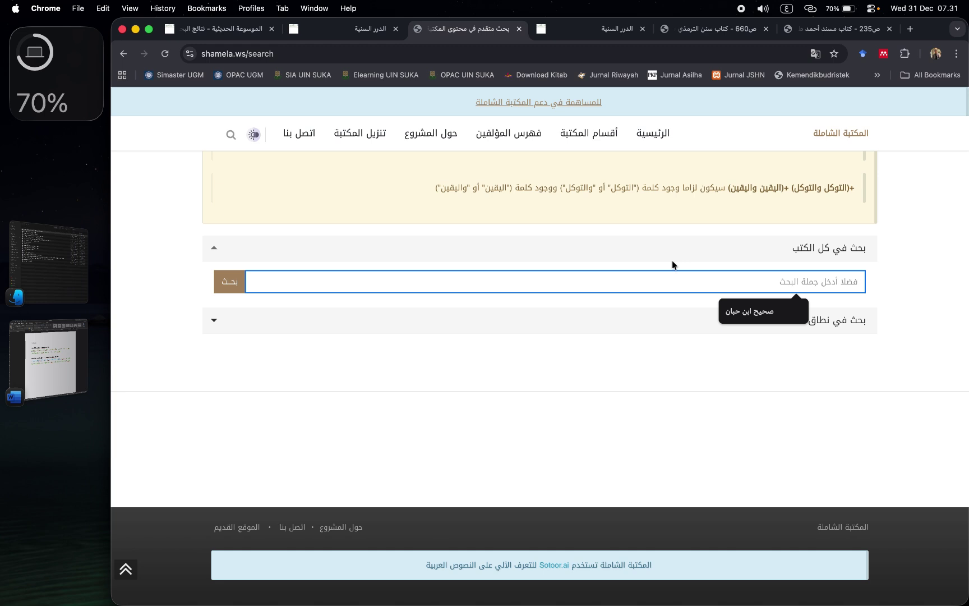
scroll(689, 268, "up", 1)
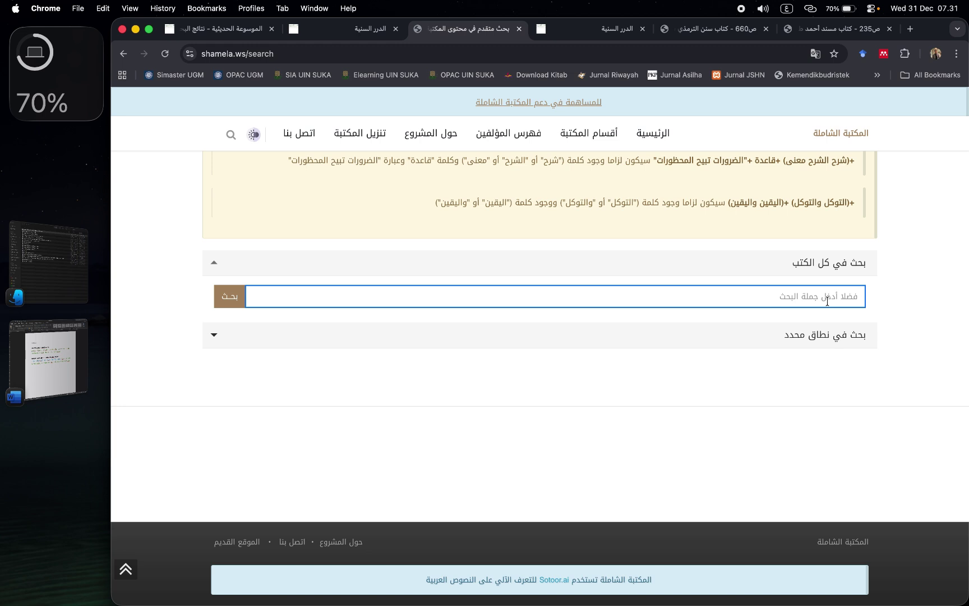
scroll(827, 301, "up", 4)
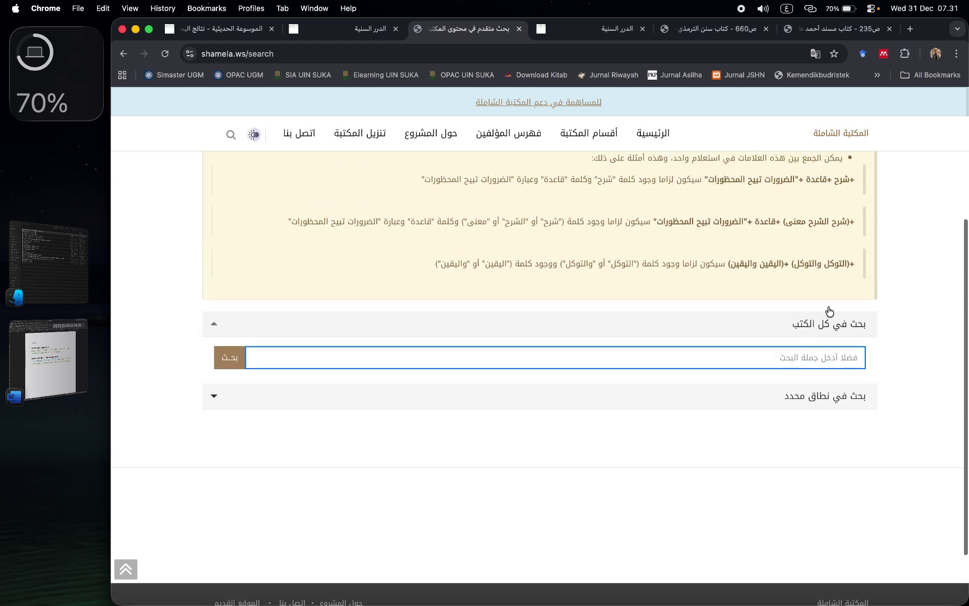
type("مَن صمت نَجا")
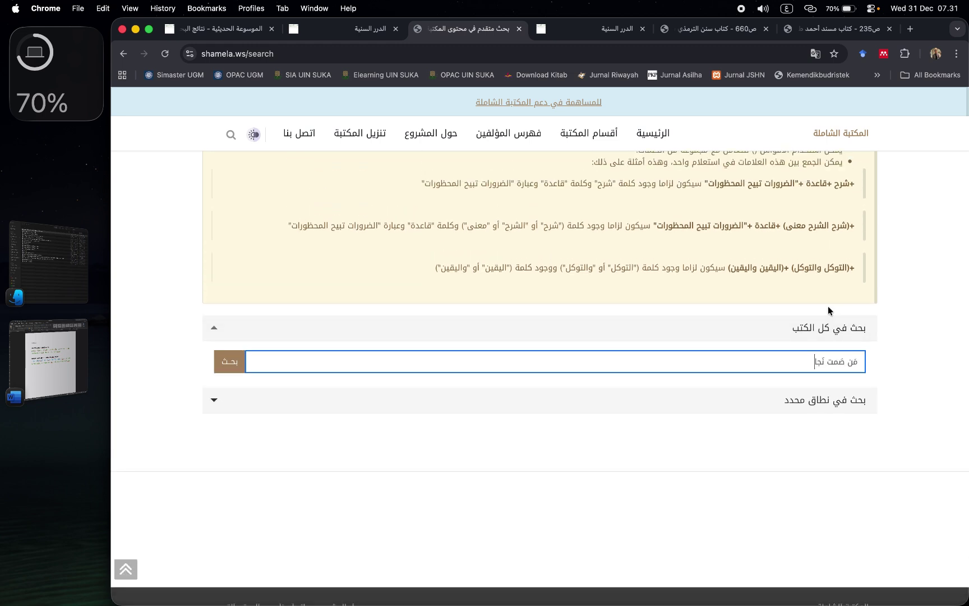
key("Return")
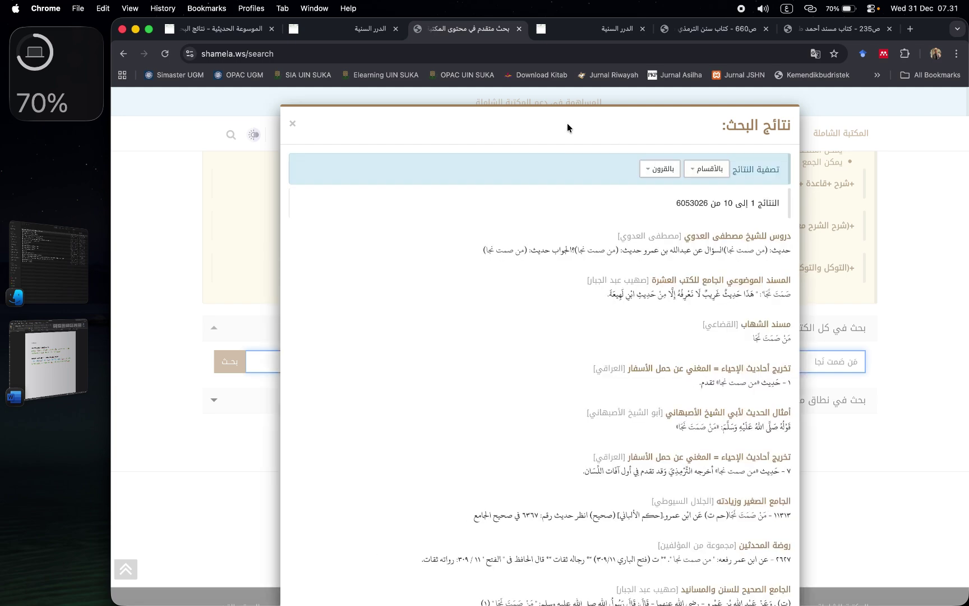
scroll(510, 277, "down", 4)
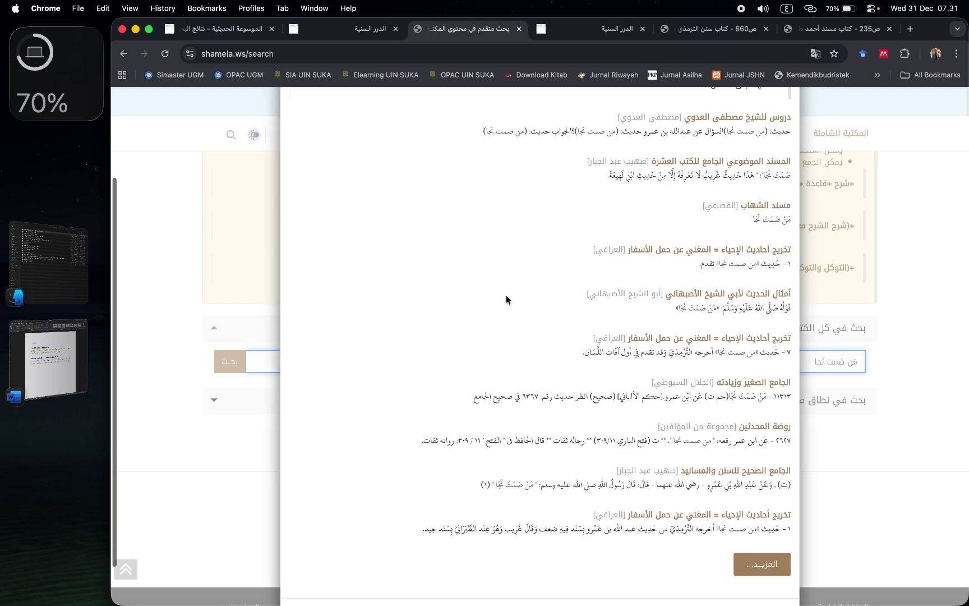
scroll(713, 403, "down", 2)
scroll(698, 477, "up", 6)
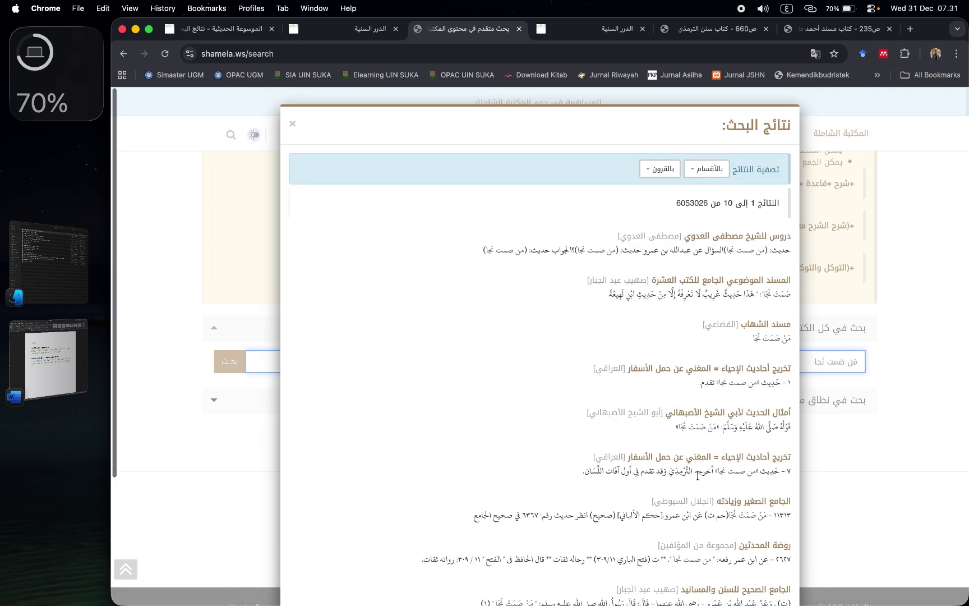
scroll(517, 274, "down", 5)
scroll(517, 274, "down", 1)
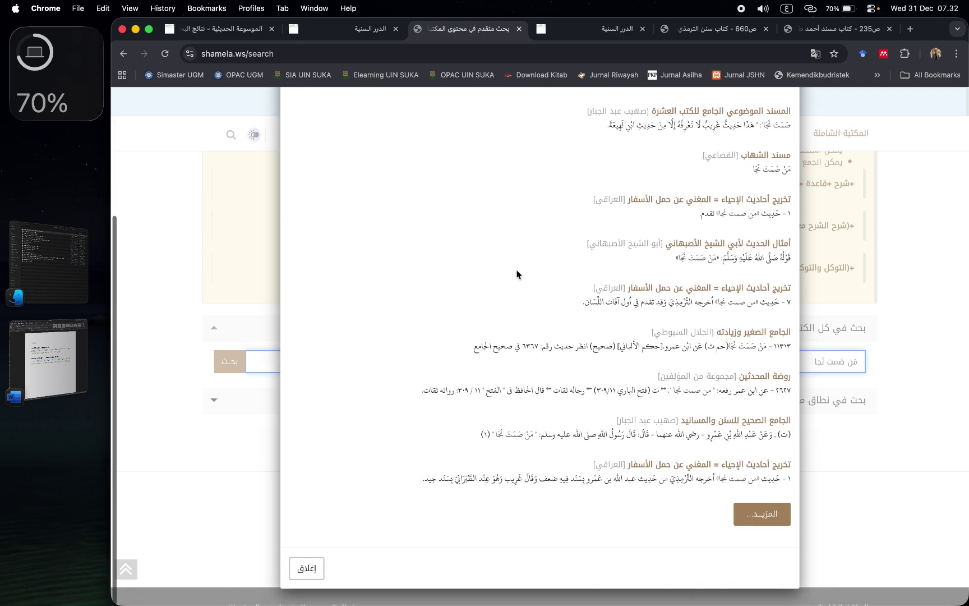
scroll(606, 305, "up", 4)
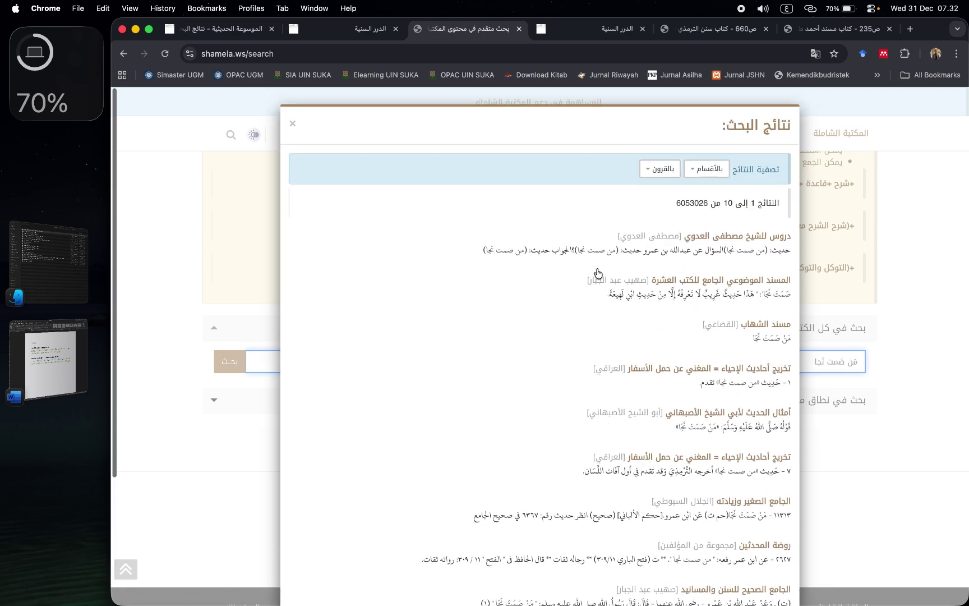
Close the library search page and the duplicate الدرر السنية page, returning to hadith 2501 in سنن الترمذي.
left_click(519, 28)
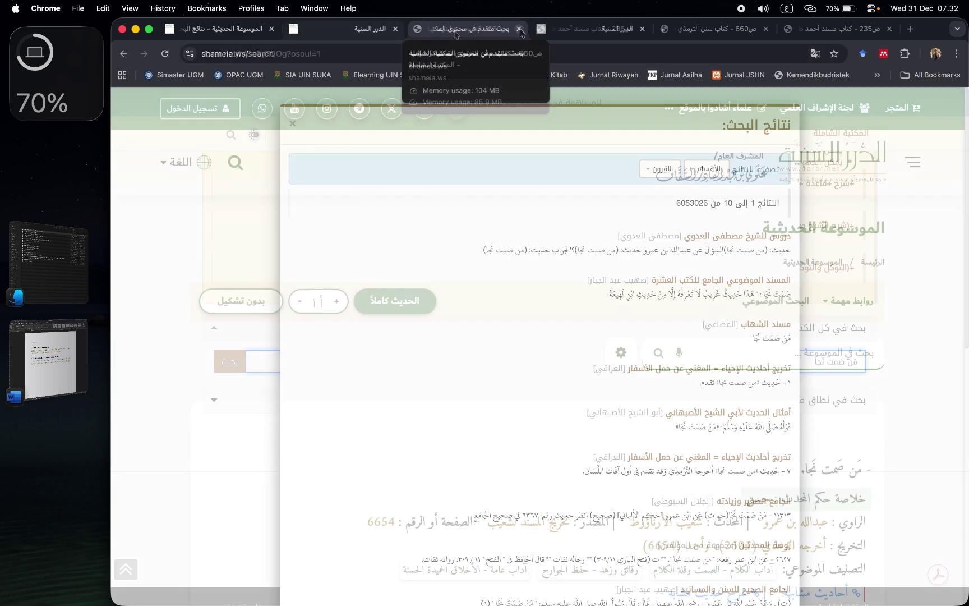
left_click(519, 28)
scroll(699, 306, "up", 5)
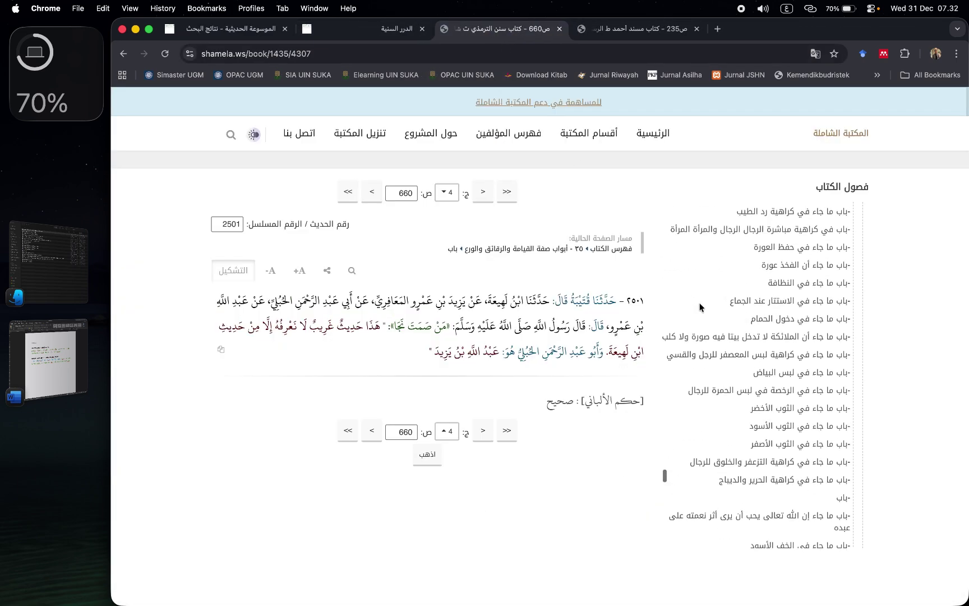
scroll(565, 355, "down", 1)
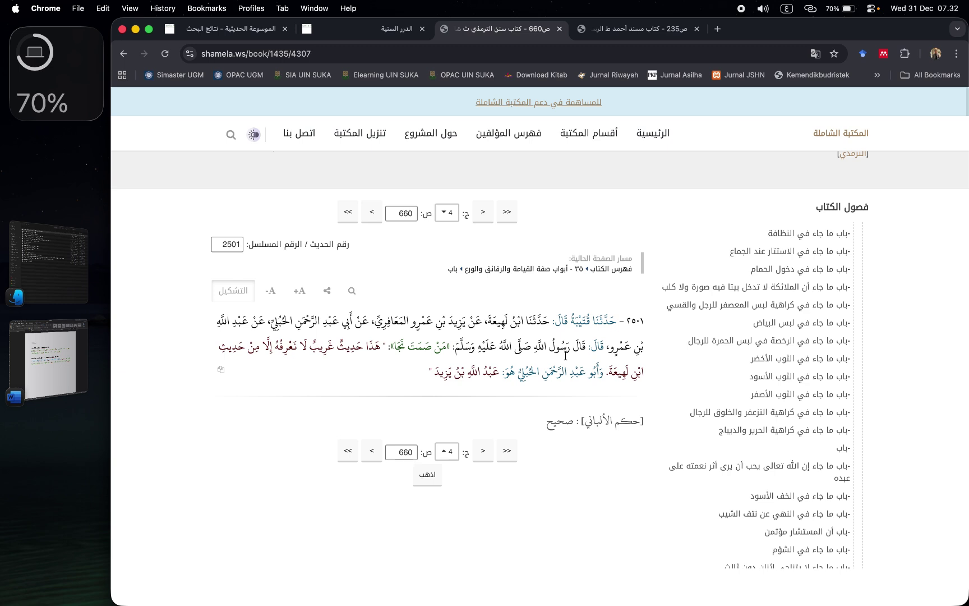
Compare the أصول الحديث entries on dorar.net with hadith 2501 in سنن الترمذي and hadith 6654 in مسند أحمد on shamela.ws.
left_click(369, 32)
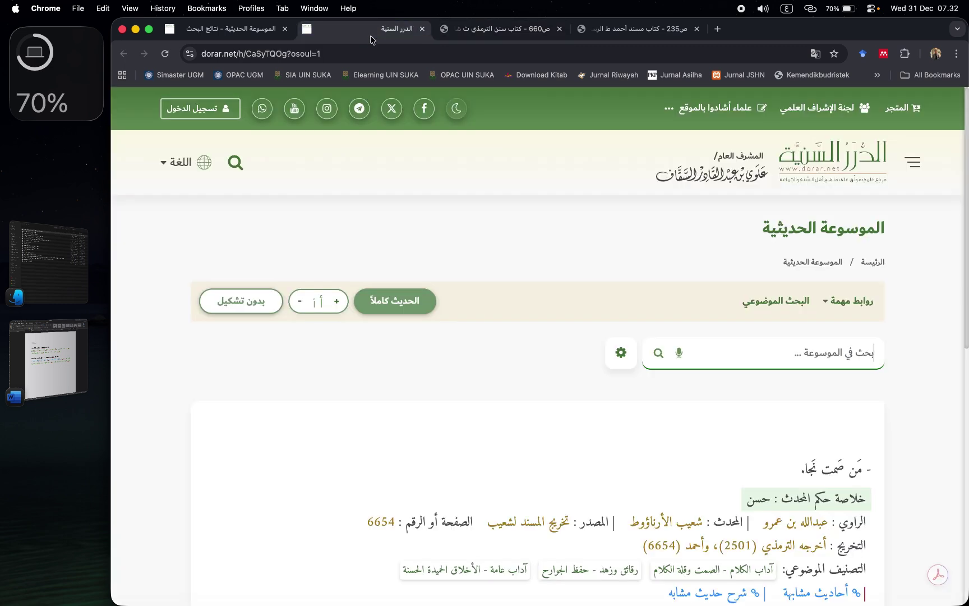
left_click(496, 31)
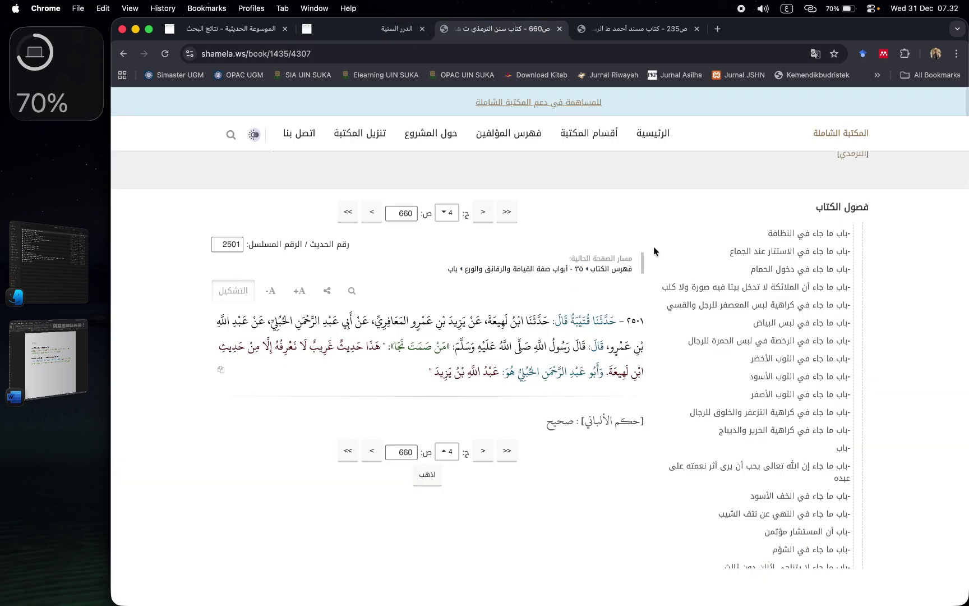
scroll(660, 220, "up", 3)
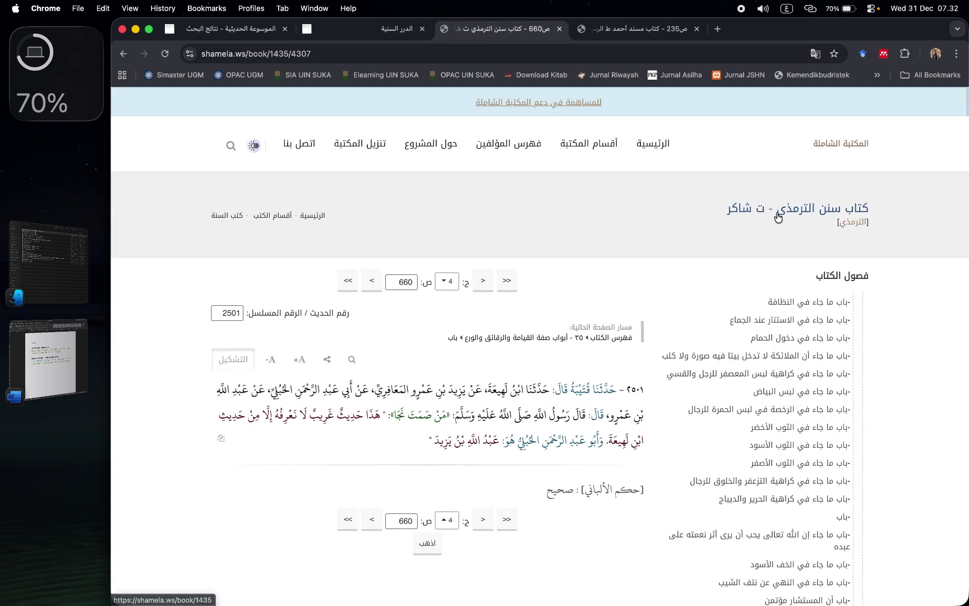
left_click(666, 37)
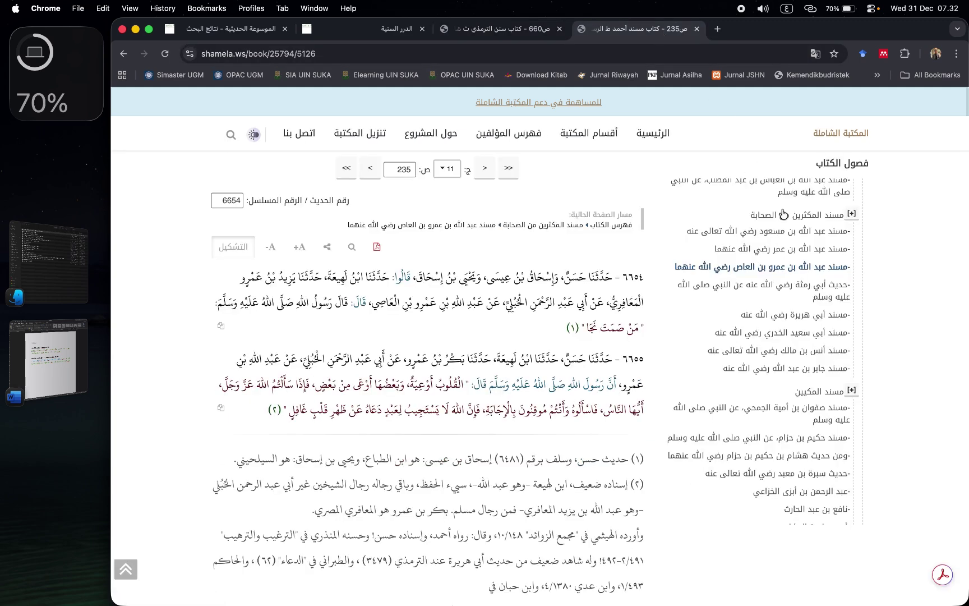
left_click(363, 25)
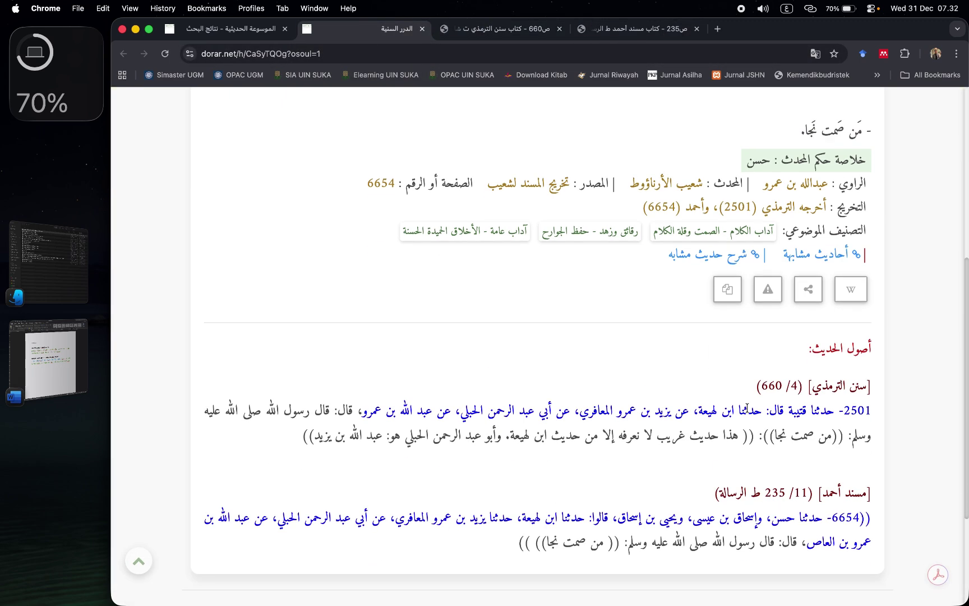
scroll(747, 408, "down", 1)
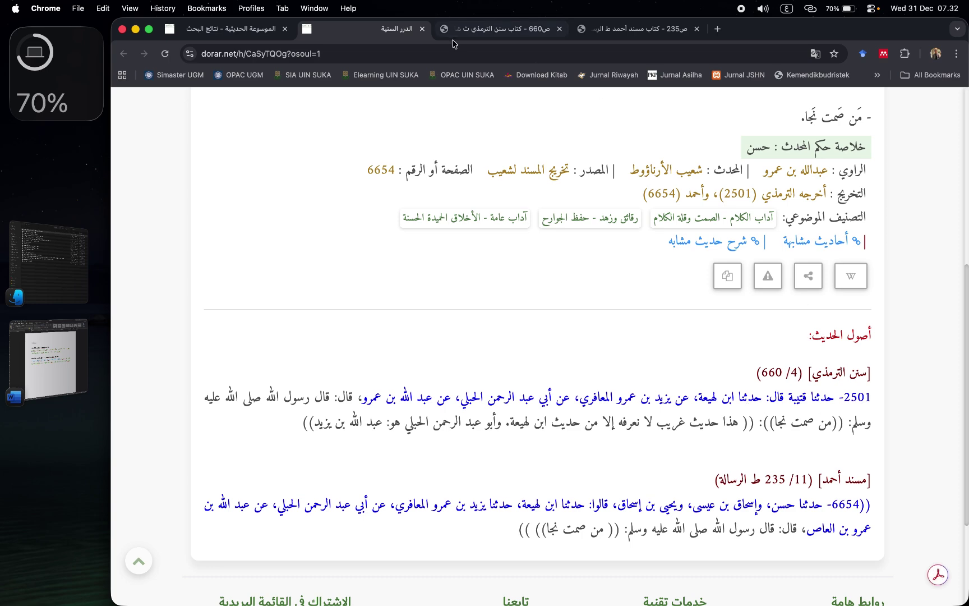
left_click(492, 34)
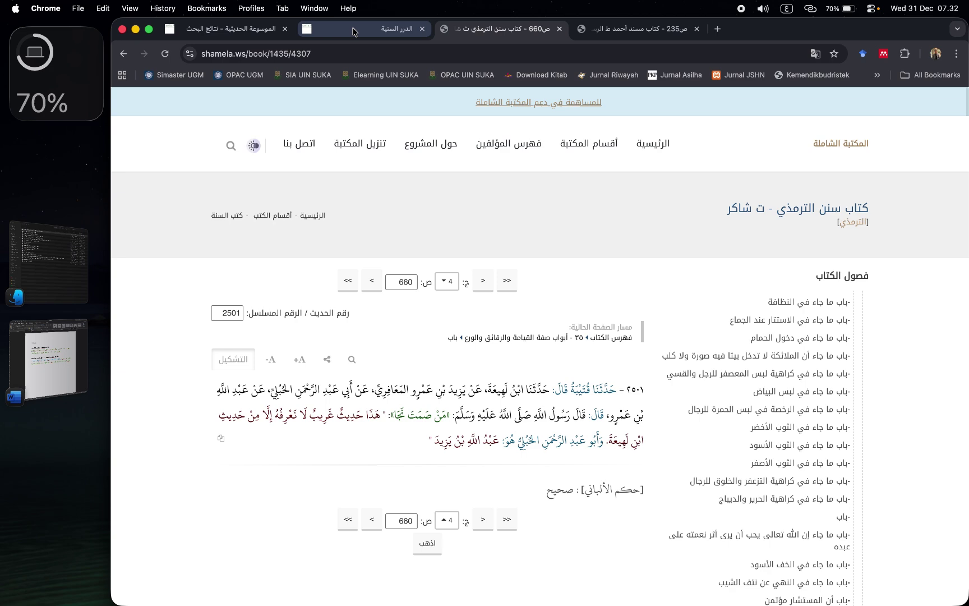
left_click(392, 28)
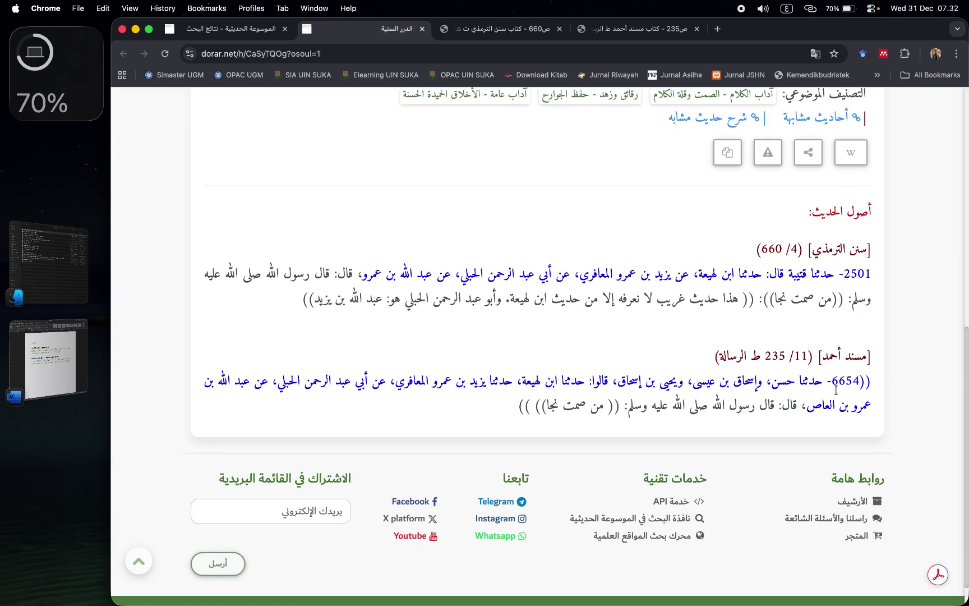
left_click(635, 28)
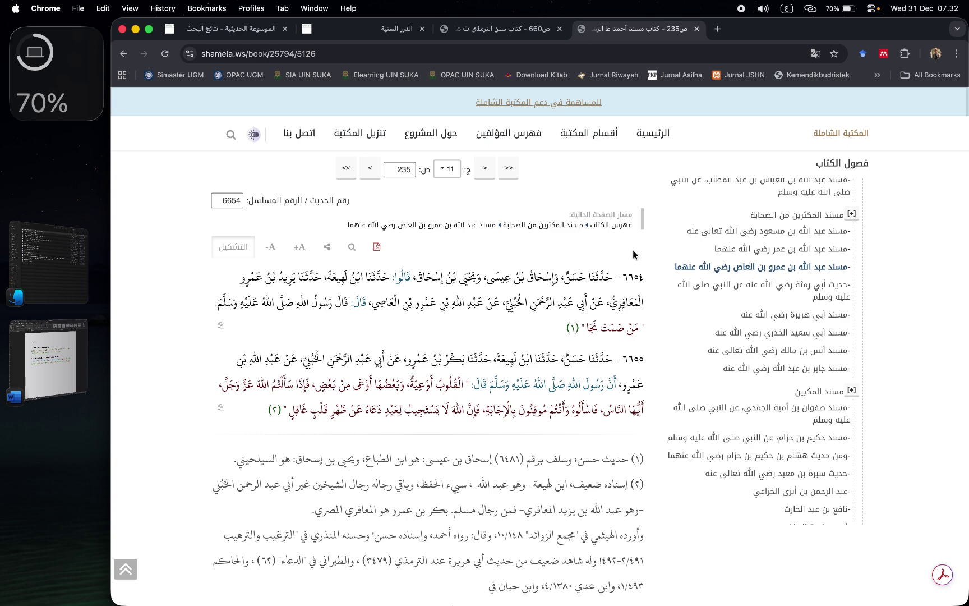
scroll(641, 280, "down", 1)
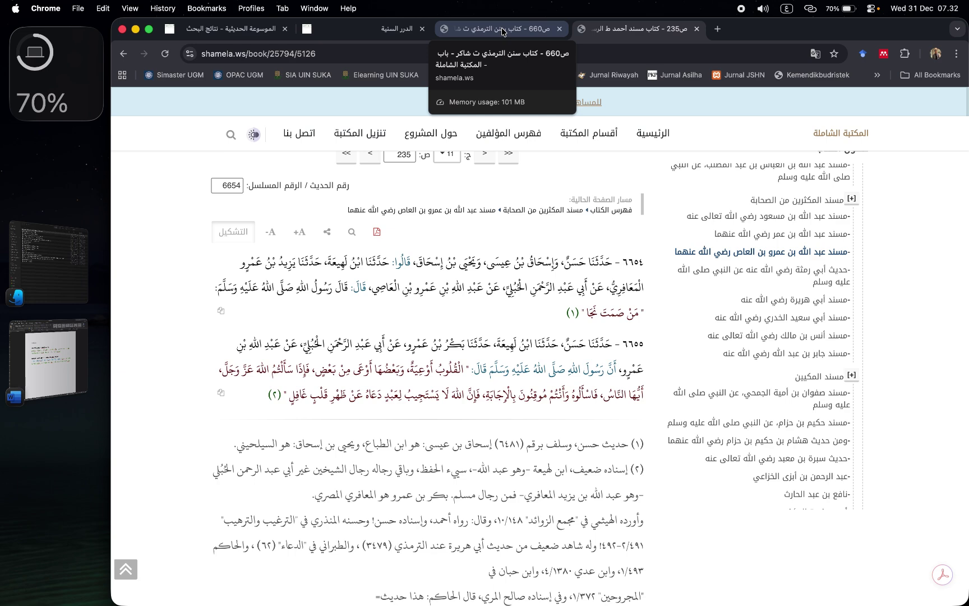
Switch to the DeepSeek chat, read its Uraian Rangkaian Sanad table, and open the ChatGPT chat about the hadith's takhrij.
scroll(581, 399, "down", 2)
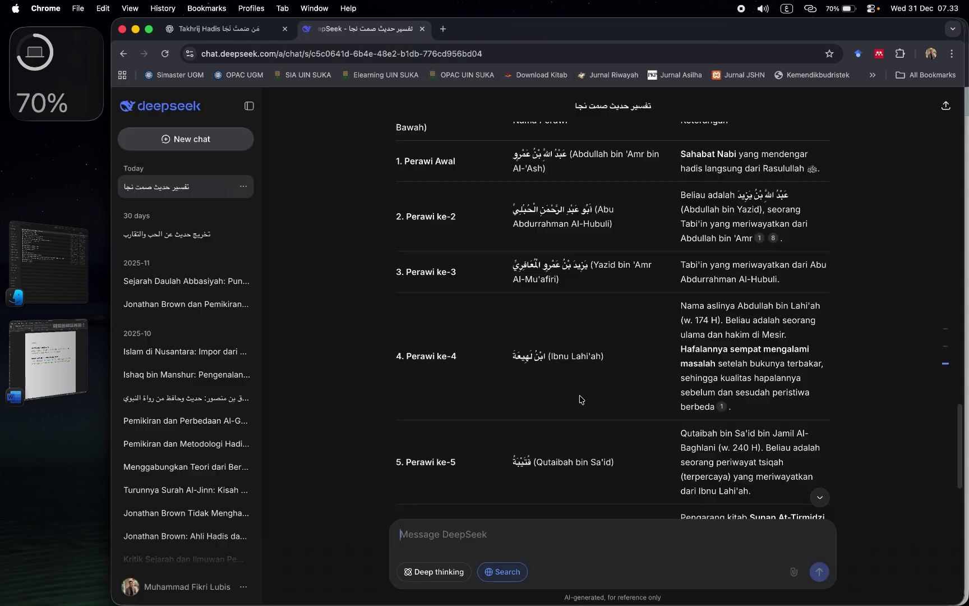
scroll(478, 253, "up", 5)
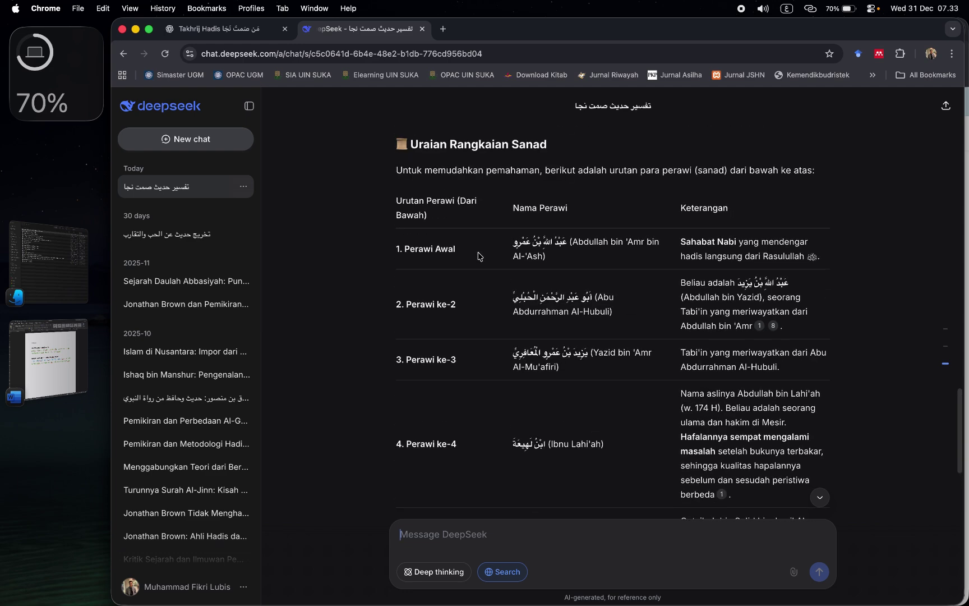
left_click(228, 37)
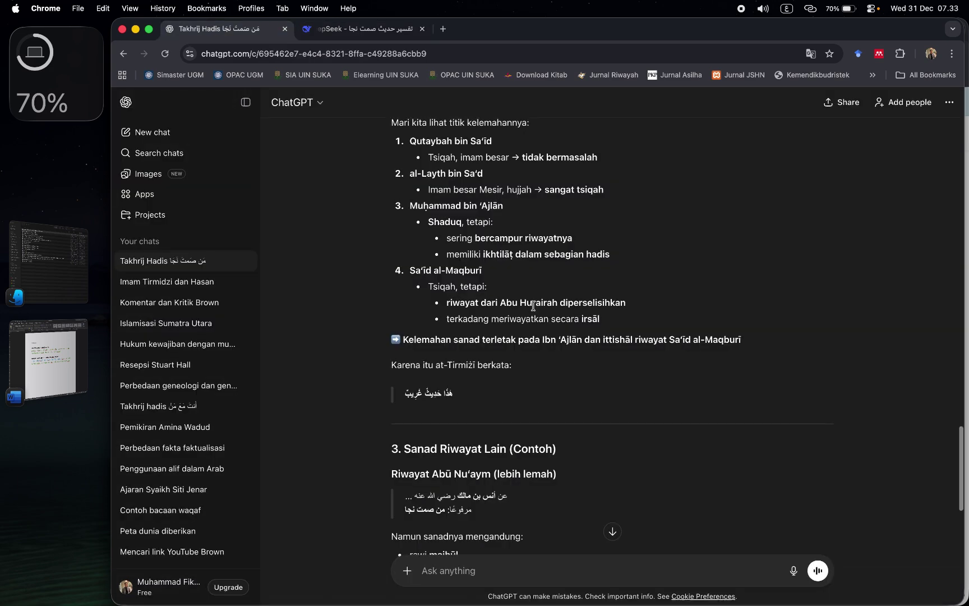
Read ChatGPT's takhrij answer from the start through its full sanad for the at-Tirmiżī narration.
scroll(639, 244, "up", 10)
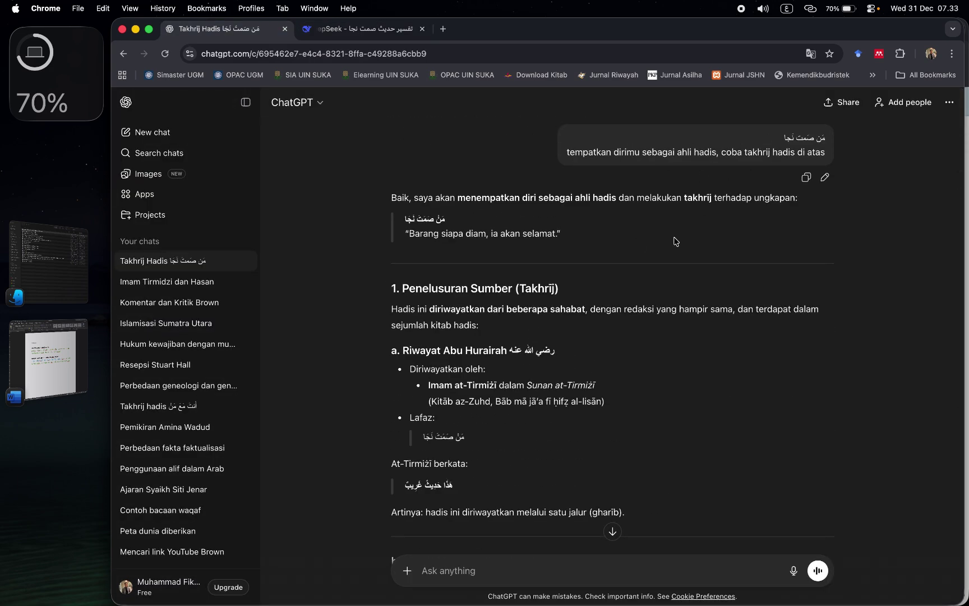
scroll(673, 244, "down", 5)
scroll(490, 366, "down", 20)
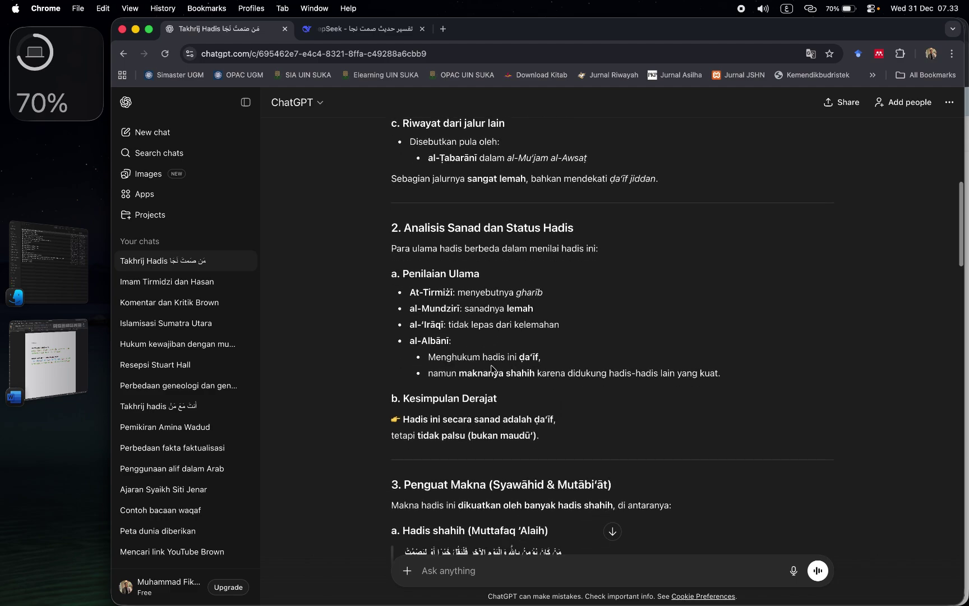
scroll(491, 366, "down", 4)
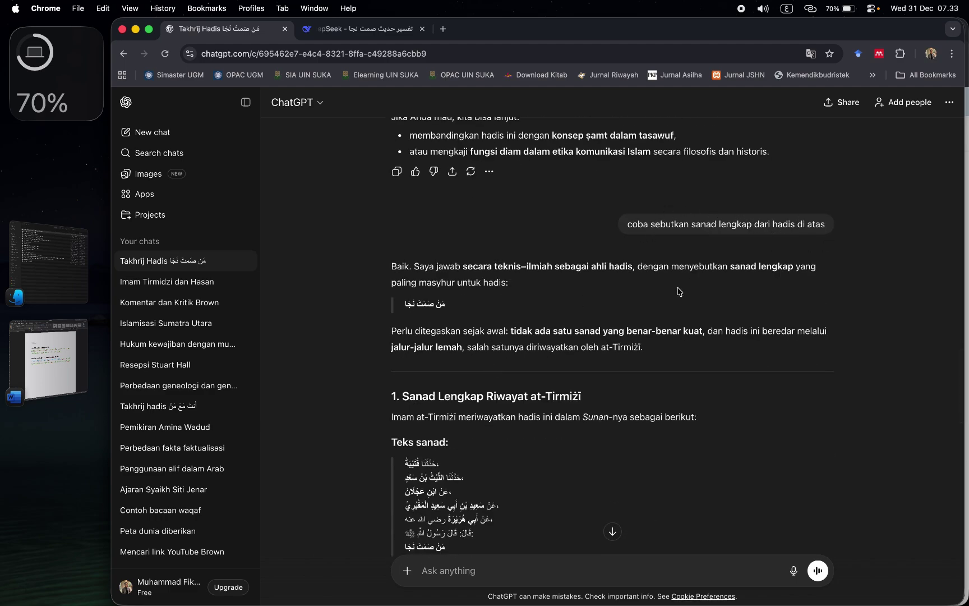
scroll(619, 289, "down", 2)
scroll(576, 260, "up", 2)
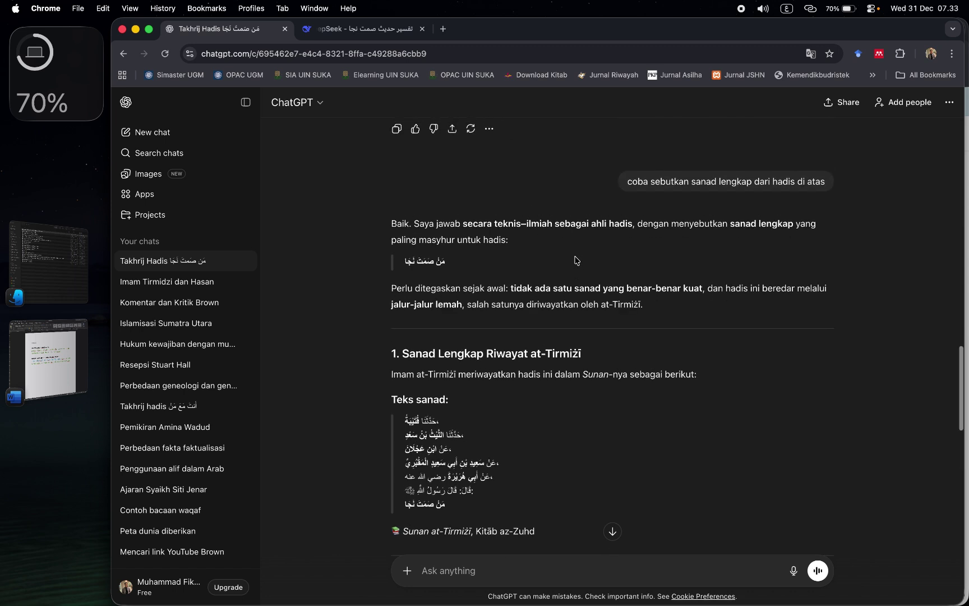
scroll(573, 259, "down", 2)
scroll(555, 255, "up", 2)
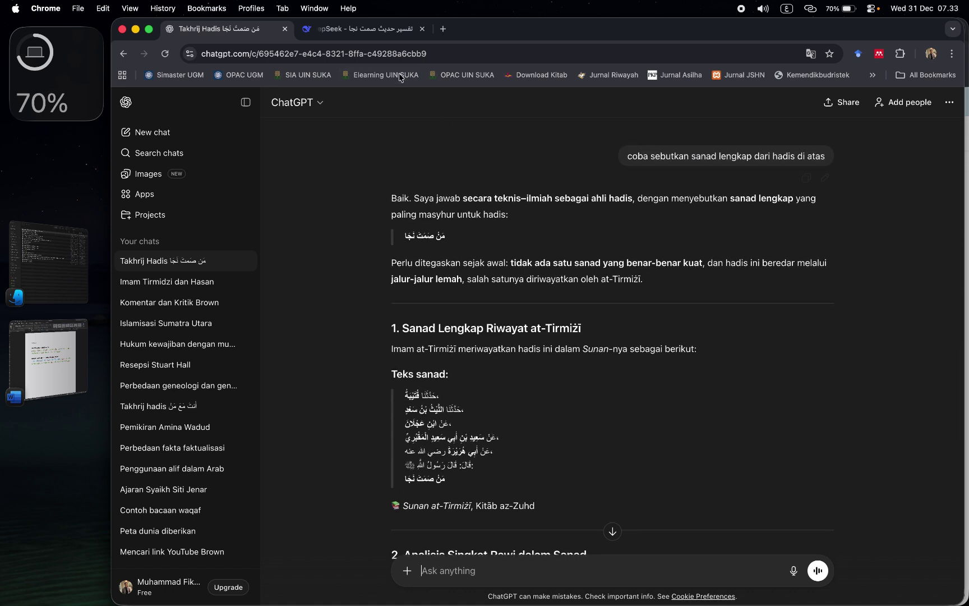
Switch to the DeepSeek chat and read its first takhrij answer, written in Chinese, from the beginning.
left_click(379, 37)
scroll(591, 366, "up", 6)
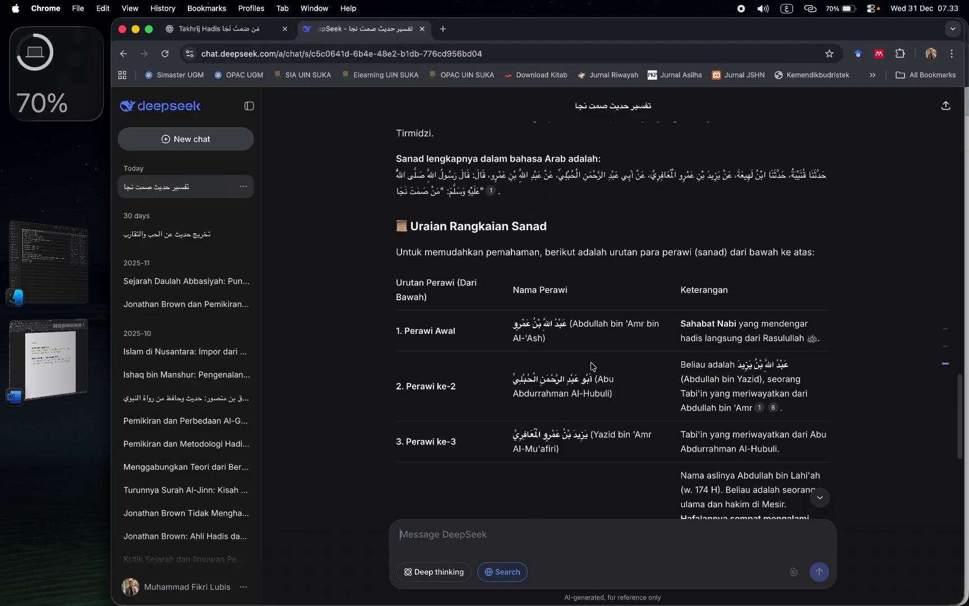
scroll(591, 365, "down", 15)
scroll(591, 366, "up", 15)
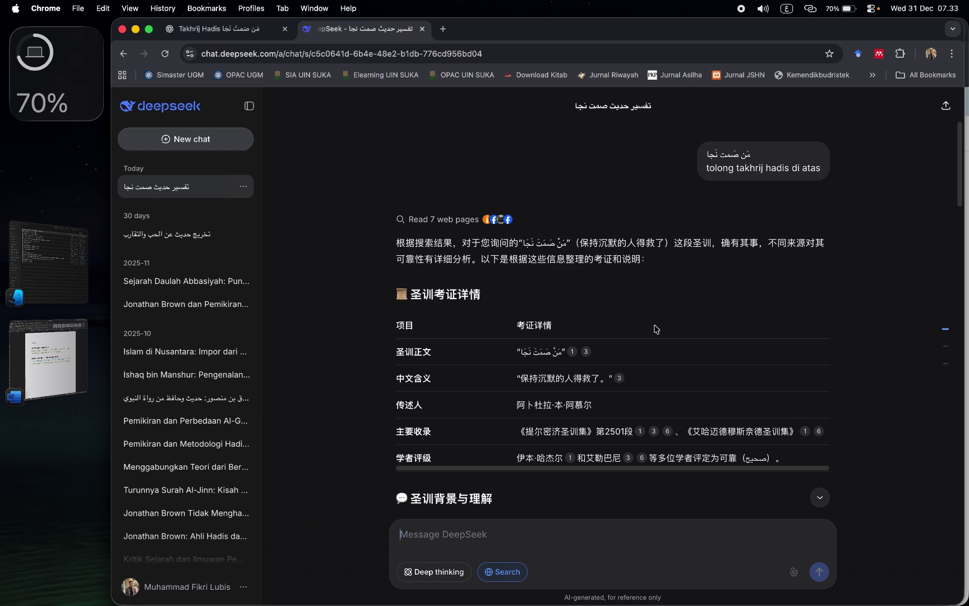
scroll(656, 329, "down", 2)
scroll(575, 220, "up", 2)
scroll(575, 221, "down", 2)
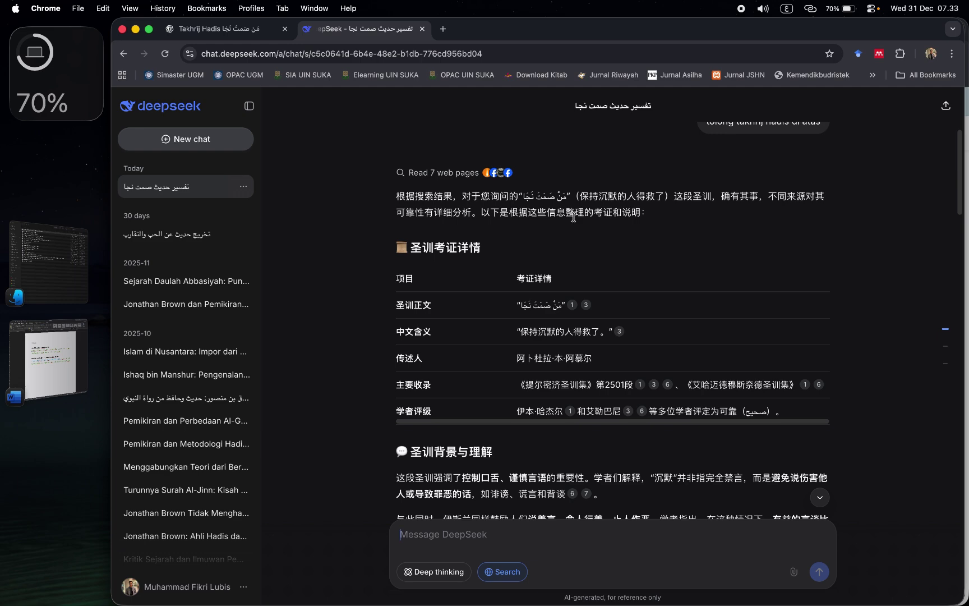
scroll(574, 217, "down", 2)
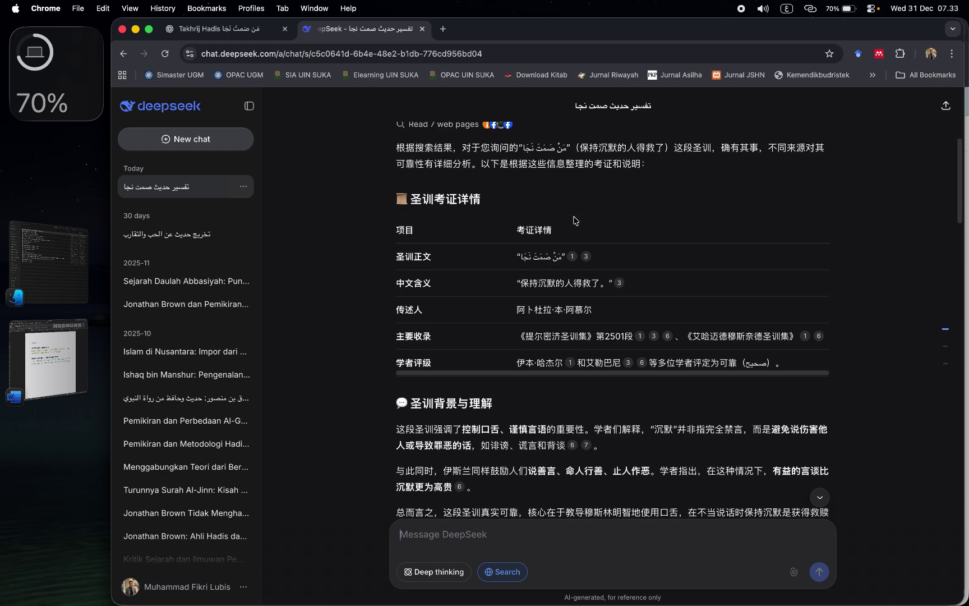
scroll(575, 220, "down", 6)
scroll(531, 456, "down", 2)
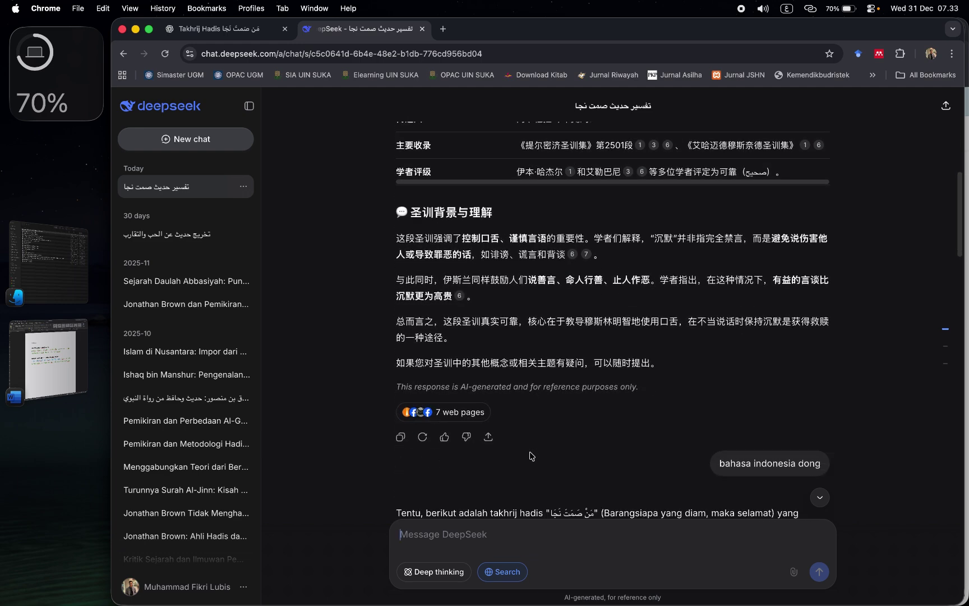
Read DeepSeek's Indonesian takhrij answer, covering Status Keshahihan, Makna dan Penjelasan and Catatan Penting.
scroll(532, 456, "down", 6)
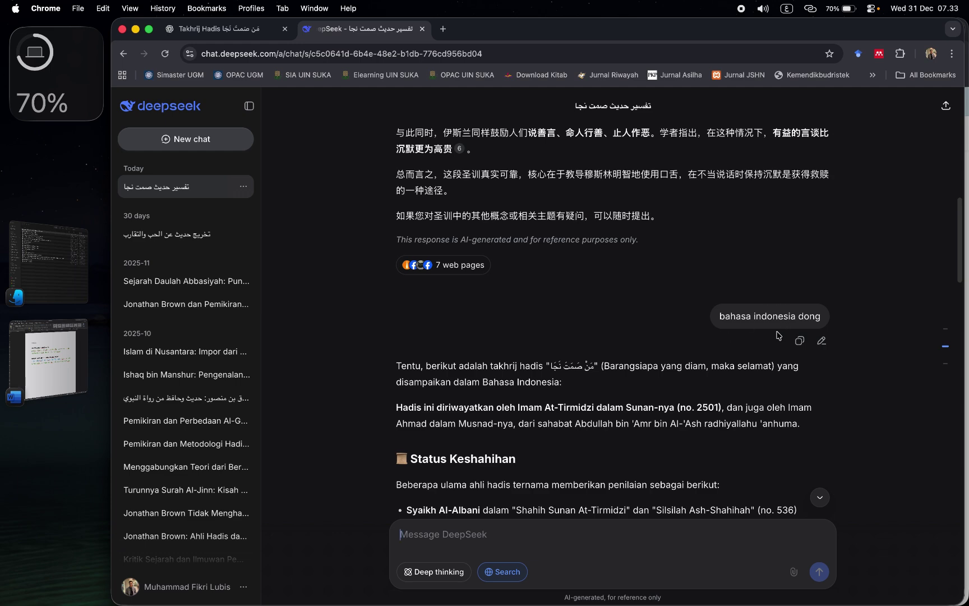
scroll(778, 335, "down", 14)
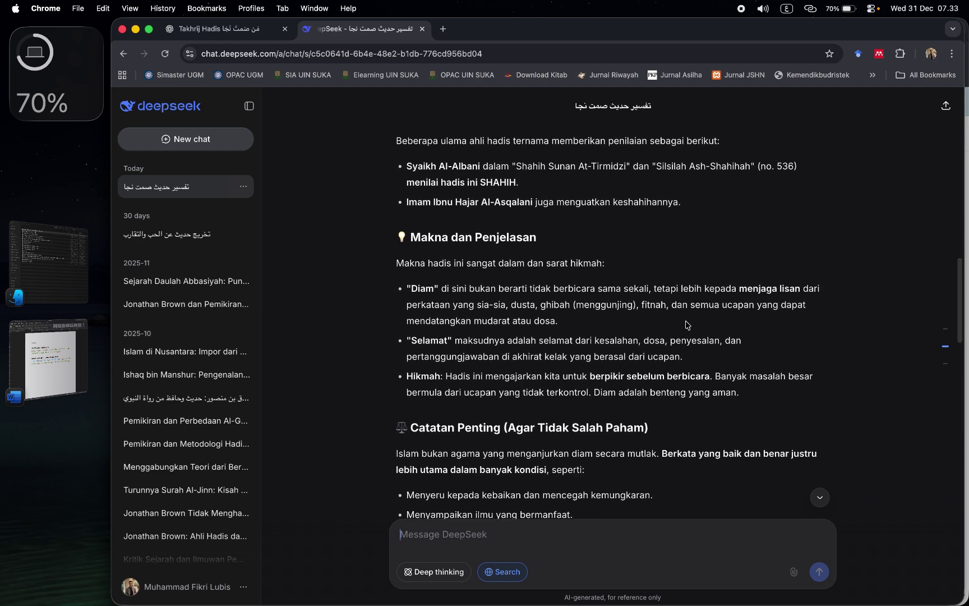
scroll(688, 325, "down", 13)
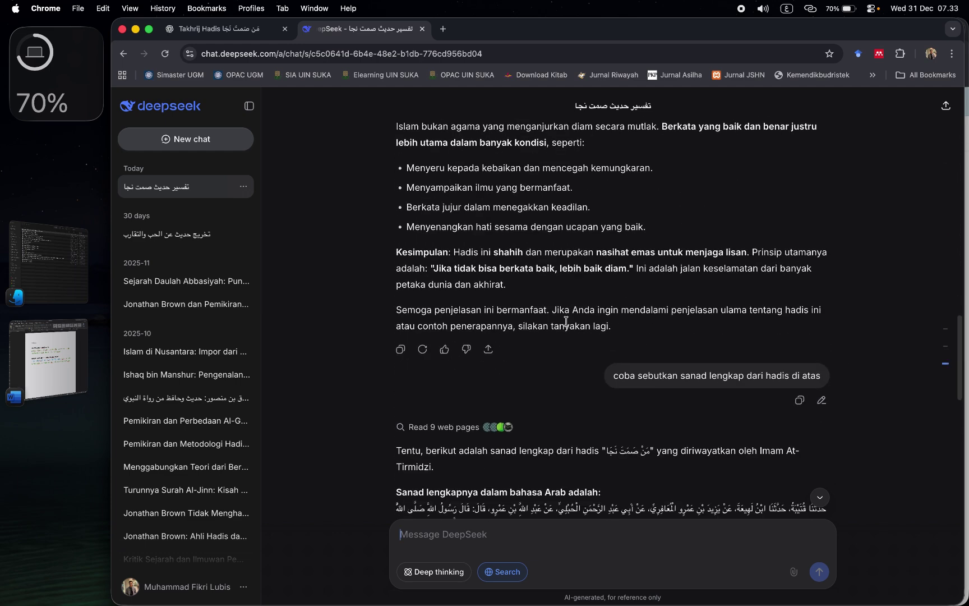
Read DeepSeek's answer to the full sanad request, including the Arabic chain and the Uraian Rangkaian Sanad table.
scroll(567, 321, "down", 20)
scroll(568, 325, "up", 20)
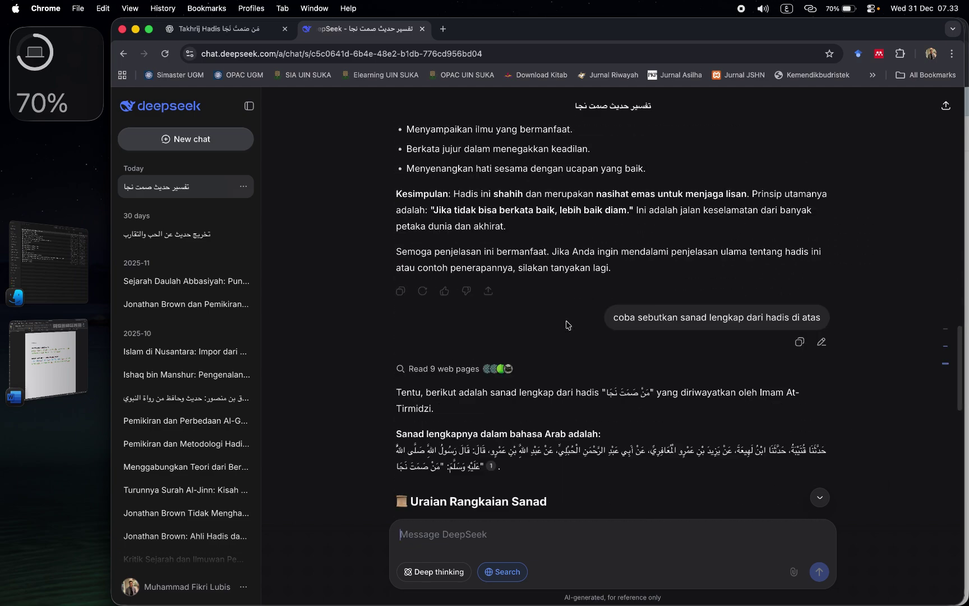
scroll(568, 326, "down", 5)
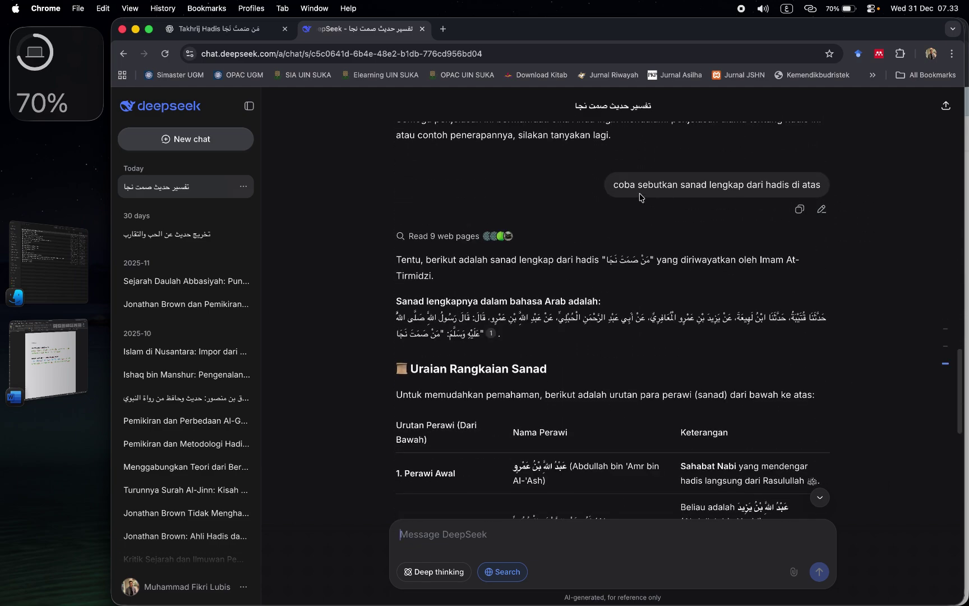
scroll(641, 197, "down", 18)
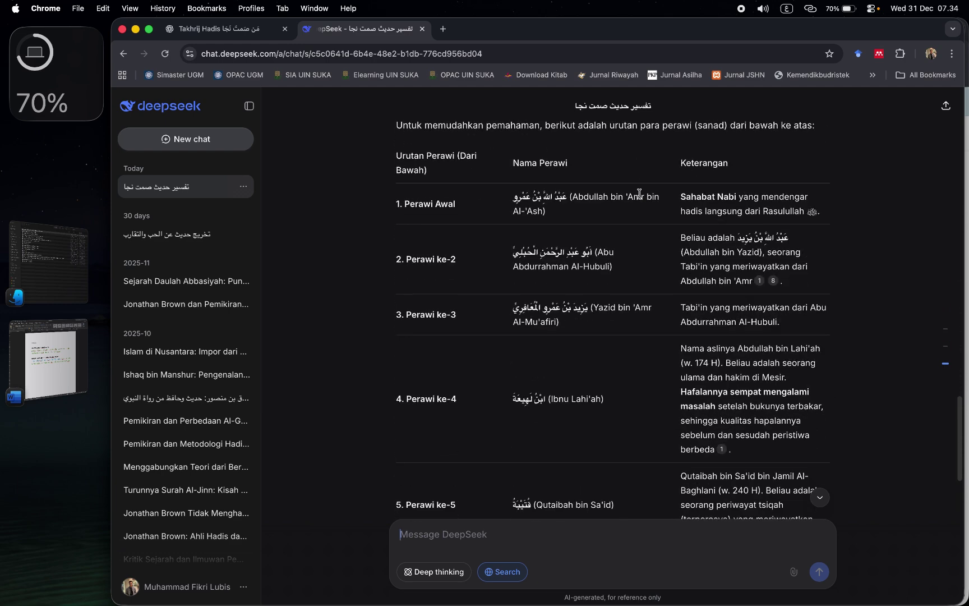
scroll(642, 197, "up", 15)
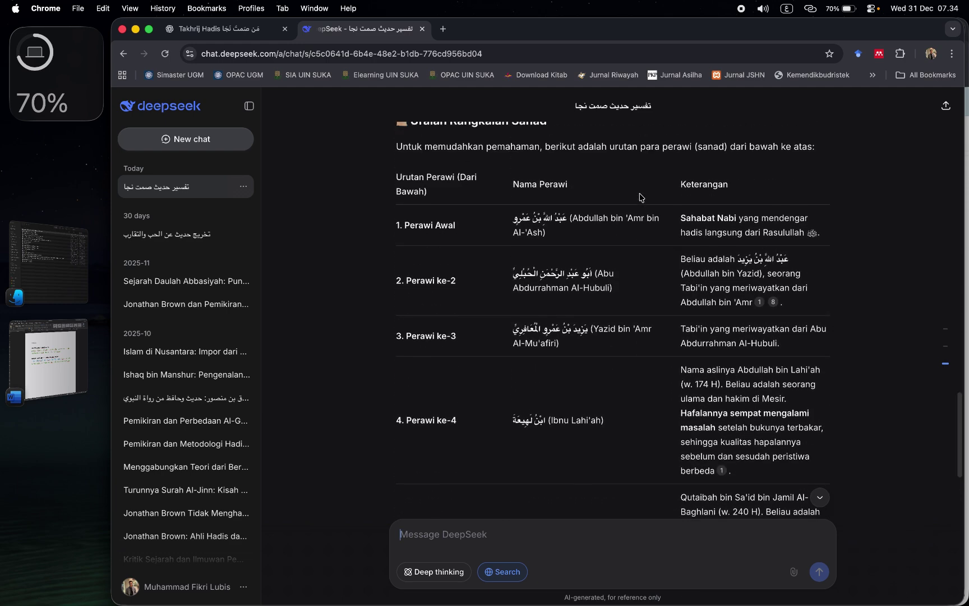
scroll(641, 198, "down", 9)
scroll(641, 198, "down", 3)
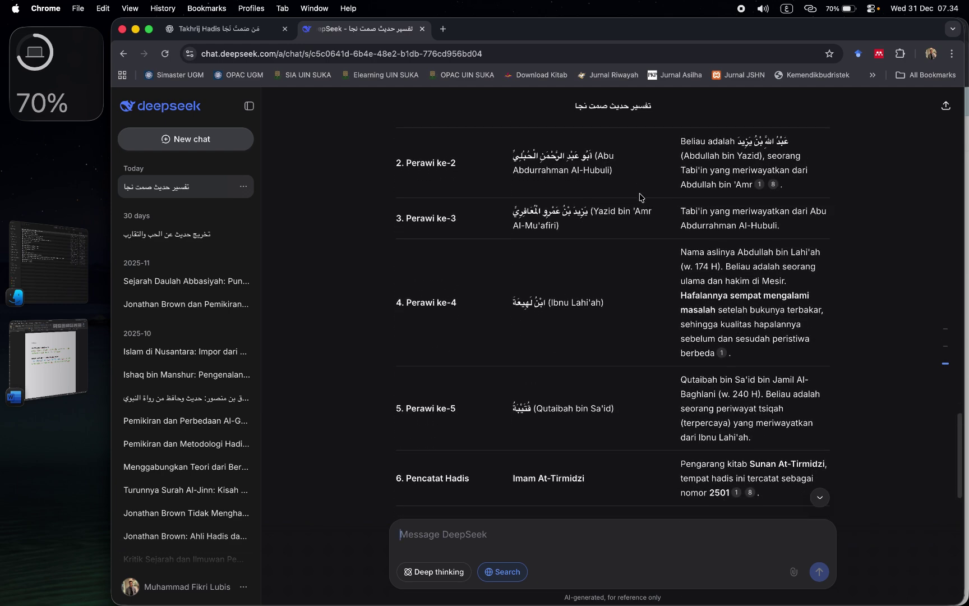
Compare ChatGPT's at-Tirmiżī sanad and narrator analysis with the narrator table in the DeepSeek chat.
left_click(237, 31)
scroll(460, 295, "down", 17)
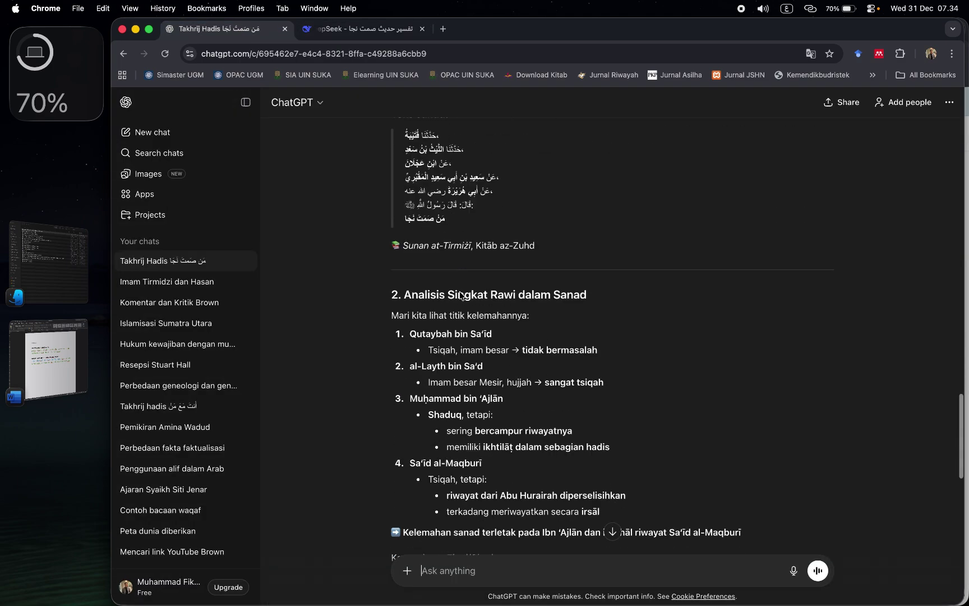
scroll(460, 295, "up", 10)
scroll(460, 295, "down", 4)
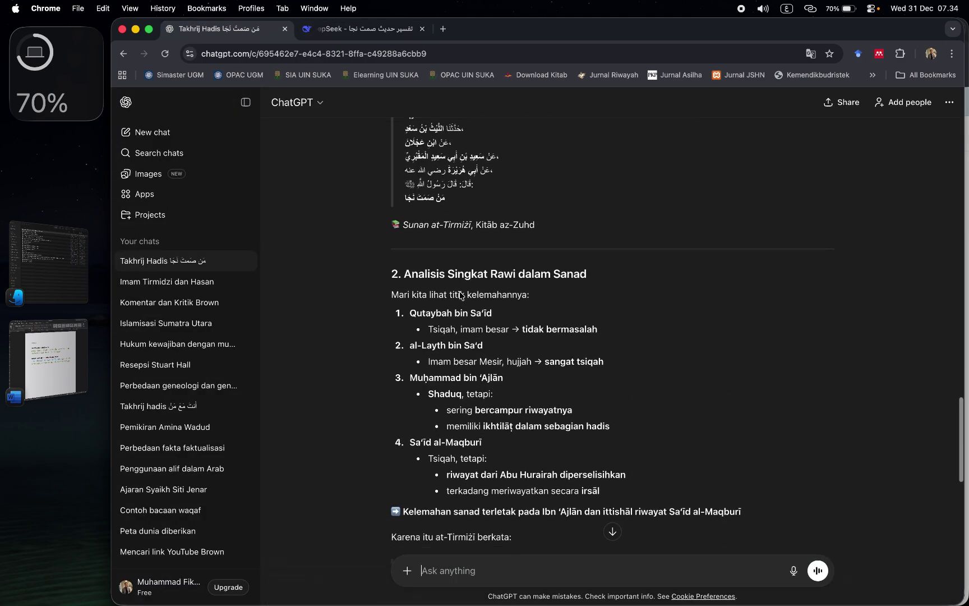
left_click(365, 29)
scroll(565, 315, "down", 4)
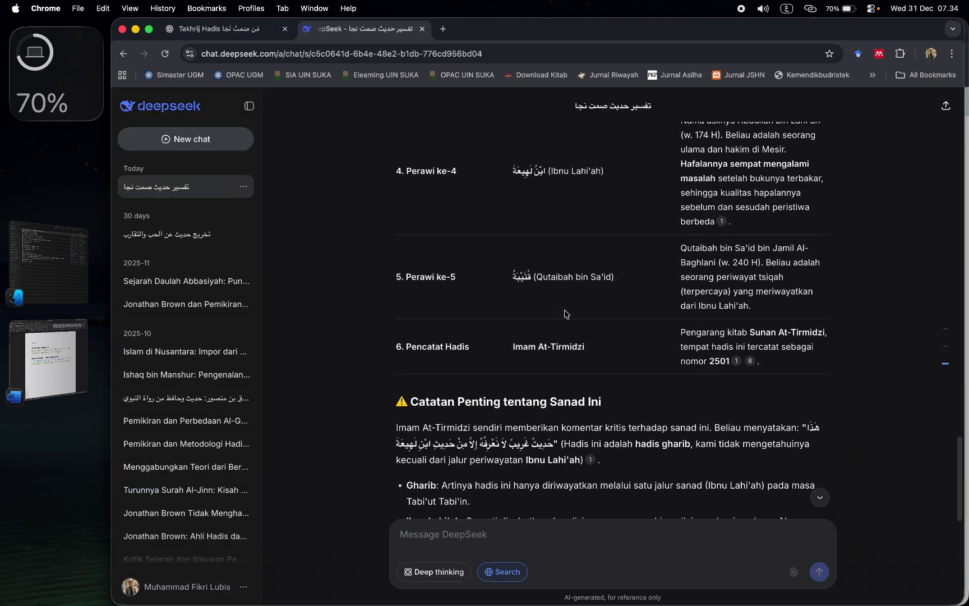
scroll(565, 314, "up", 14)
scroll(565, 314, "down", 9)
scroll(565, 314, "down", 3)
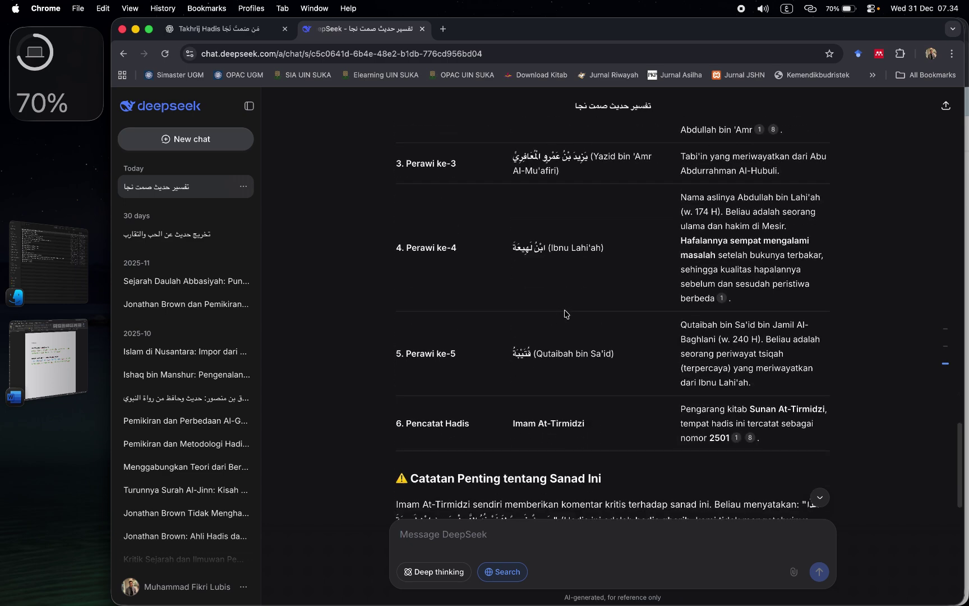
scroll(559, 477, "up", 1)
scroll(559, 477, "down", 1)
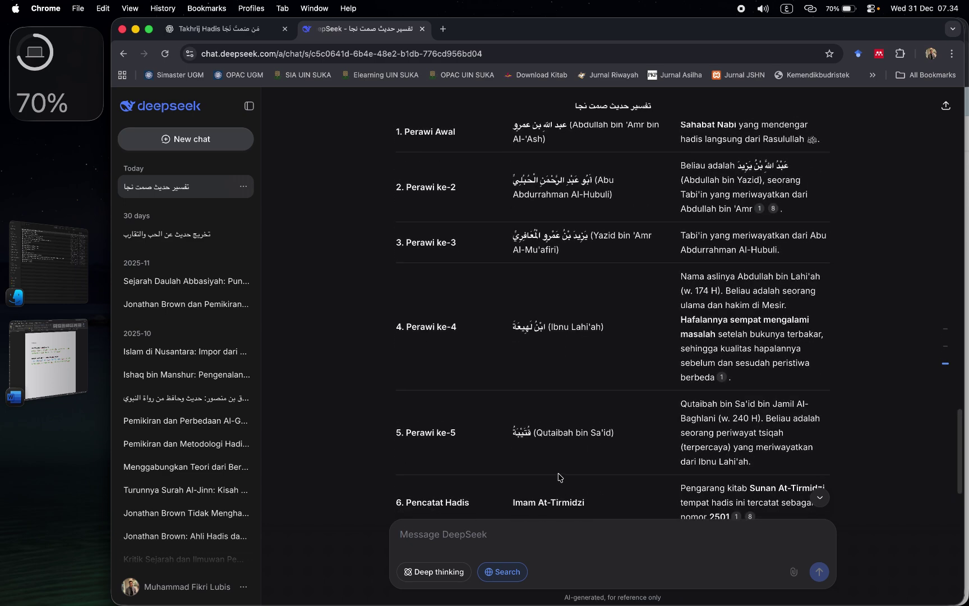
Arrange the DeepSeek chat window and the shamela.ws window side by side using the macOS Control Center.
left_click(871, 11)
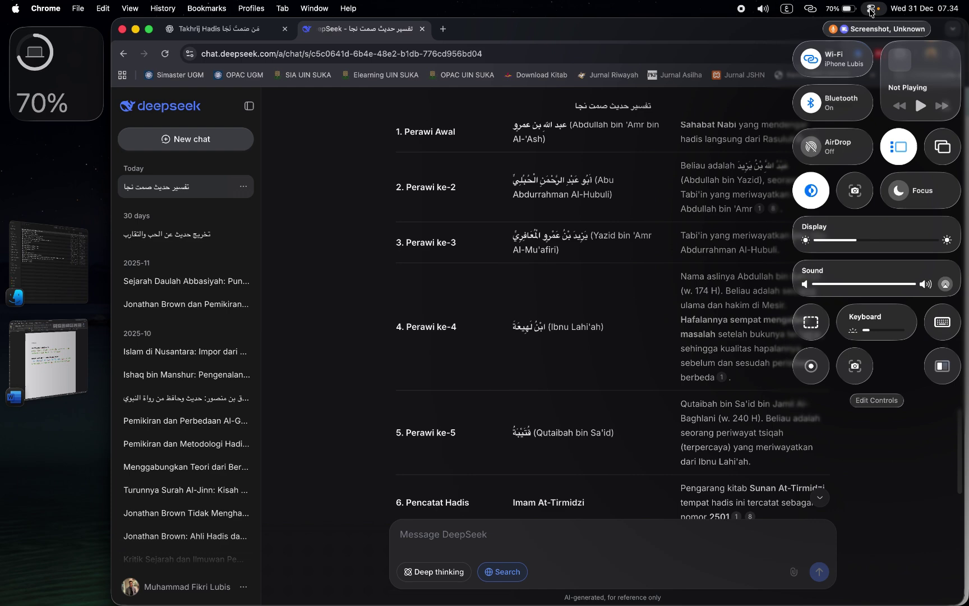
left_click(948, 377)
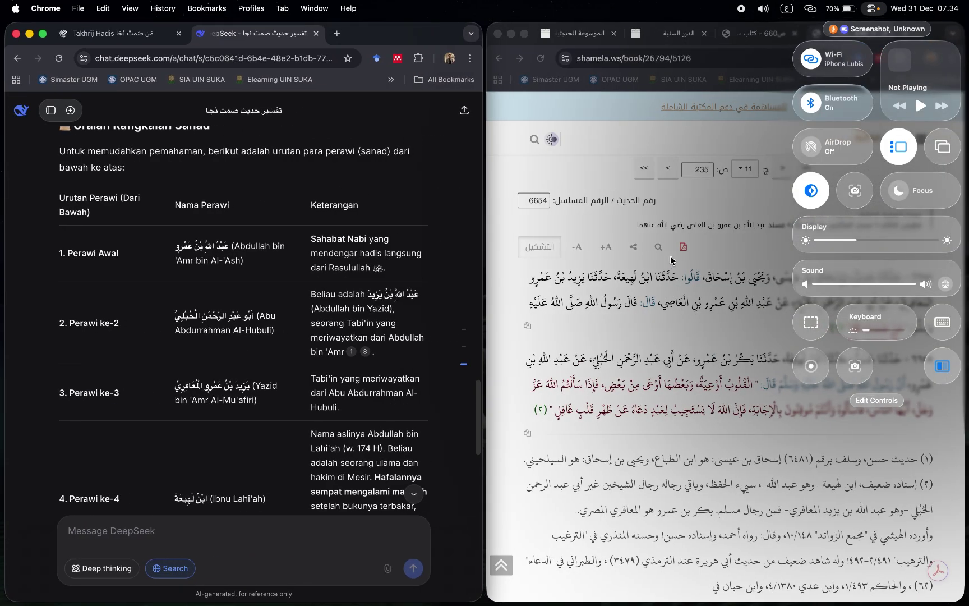
left_click(598, 156)
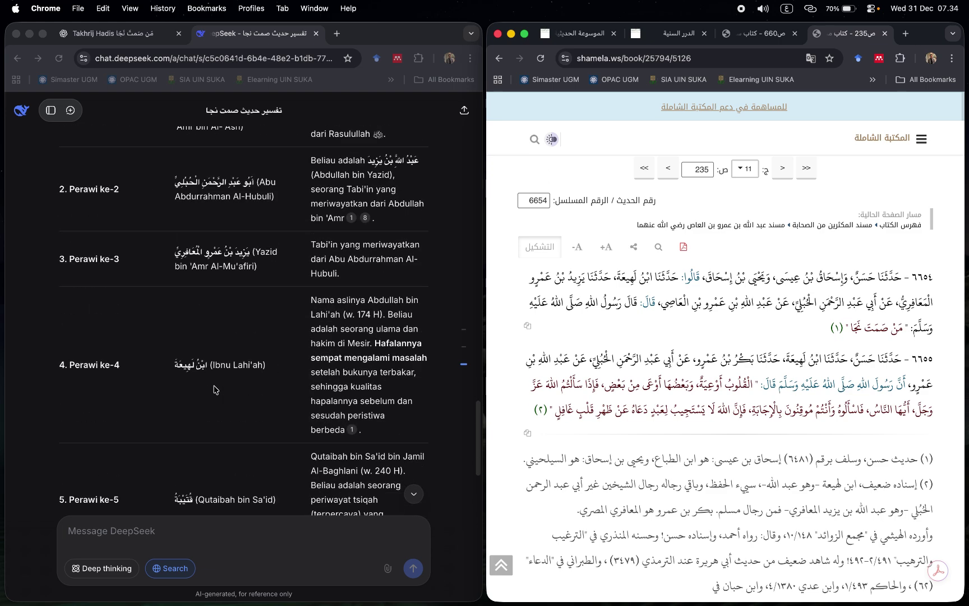
Compare DeepSeek's Arabic sanad and narrator table with hadith 6654 on the shamela.ws page.
scroll(214, 389, "up", 3)
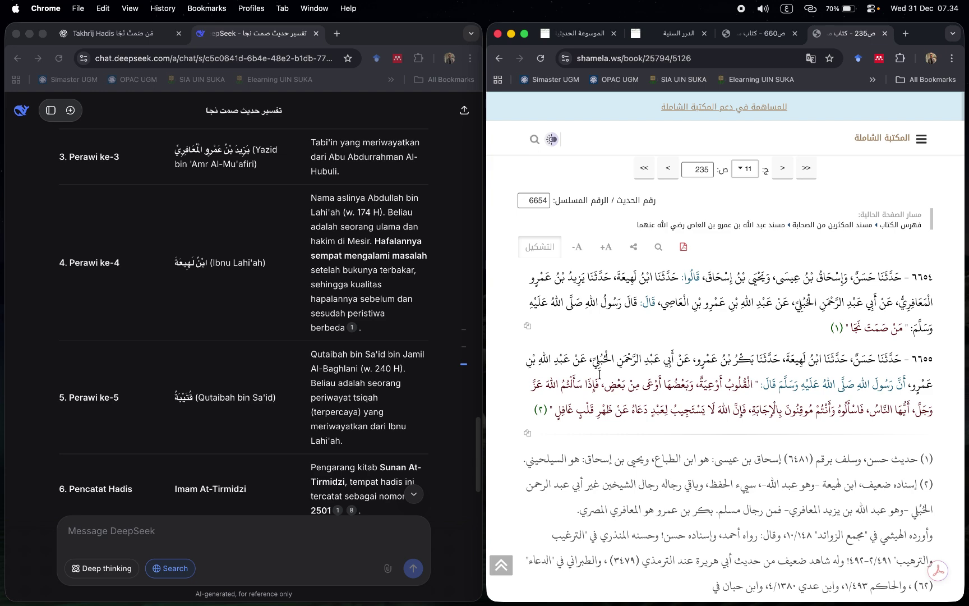
scroll(306, 307, "up", 10)
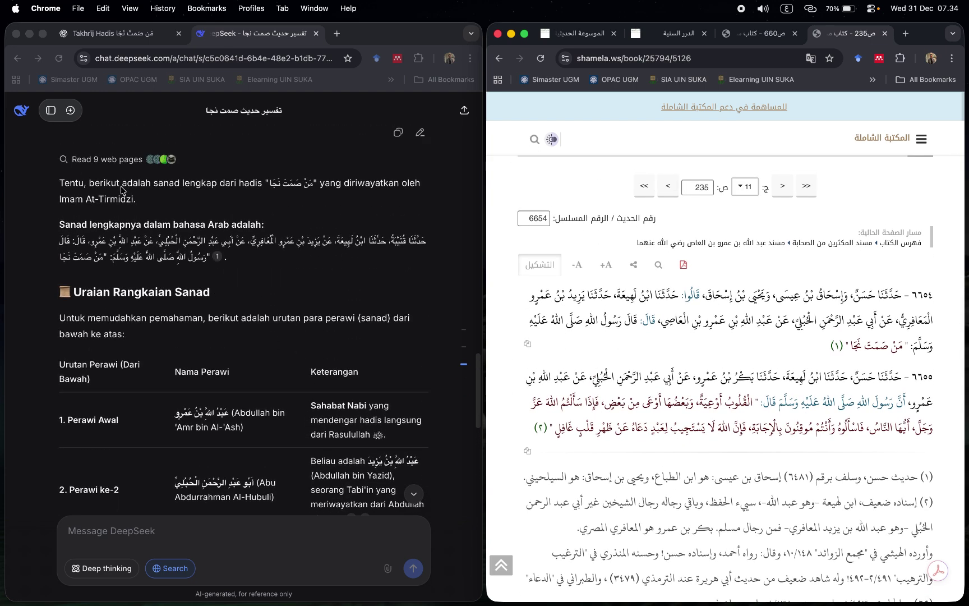
scroll(170, 308, "down", 10)
scroll(171, 308, "down", 3)
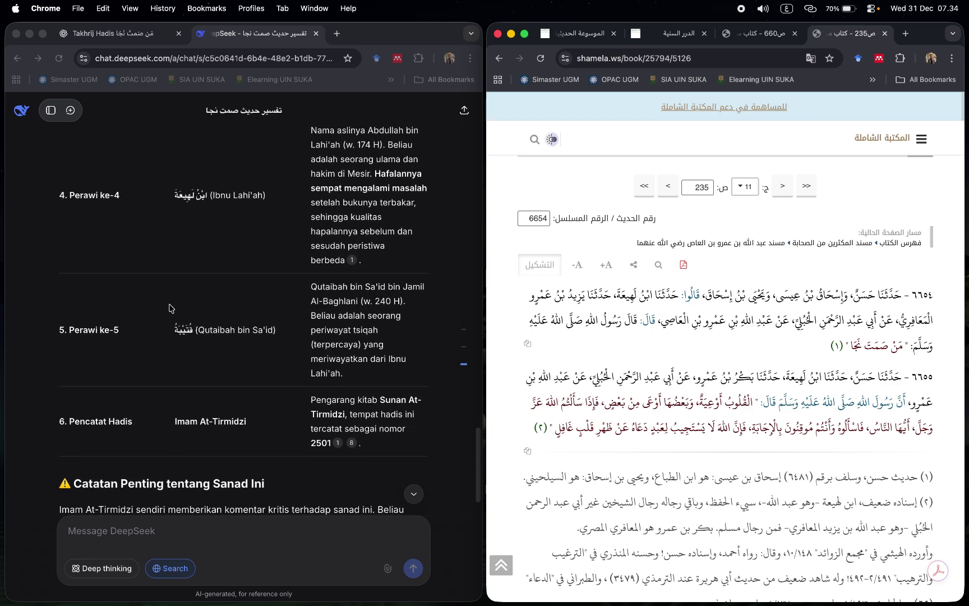
scroll(173, 311, "up", 3)
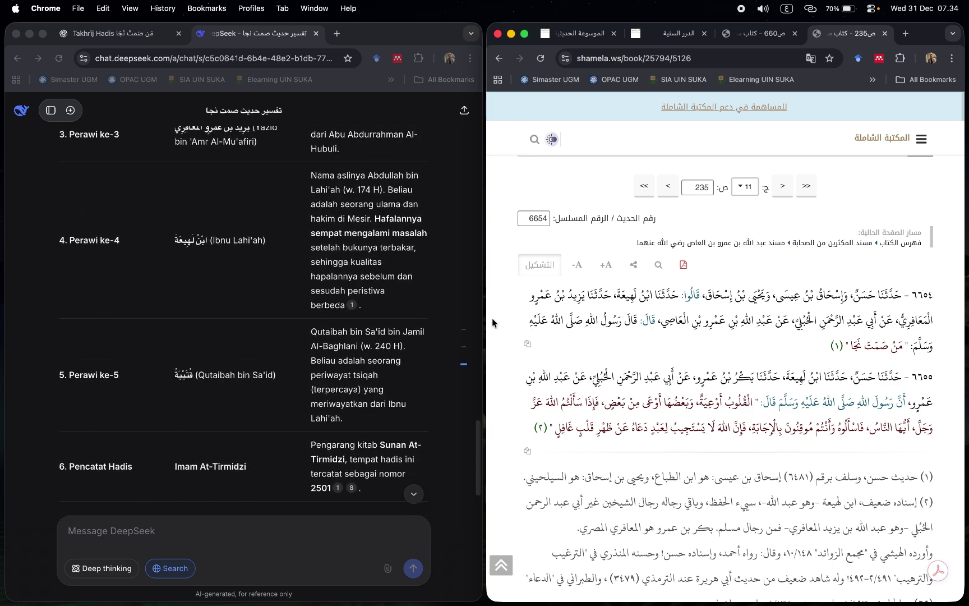
Switch shamela.ws to hadith 2501 in سنن الترمذي and check its chain against DeepSeek's narrator table.
left_click(747, 35)
scroll(752, 249, "down", 5)
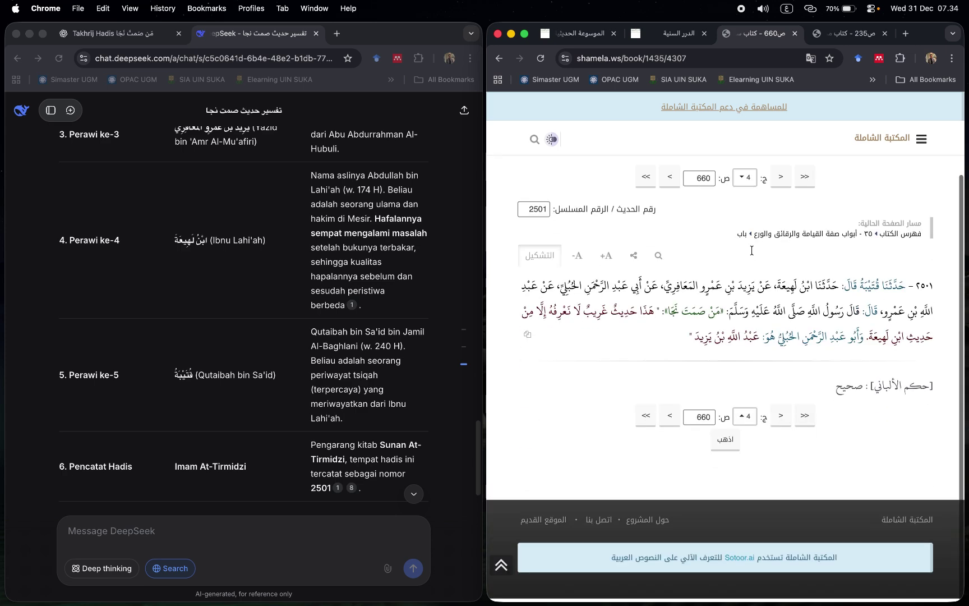
scroll(752, 249, "up", 2)
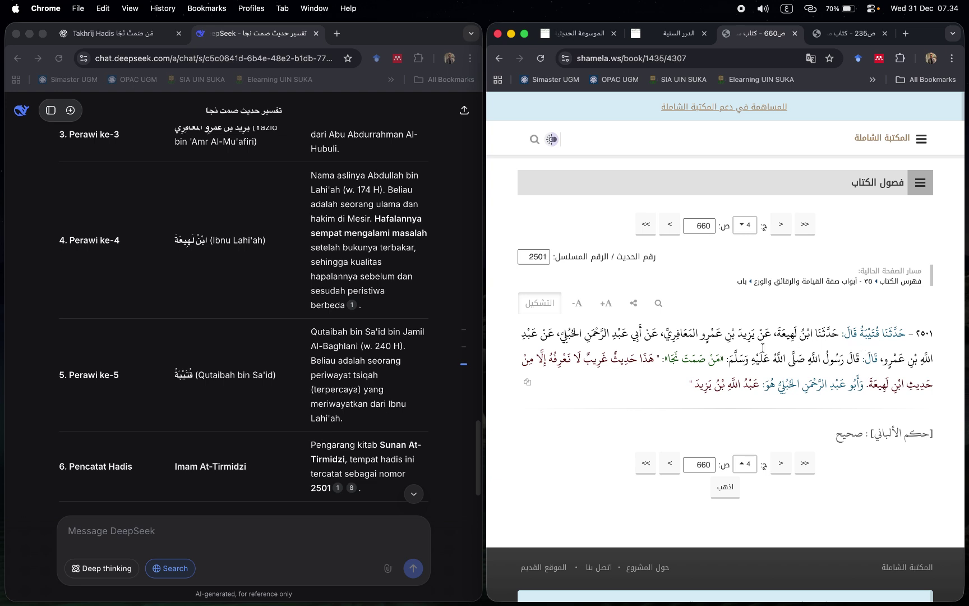
scroll(280, 336, "up", 1)
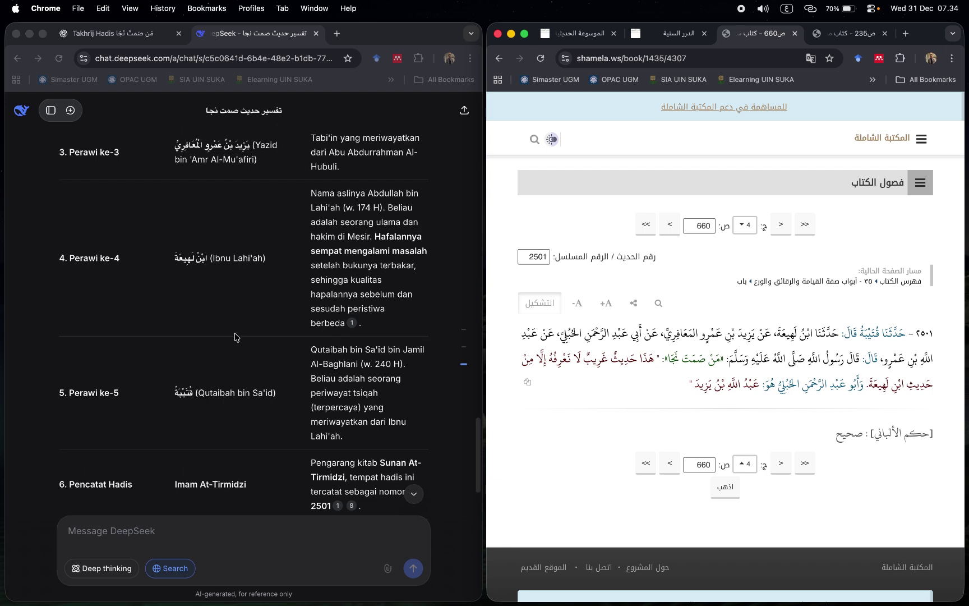
scroll(235, 337, "up", 5)
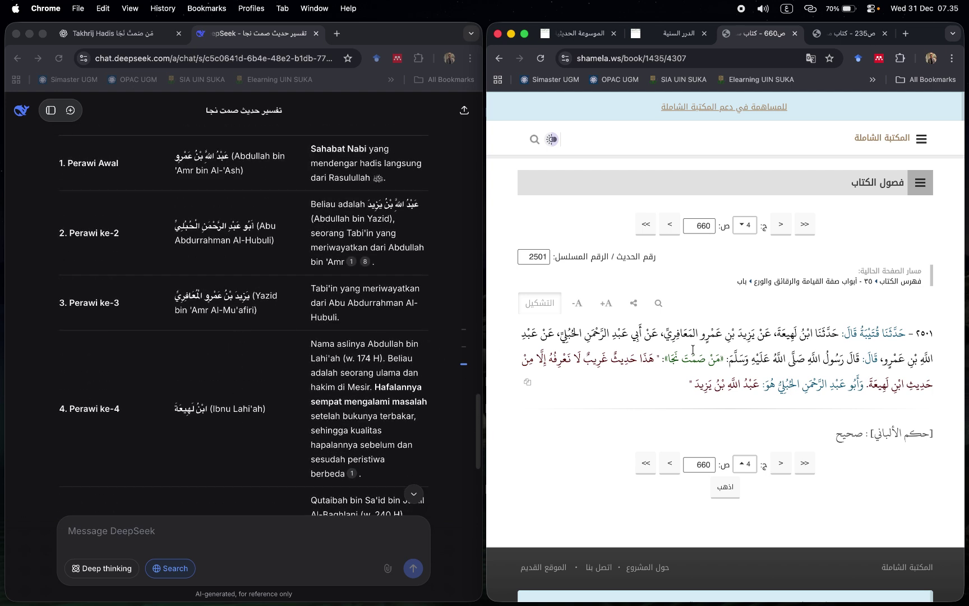
scroll(270, 359, "up", 2)
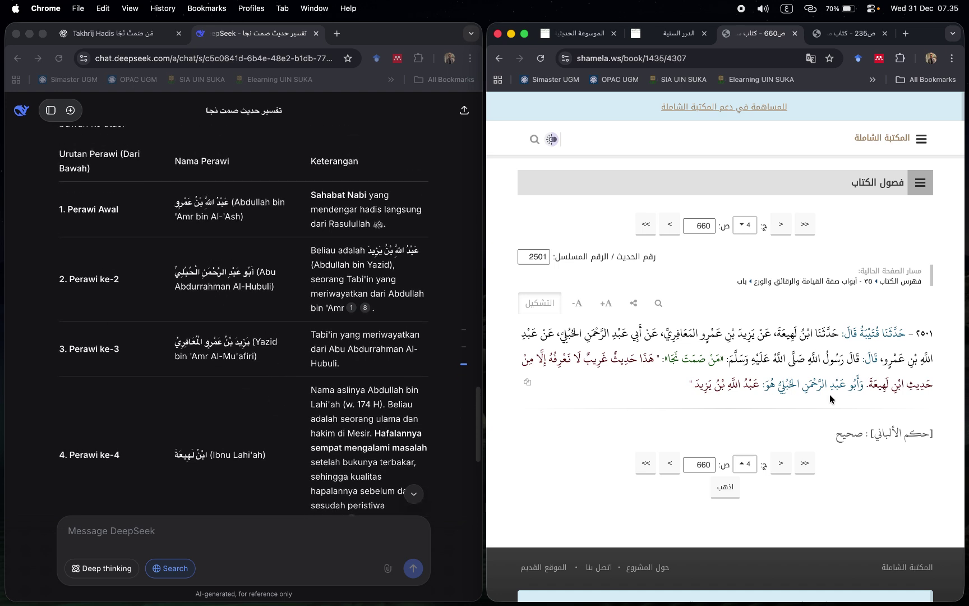
Recheck DeepSeek's narrator table and its critical notes on the sanad against hadith 2501 on the shamela.ws page.
scroll(207, 373, "up", 1)
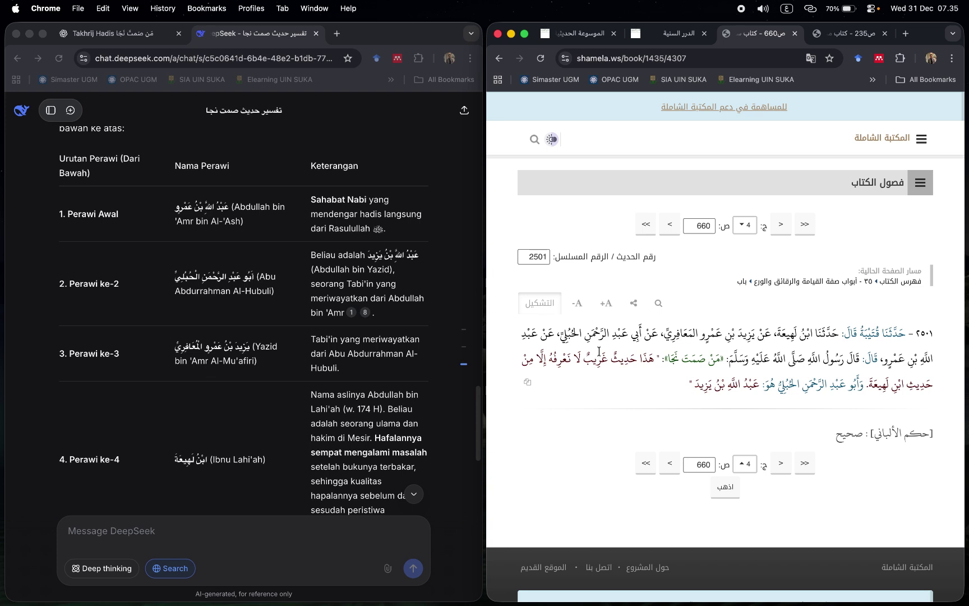
scroll(252, 281, "up", 3)
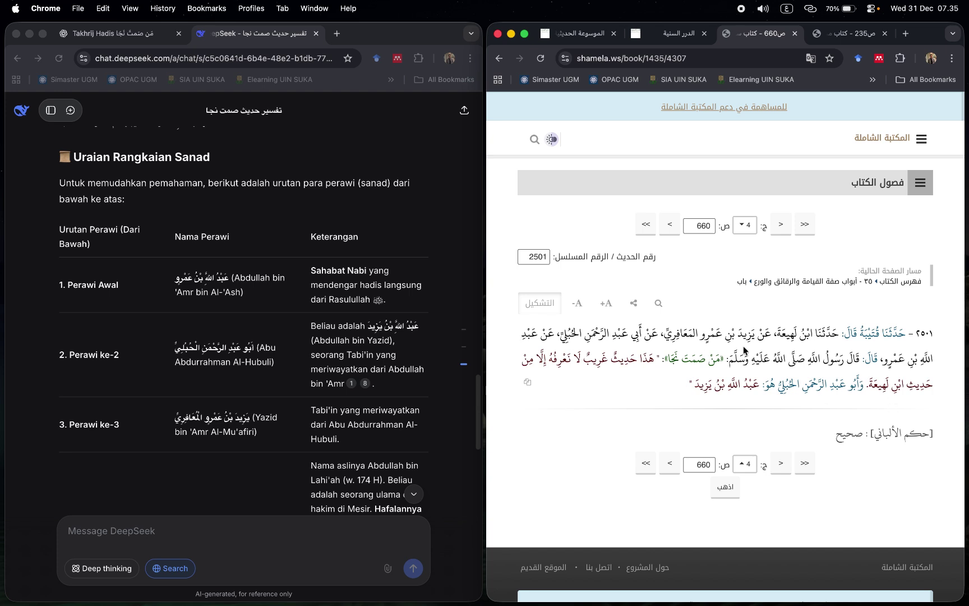
scroll(336, 324, "up", 1)
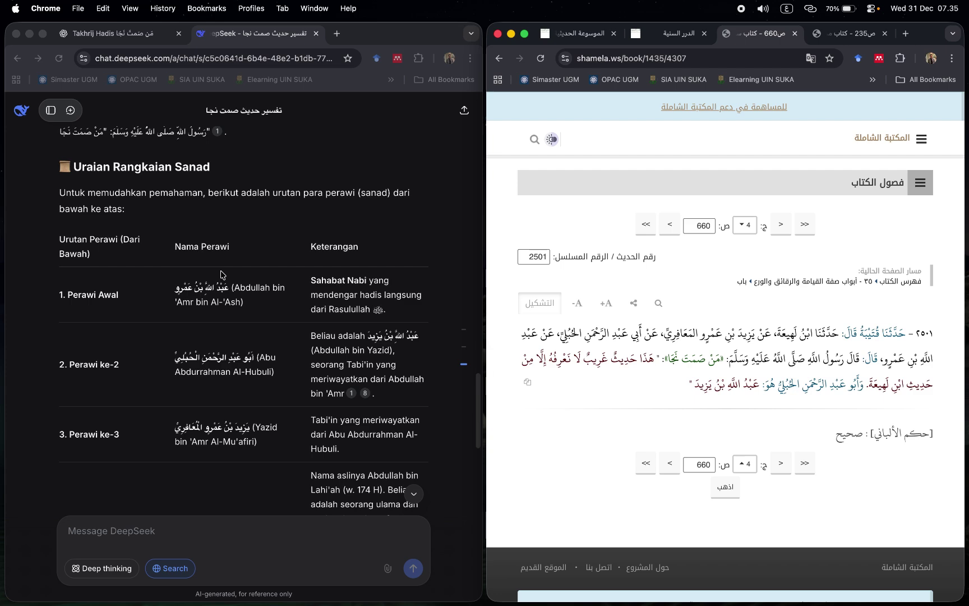
scroll(222, 275, "down", 10)
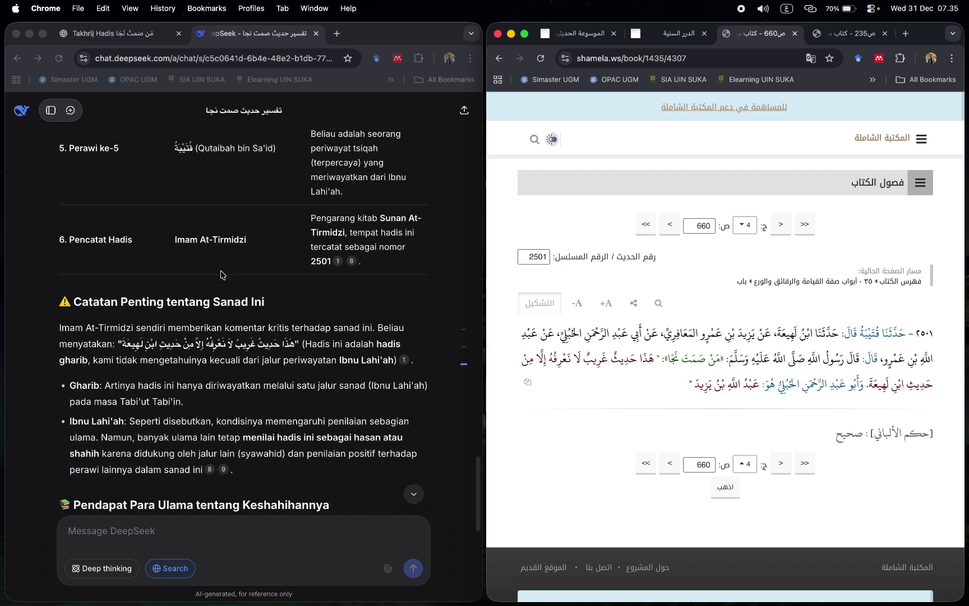
scroll(222, 275, "up", 6)
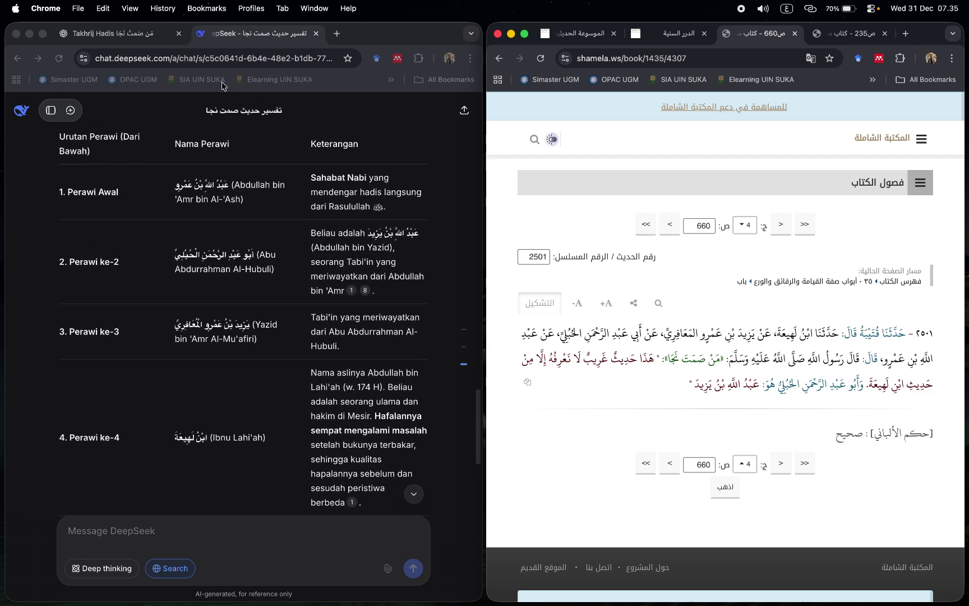
Open the ChatGPT chat and check its at-Tirmiżī sanad and narrator analysis against hadith 2501 on shamela.ws.
left_click(119, 34)
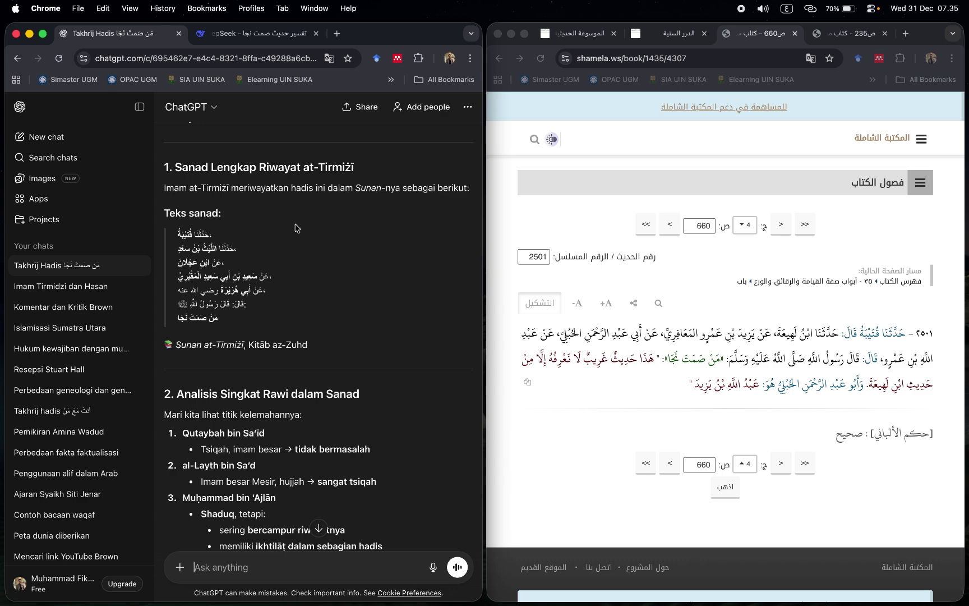
scroll(297, 228, "down", 6)
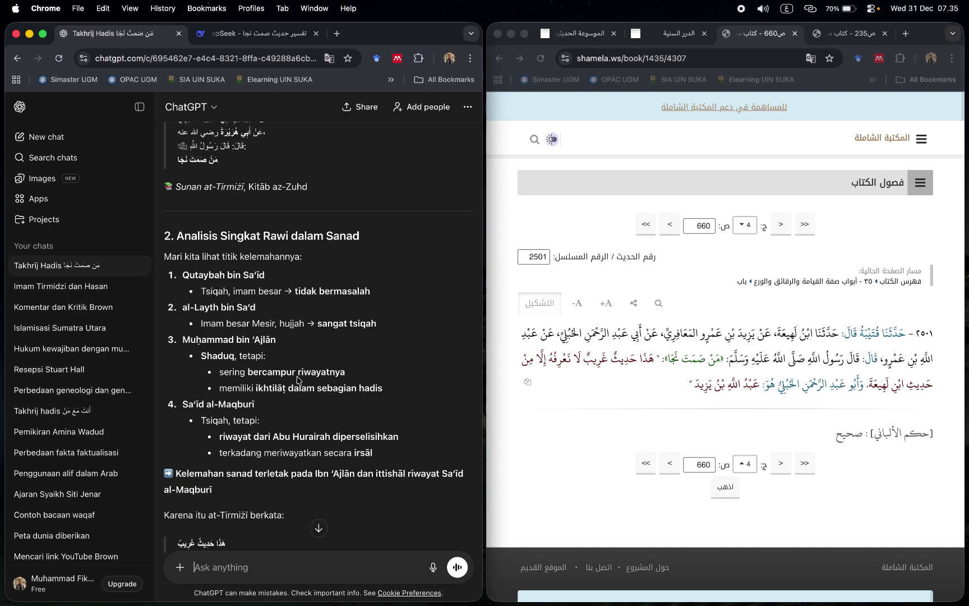
scroll(297, 381, "down", 4)
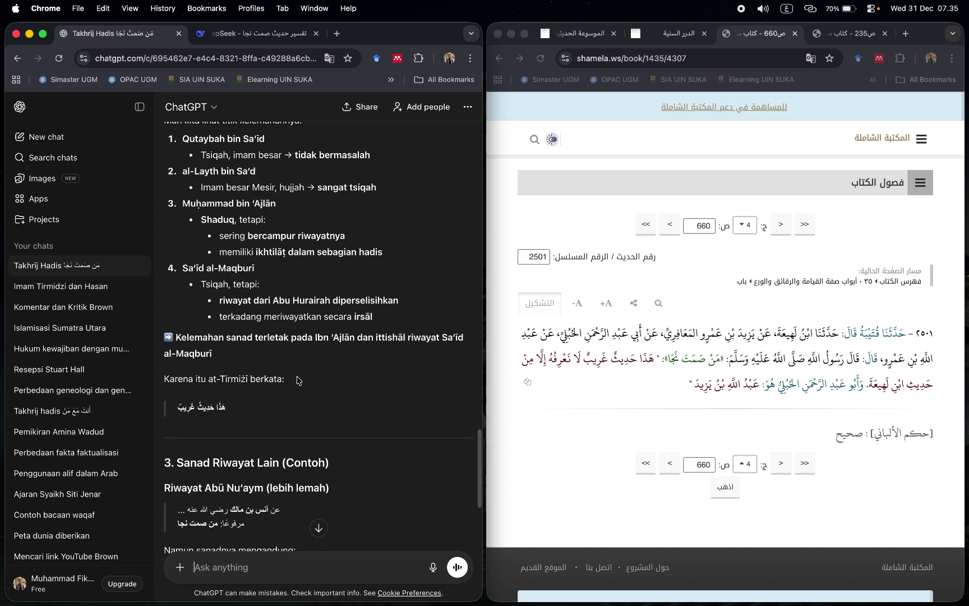
scroll(703, 383, "down", 1)
scroll(247, 376, "up", 1)
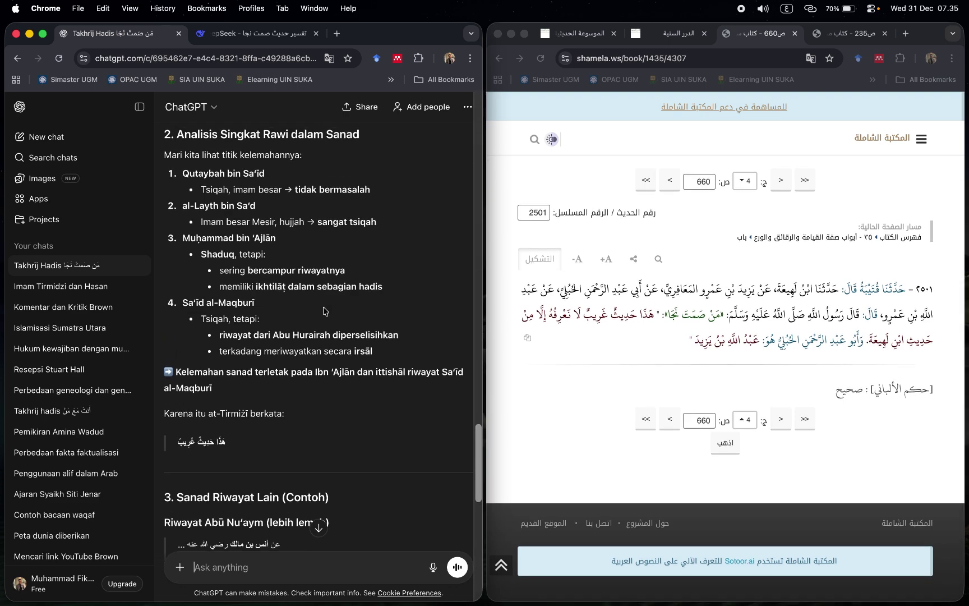
scroll(253, 435, "down", 1)
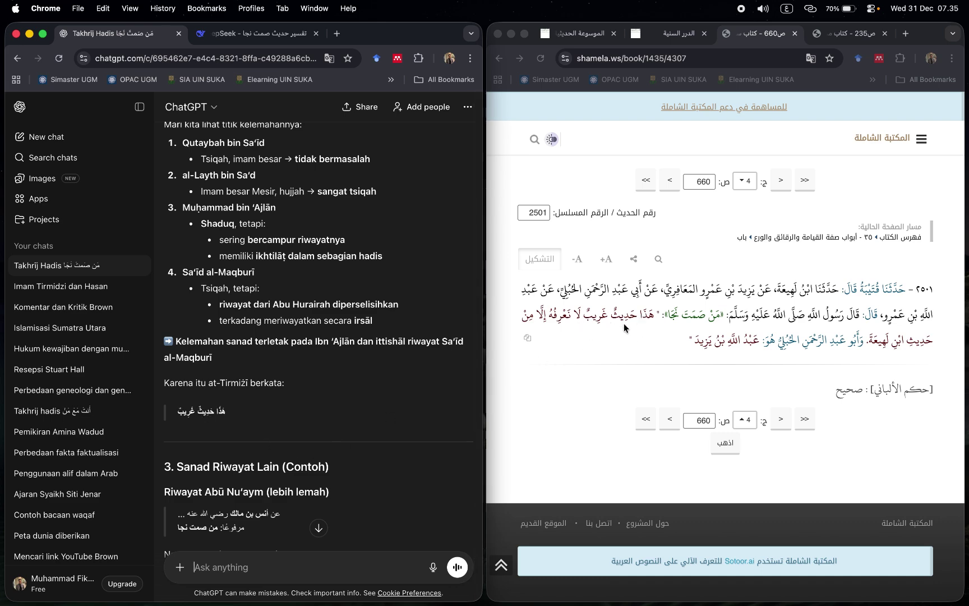
scroll(219, 291, "up", 3)
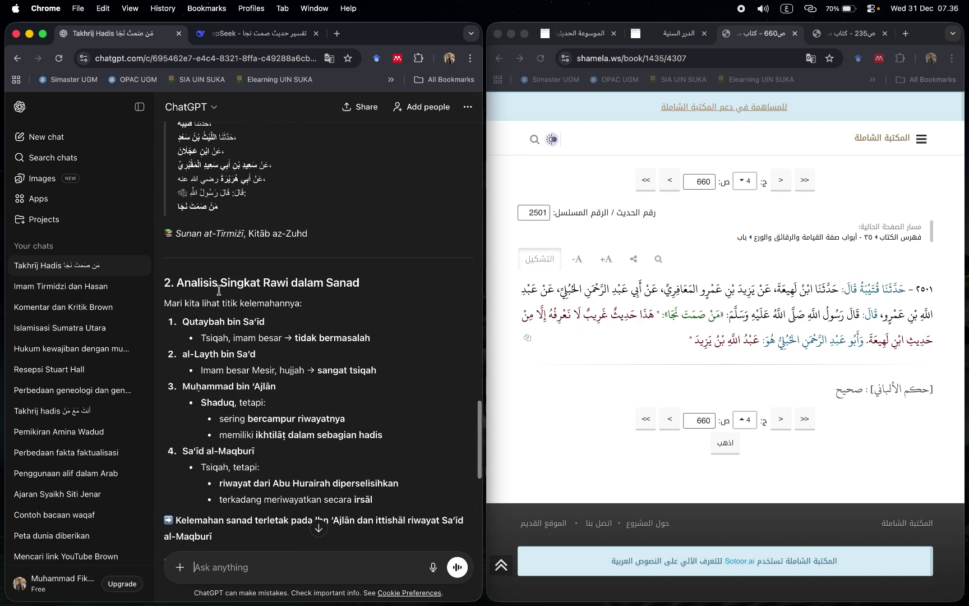
scroll(219, 291, "down", 3)
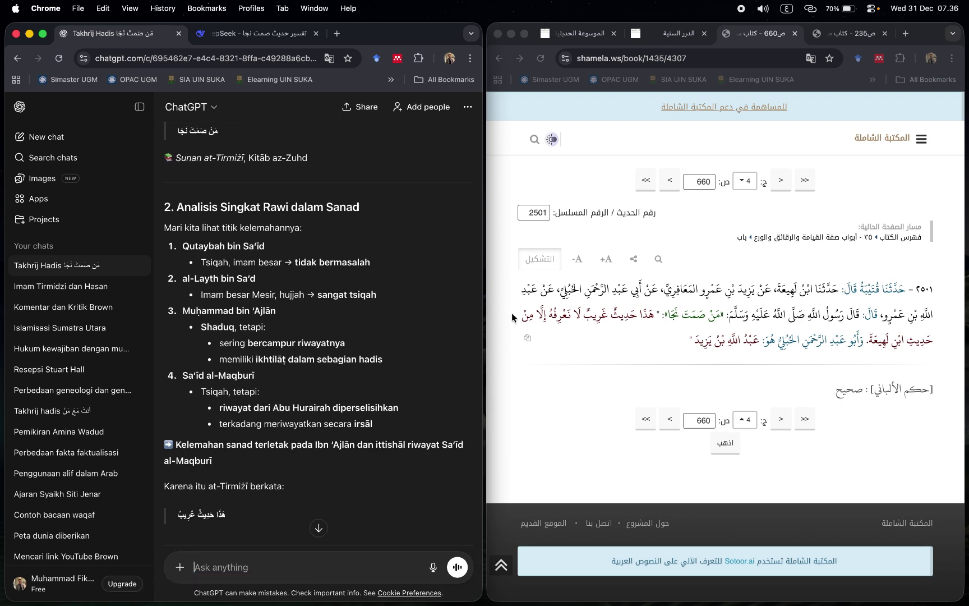
Consult the أصول الحديث entries on dorar.net and compare ChatGPT's narrator list again with hadith 2501 on shamela.ws.
left_click(664, 36)
scroll(920, 293, "up", 3)
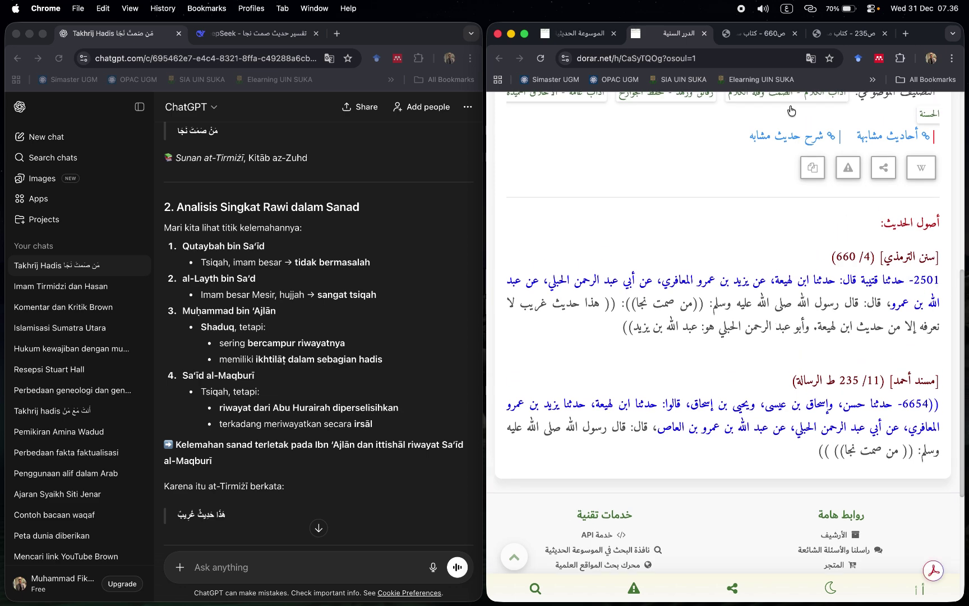
left_click(758, 34)
scroll(267, 275, "down", 1)
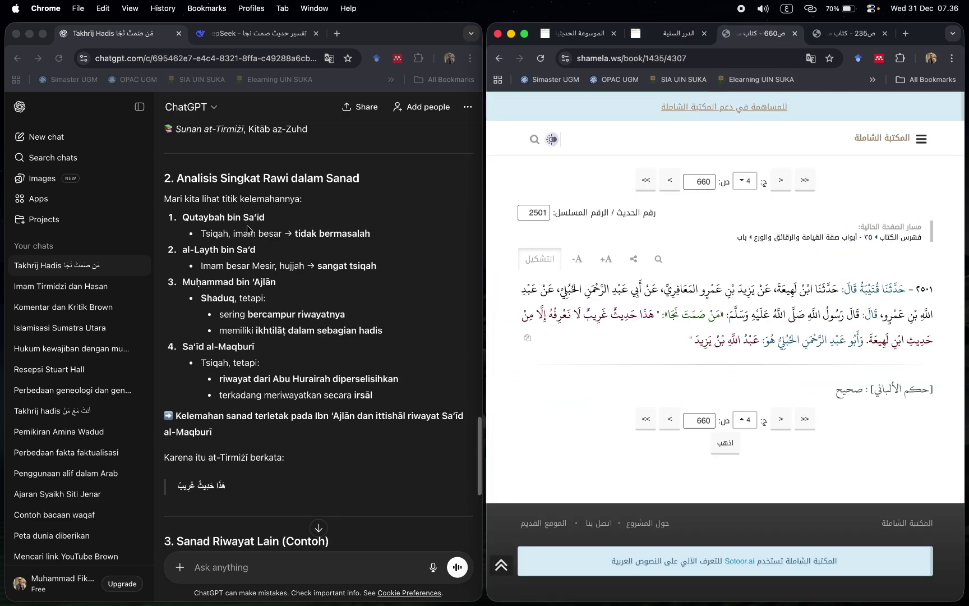
scroll(241, 257, "up", 1)
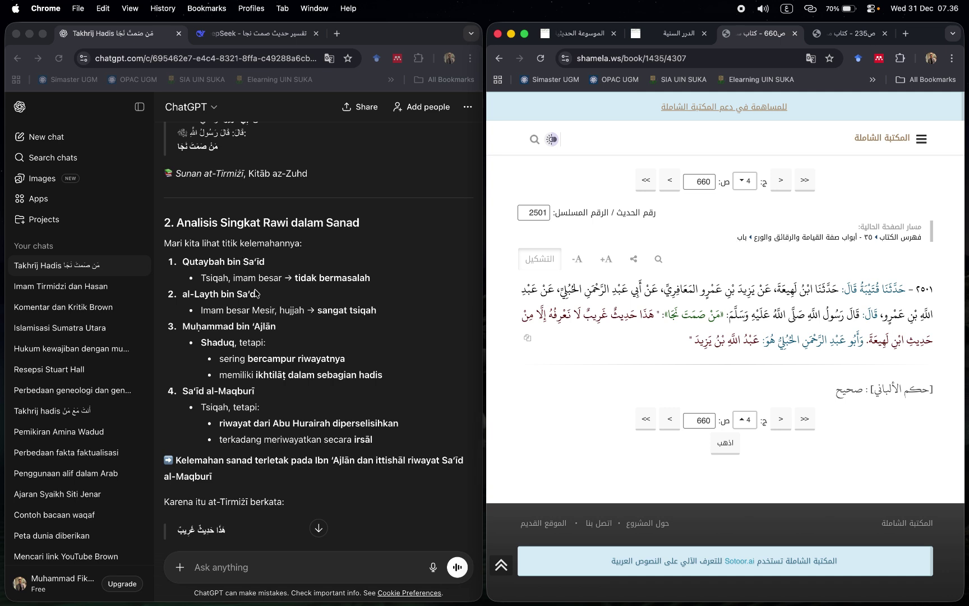
scroll(252, 275, "up", 1)
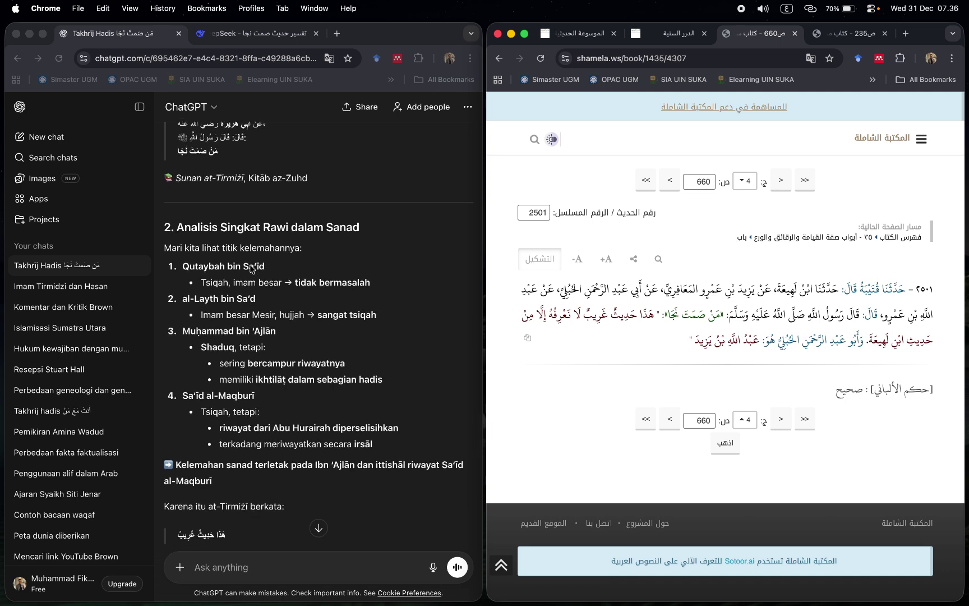
scroll(252, 269, "down", 1)
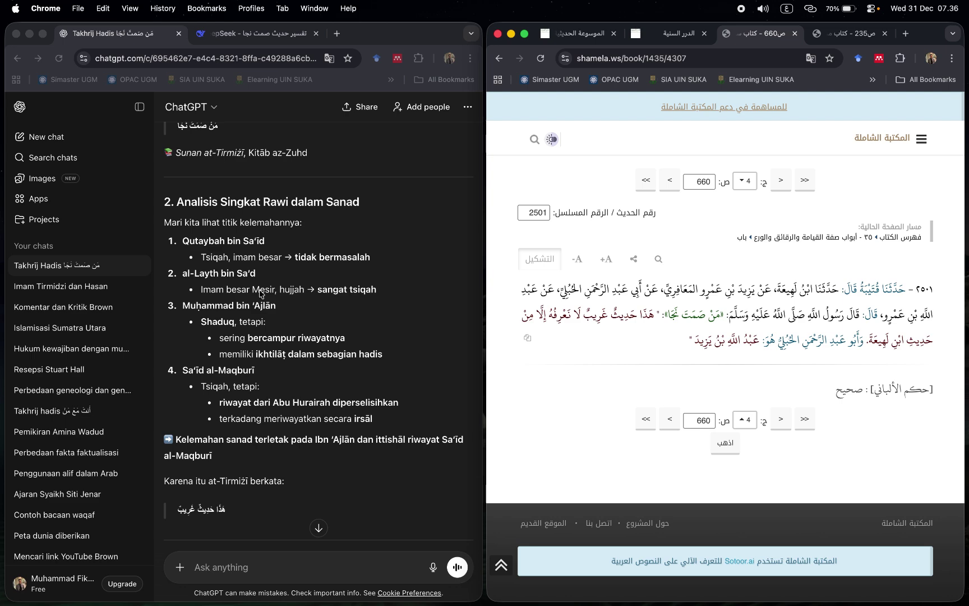
Return to the DeepSeek chat and match its narrator table with the chain of hadith 2501.
left_click(258, 34)
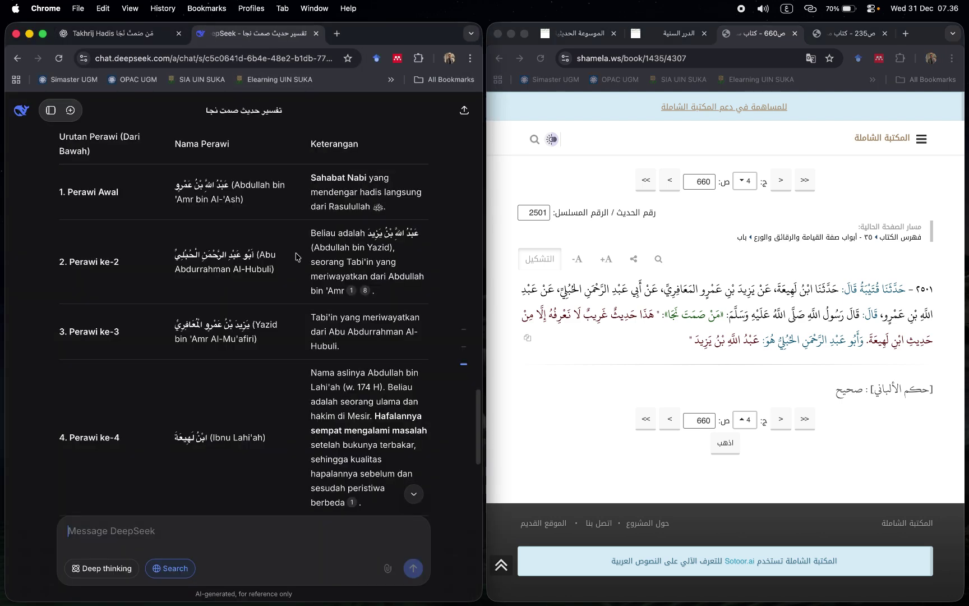
scroll(301, 276, "up", 1)
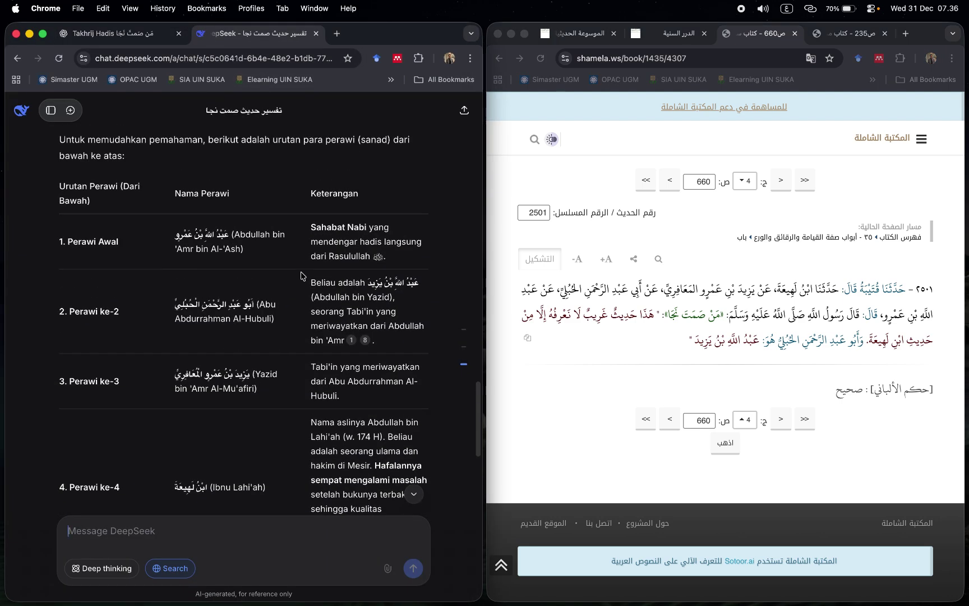
scroll(201, 189, "down", 2)
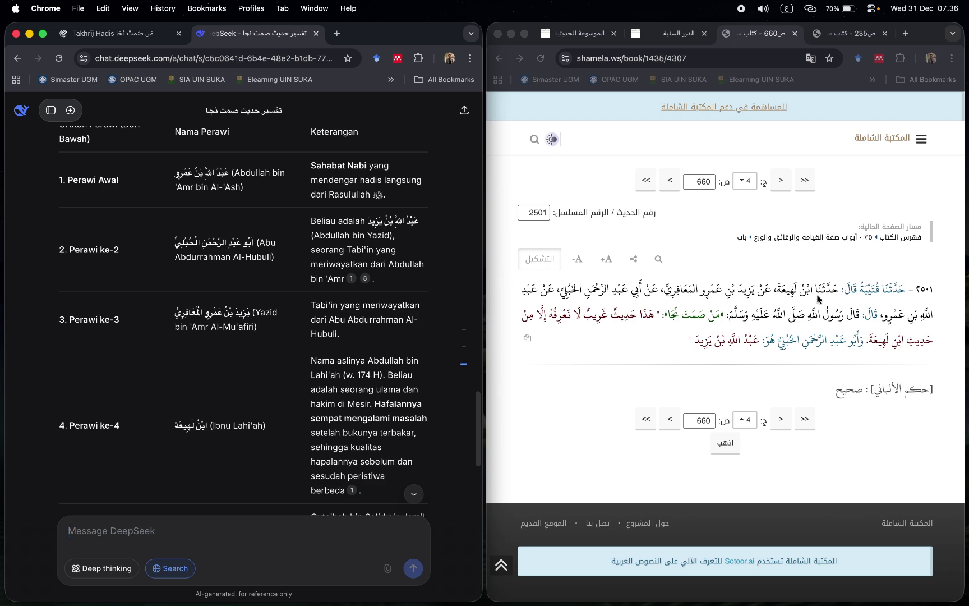
scroll(818, 299, "up", 4)
scroll(788, 216, "down", 4)
scroll(289, 263, "down", 1)
Contrast ChatGPT's narrator list with DeepSeek's table, reading the table down to the Imam At-Tirmidzi entry.
left_click(138, 37)
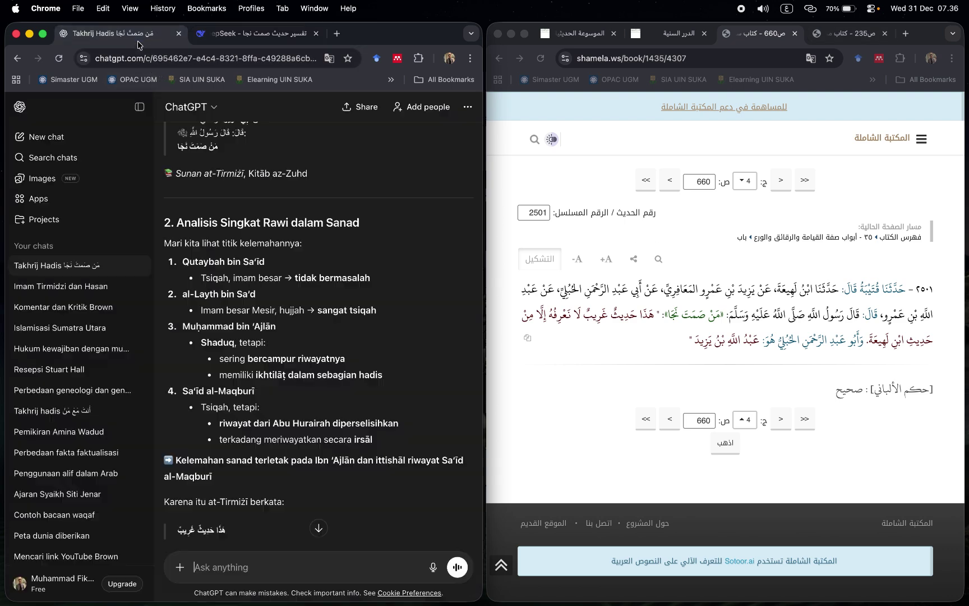
left_click(230, 44)
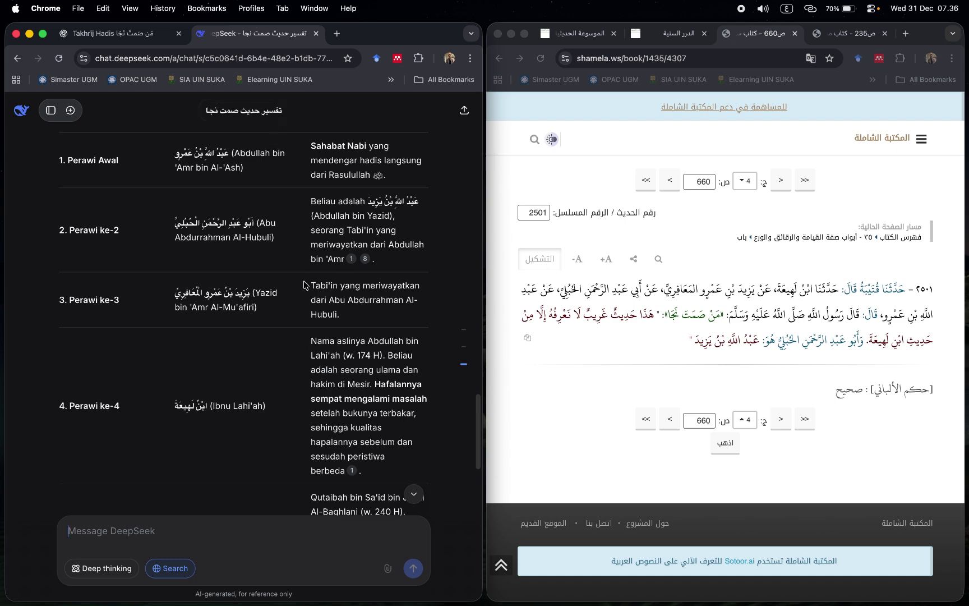
scroll(306, 286, "down", 2)
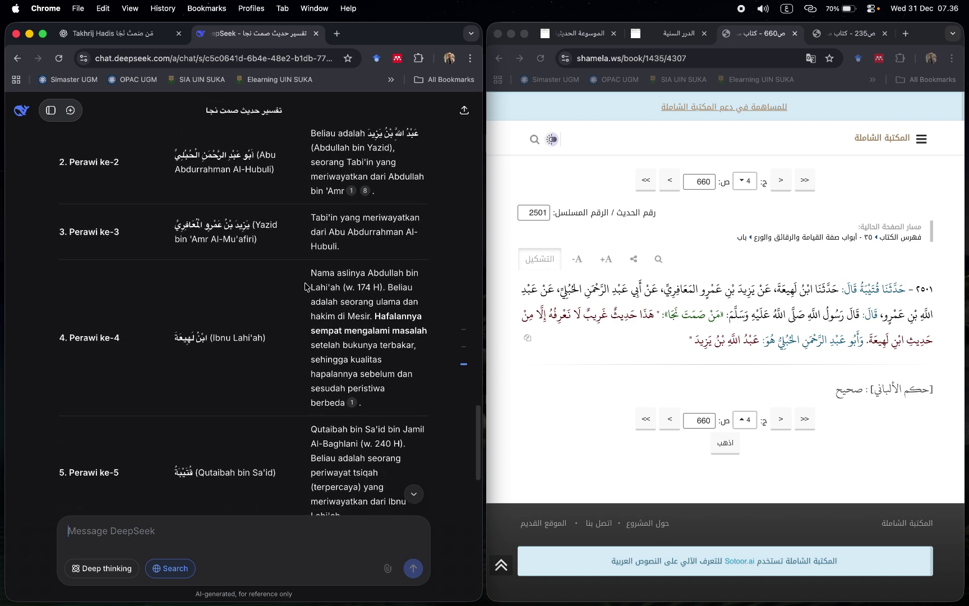
scroll(307, 286, "down", 3)
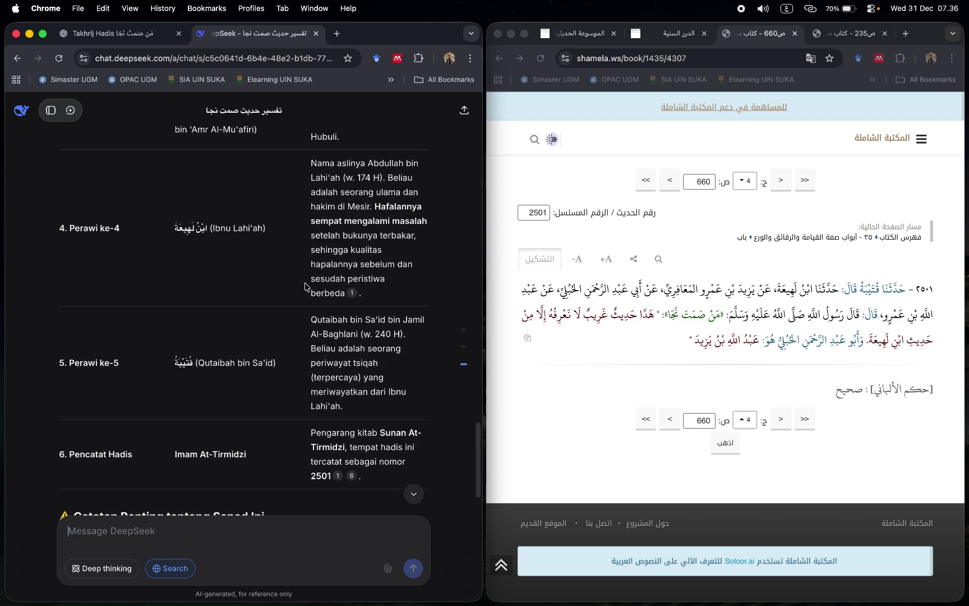
scroll(306, 286, "up", 1)
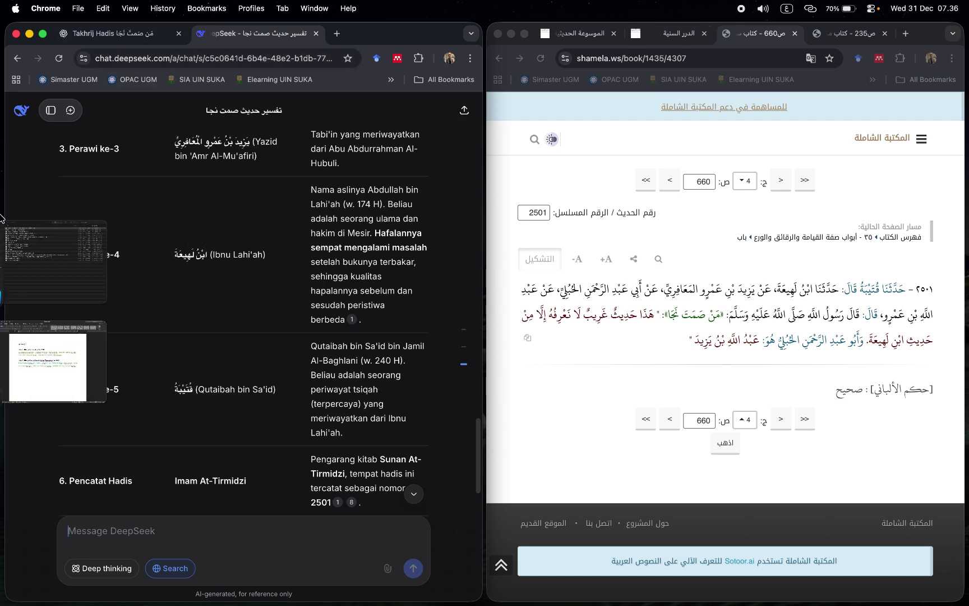
Open hadith 6654 on shamela.ws and compare its chain with Jalur 1 and Jalur 2 in the Word document.
left_click(847, 34)
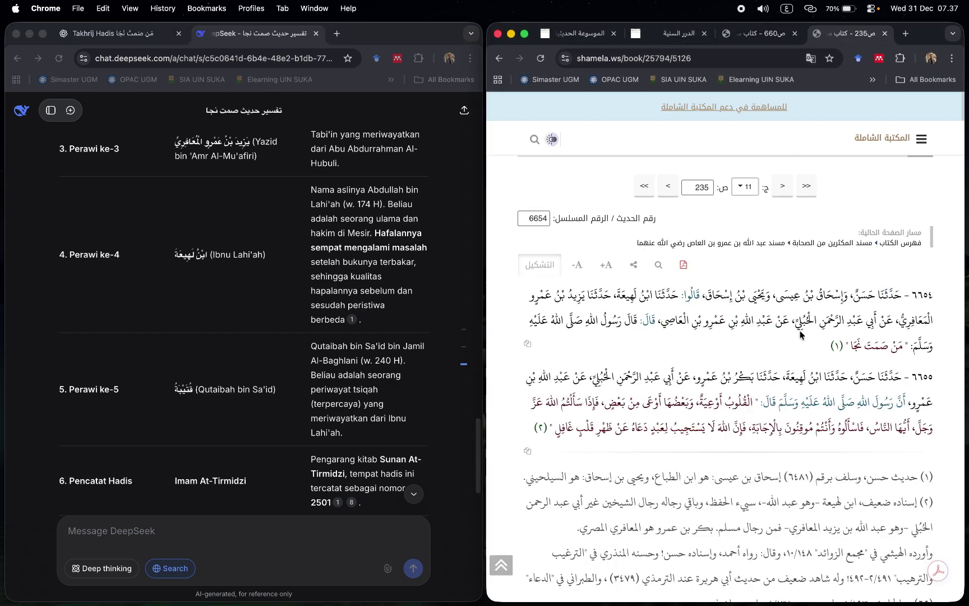
scroll(842, 314, "down", 1)
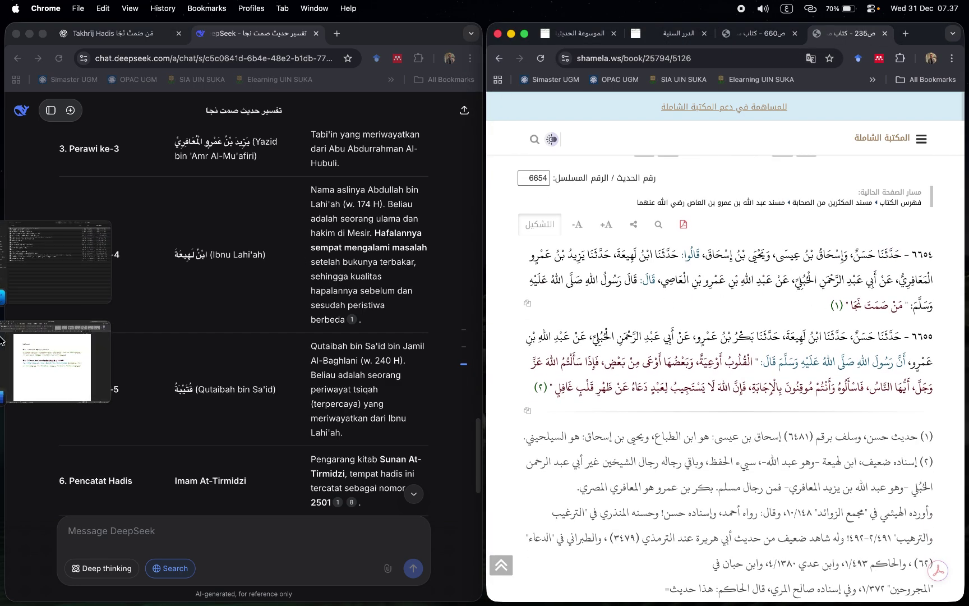
left_click(48, 367)
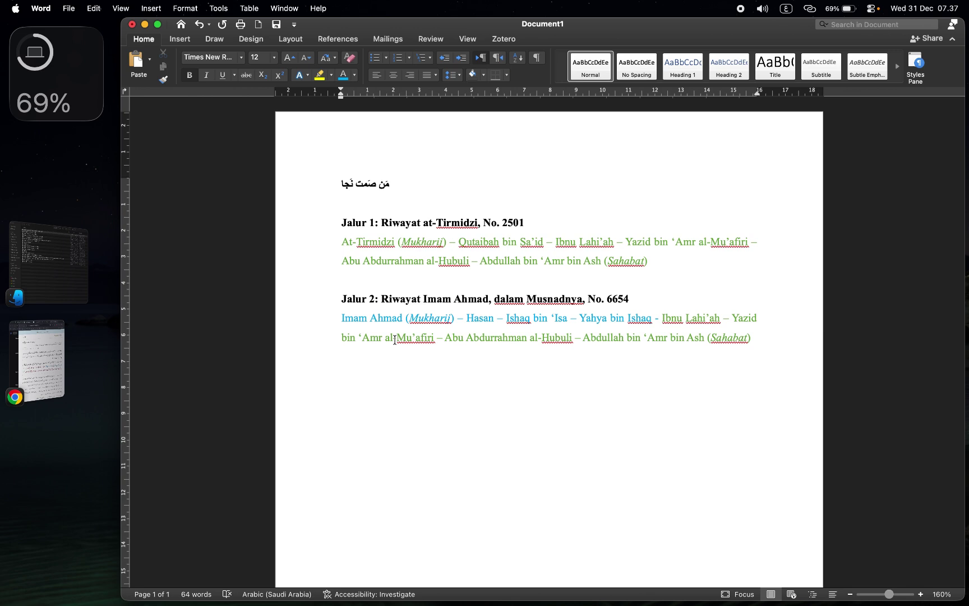
left_click(677, 270)
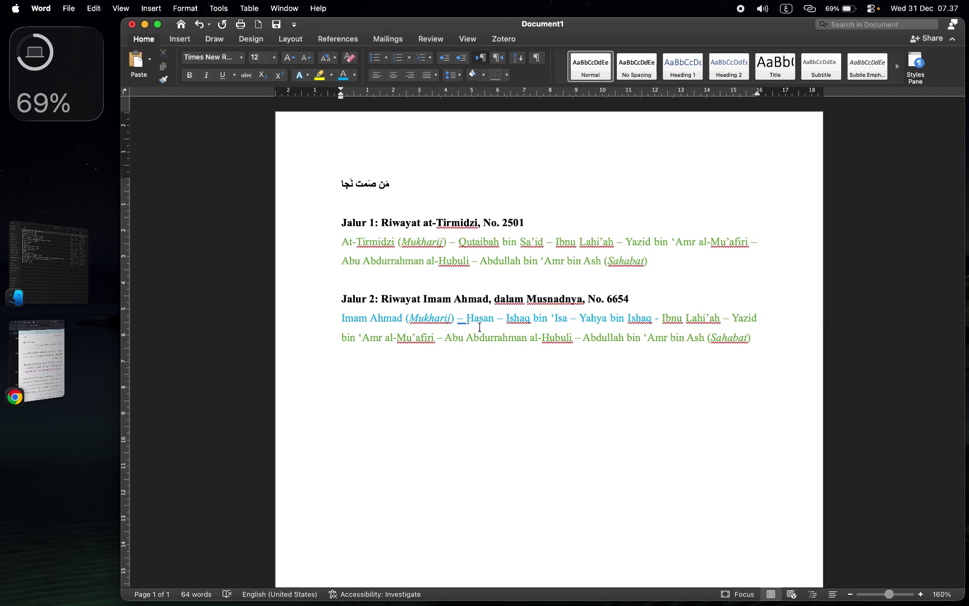
left_click(37, 344)
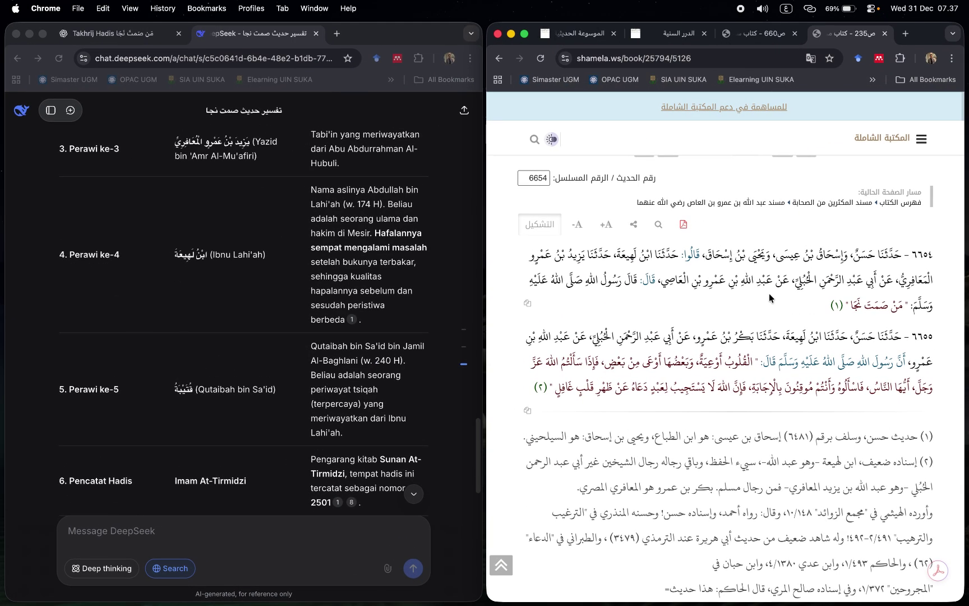
Highlight the three opening narrators of hadith 6654 on shamela.ws, followed by the rest of its chain and text.
scroll(769, 297, "down", 2)
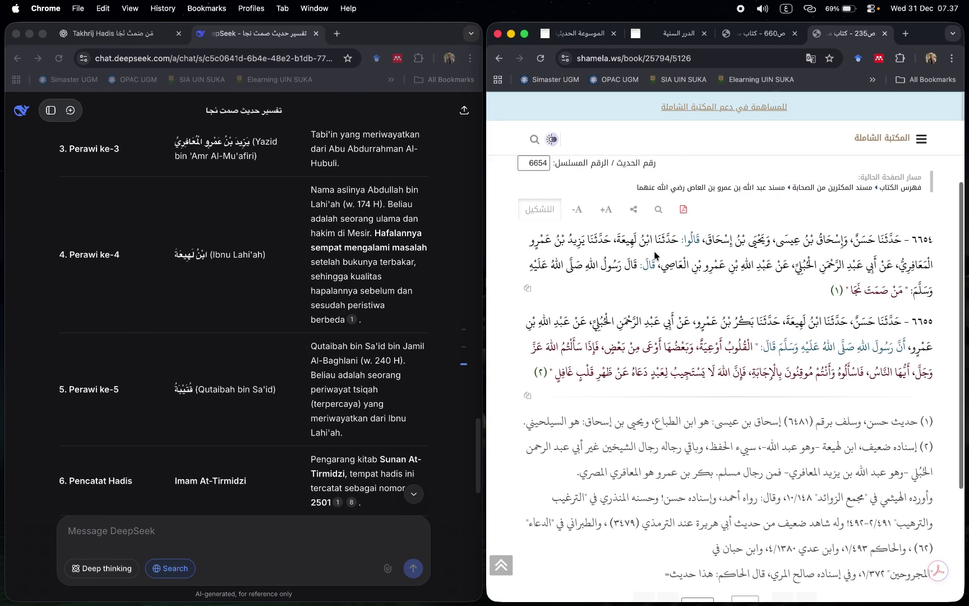
left_click_drag(900, 239, 705, 239)
scroll(746, 263, "up", 1)
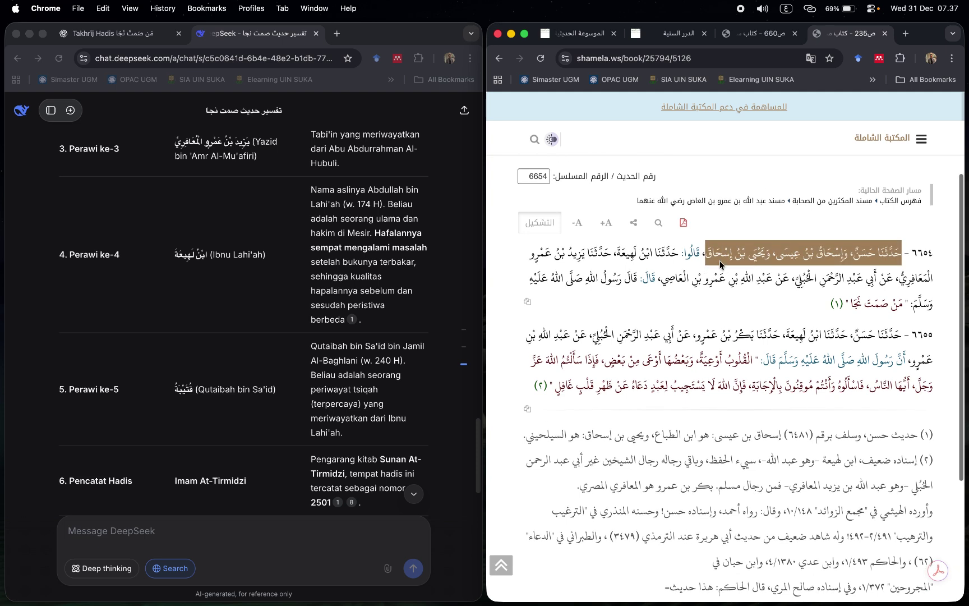
left_click_drag(699, 252, 849, 306)
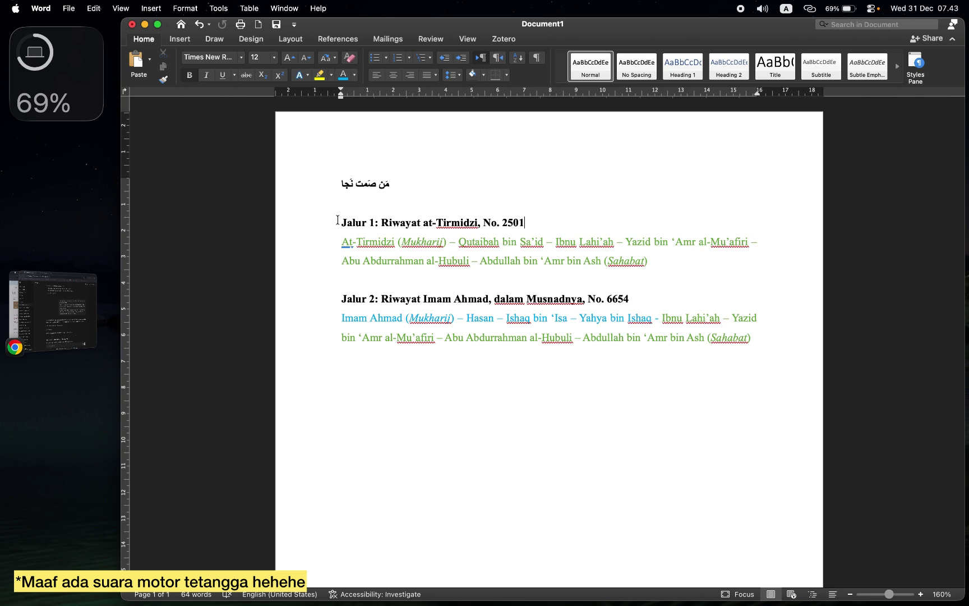
Review the Jalur 1 and Jalur 2 chains in the Word document and switch to the ChatGPT chat requesting a combined bagan sanad.
left_click_drag(340, 218, 768, 366)
left_click(615, 364)
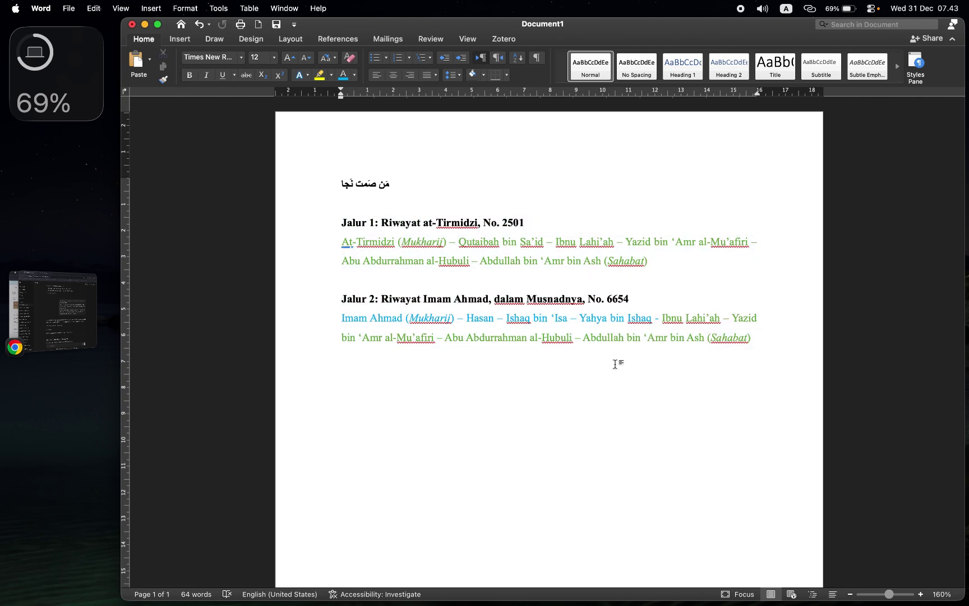
left_click(62, 306)
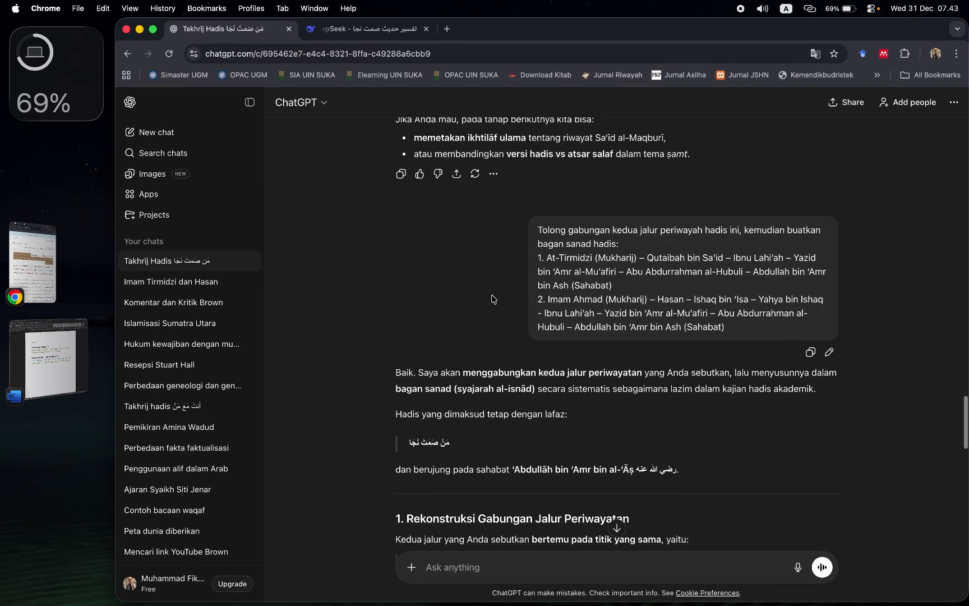
Compare the combined-sanad request in the ChatGPT chat with the same request in the DeepSeek chat.
scroll(493, 299, "down", 2)
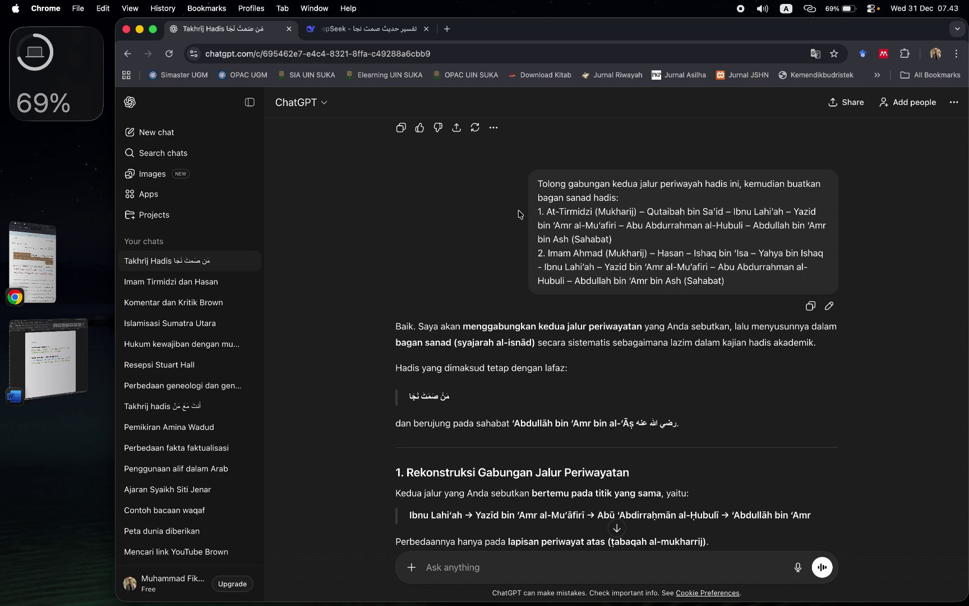
left_click(333, 30)
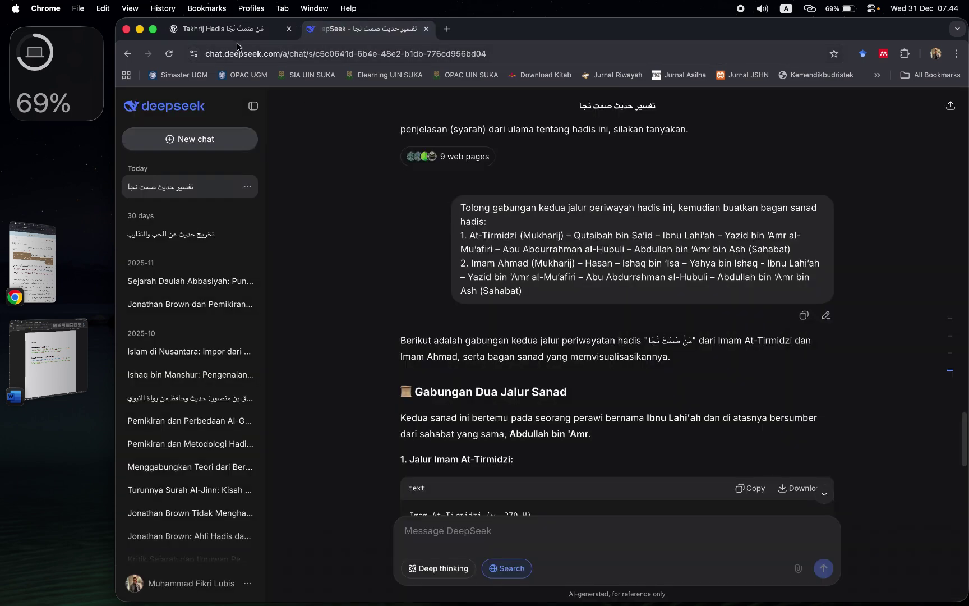
scroll(598, 297, "down", 1)
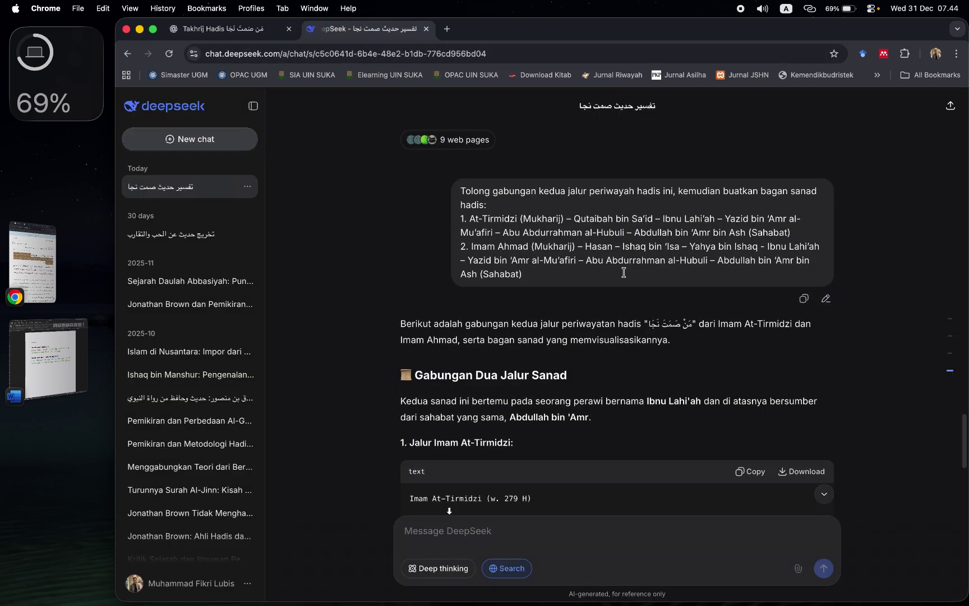
left_click(240, 29)
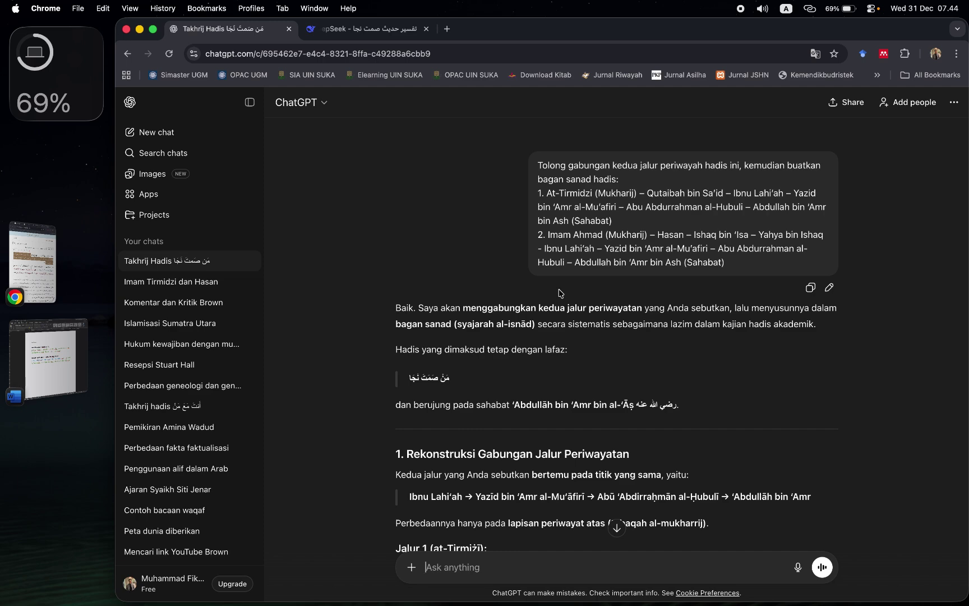
scroll(560, 293, "down", 1)
scroll(560, 293, "up", 1)
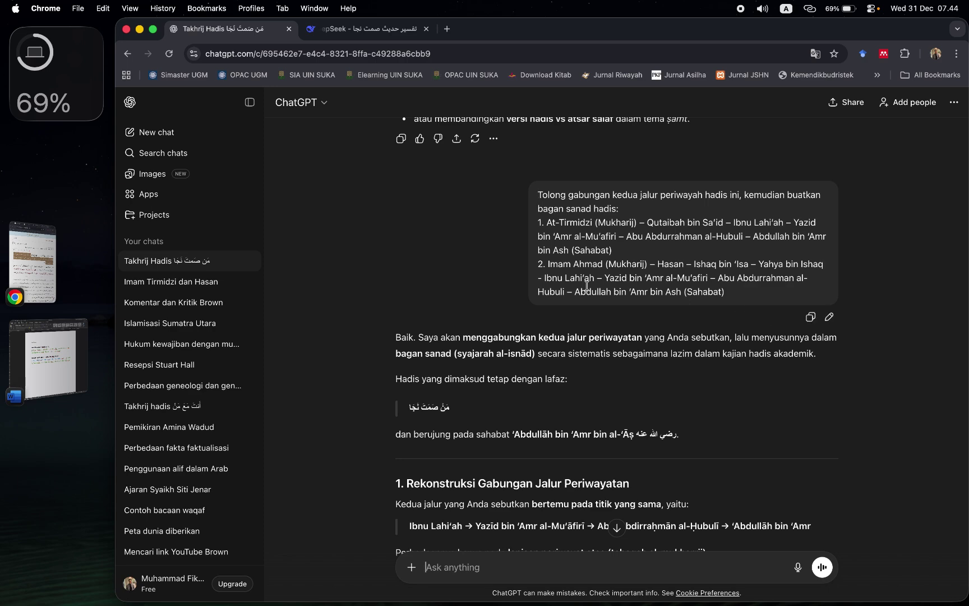
Read ChatGPT's reconstruction of Jalur 1 and Jalur 2 through to its combined text diagram under Bagan Sanad Hadis.
scroll(587, 286, "down", 10)
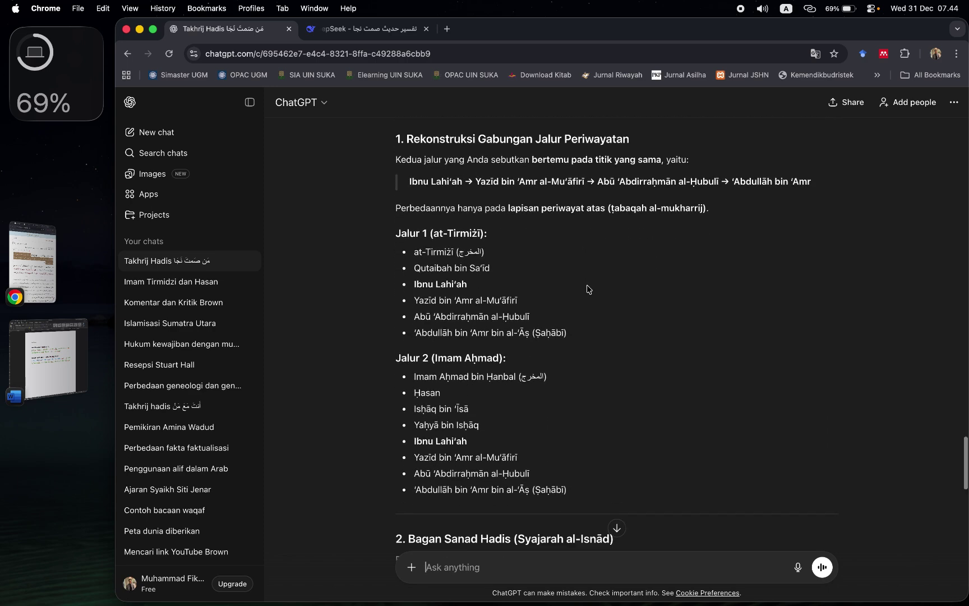
scroll(514, 192, "up", 3)
scroll(415, 247, "down", 1)
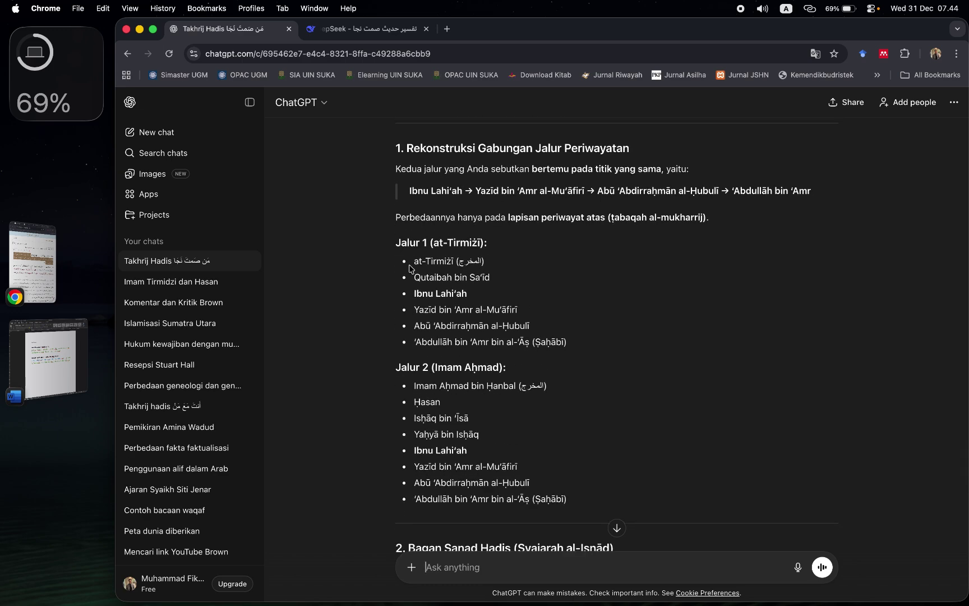
scroll(407, 247, "down", 2)
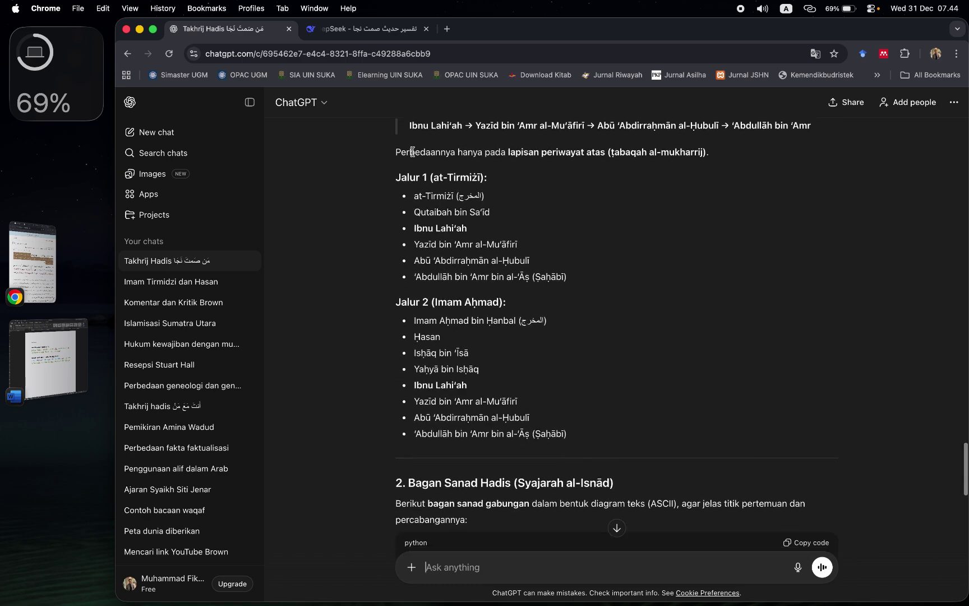
scroll(479, 298, "down", 3)
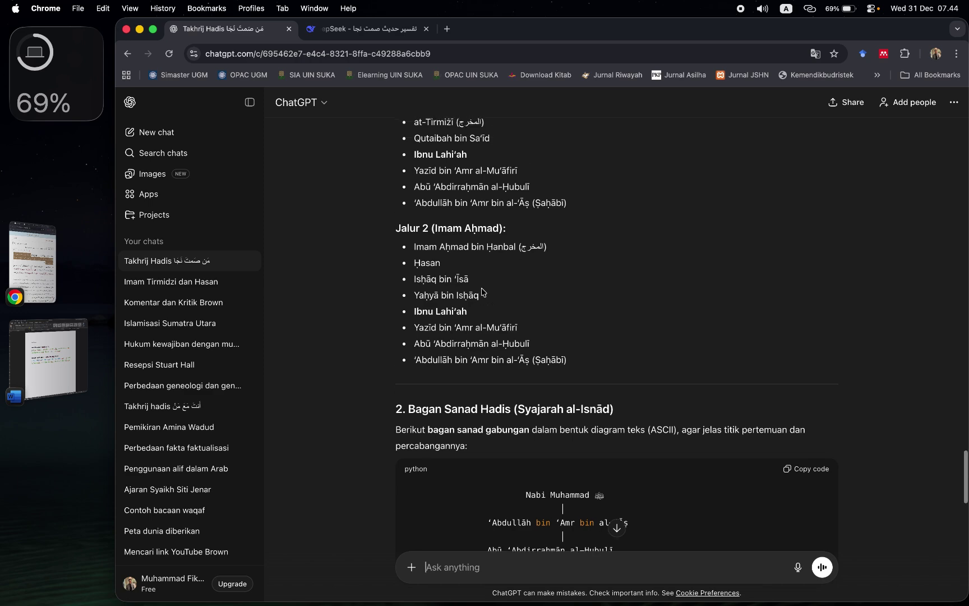
scroll(482, 288, "down", 5)
scroll(480, 289, "down", 1)
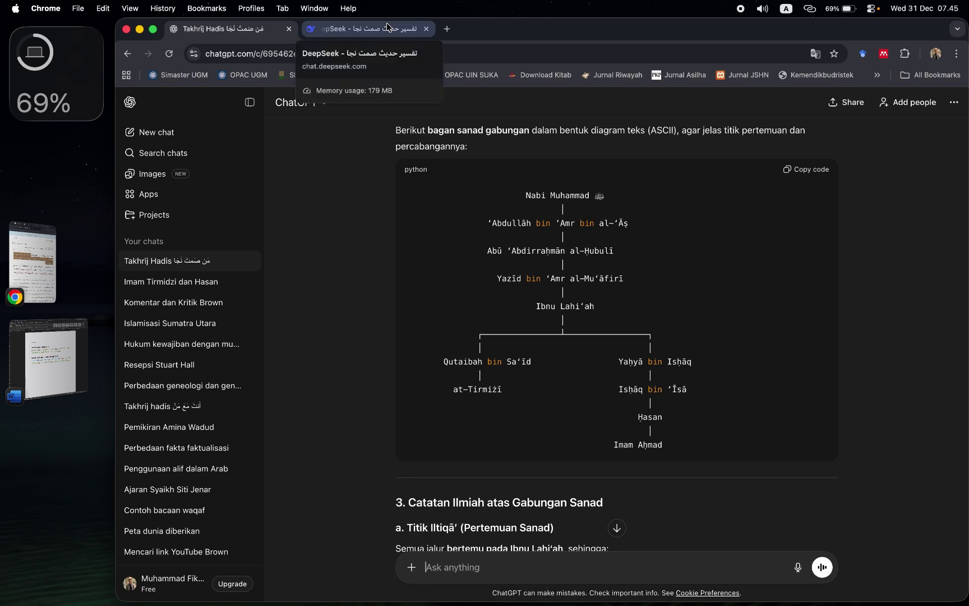
Read DeepSeek's separate Imam At-Tirmidzi and Imam Ahmad chains, continuing to its Bagan Sanad Terpadu diagram.
left_click(370, 29)
scroll(460, 211, "down", 1)
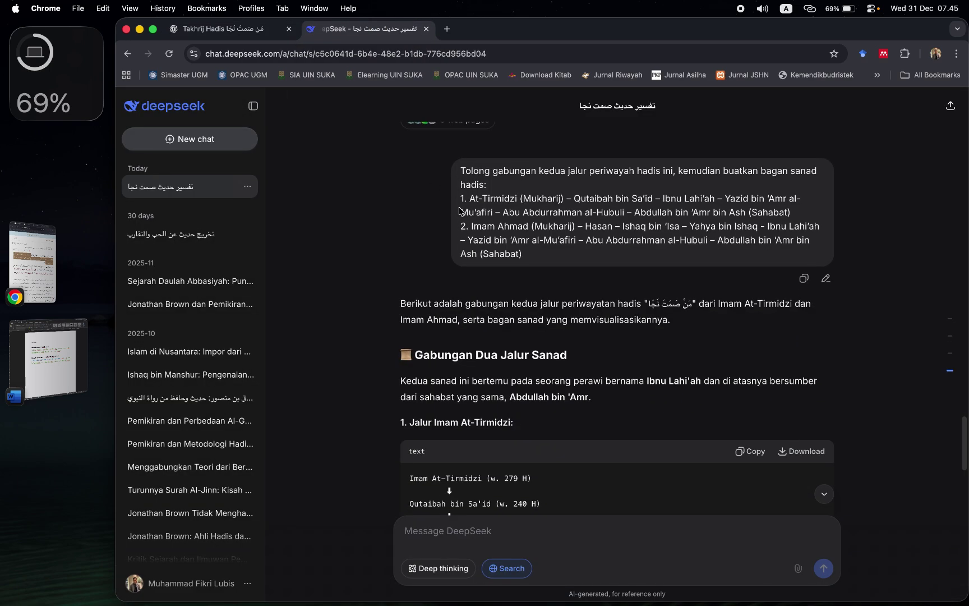
scroll(497, 298, "down", 5)
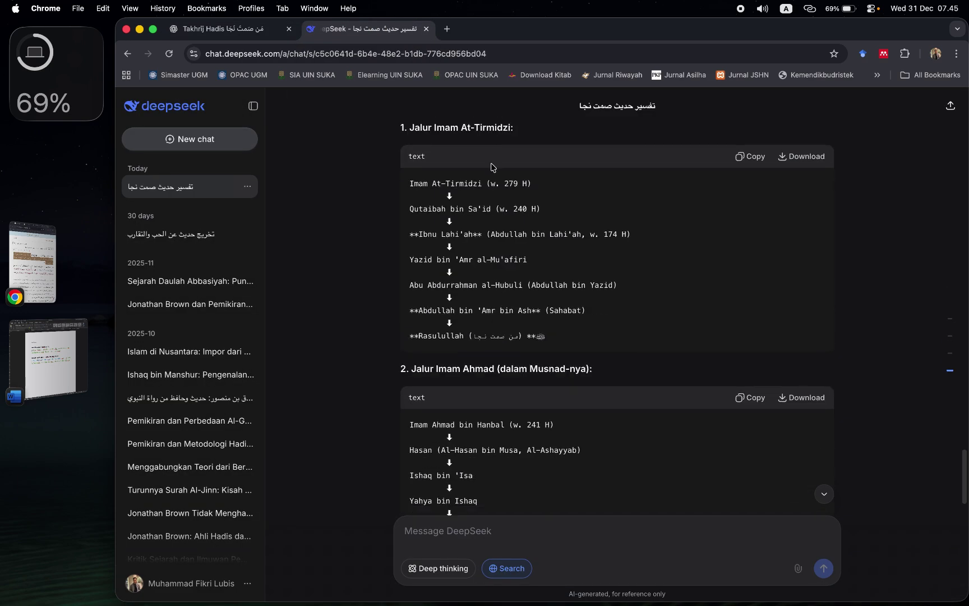
scroll(479, 178, "down", 1)
scroll(480, 182, "up", 1)
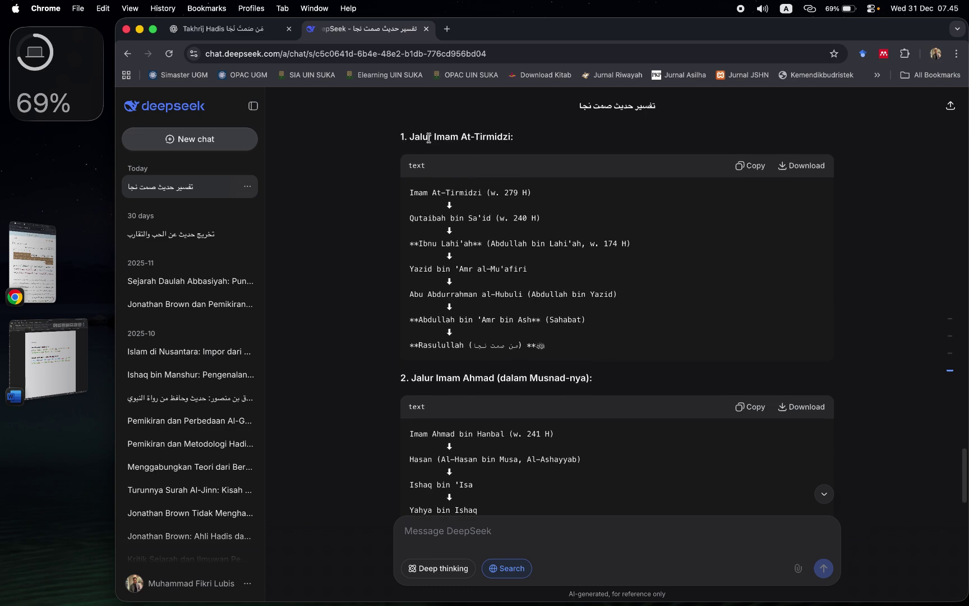
scroll(578, 271, "down", 4)
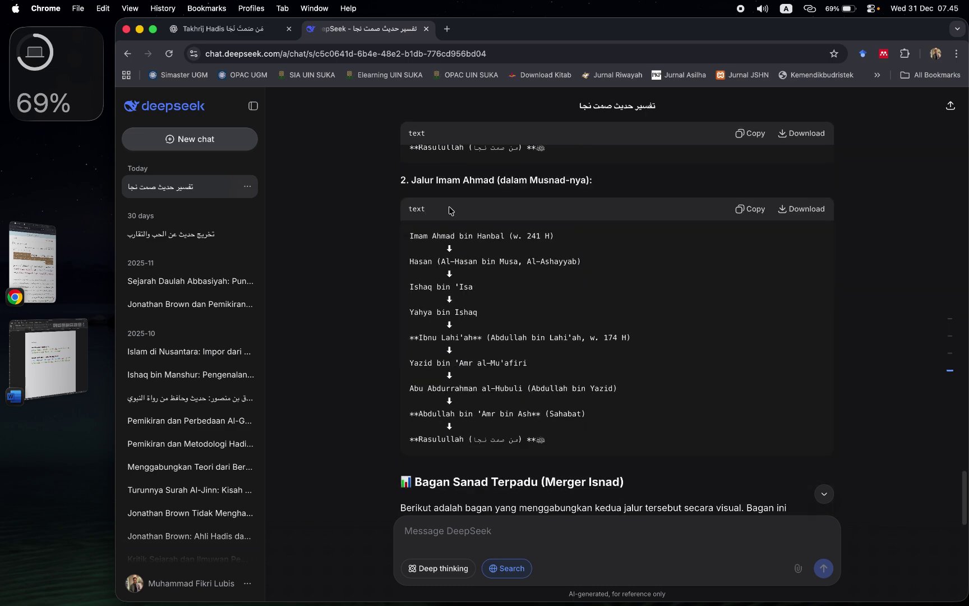
scroll(512, 287, "down", 5)
scroll(512, 287, "down", 4)
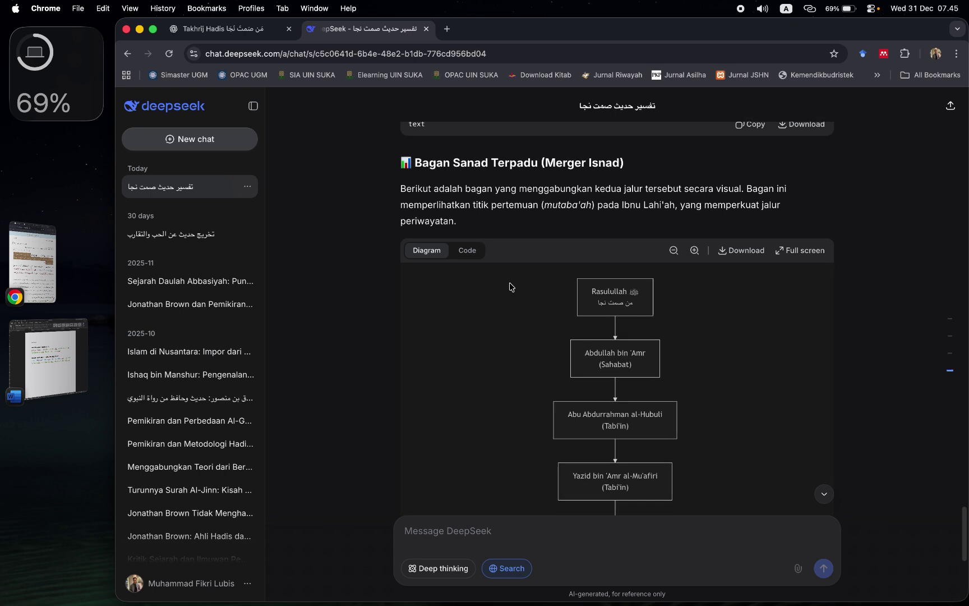
scroll(689, 283, "down", 5)
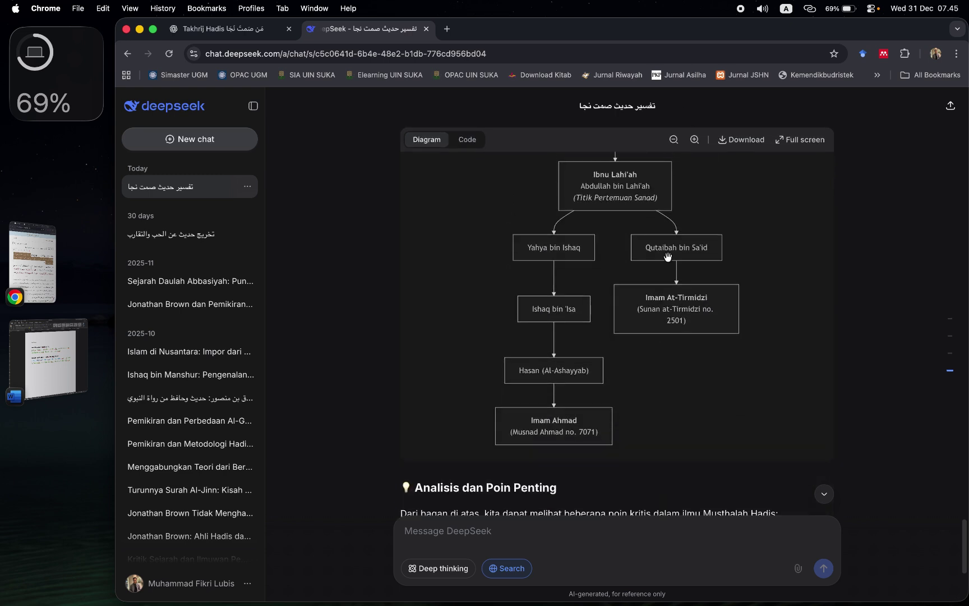
Zoom out DeepSeek's merged sanad diagram one level and examine the two branches below Ibnu Lahi'ah.
scroll(667, 264, "up", 1)
left_click(674, 140)
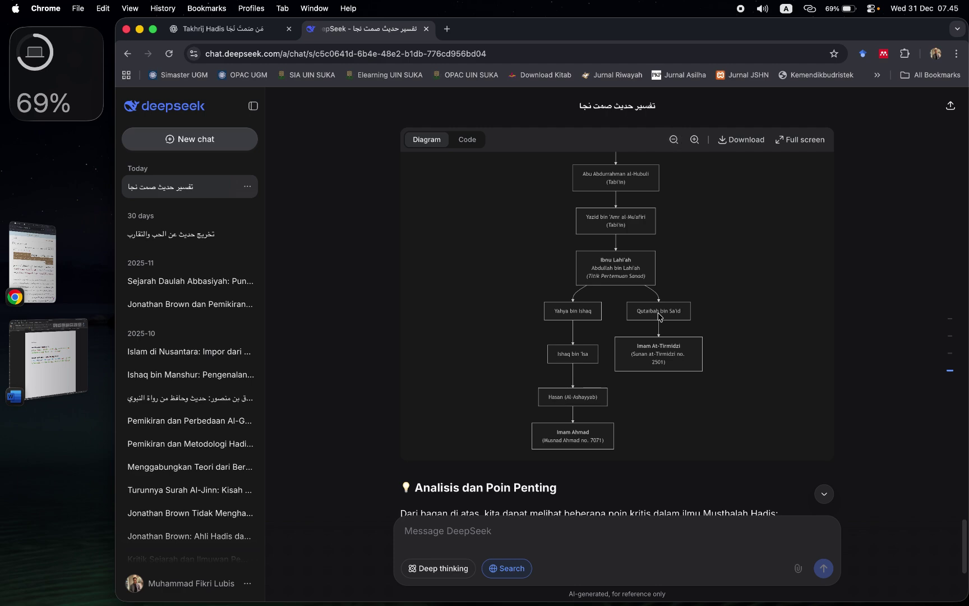
scroll(661, 317, "up", 2)
scroll(662, 317, "down", 2)
left_click_drag(683, 292, 708, 229)
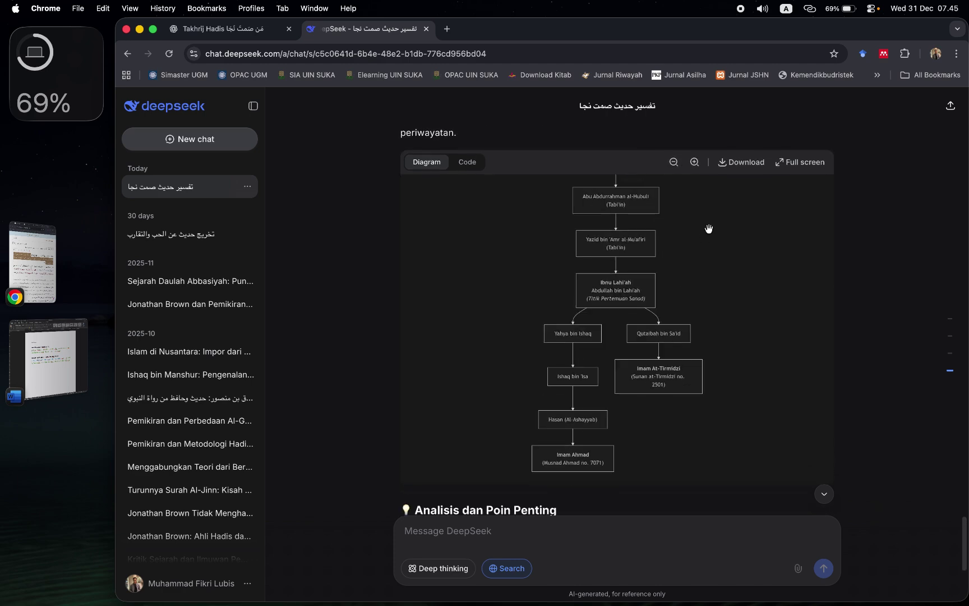
Compare DeepSeek's diagram with ChatGPT's text diagram, tracing the shared narrators from the Companion to Yazid bin 'Amr al-Mu'afiri.
left_click(221, 32)
left_click(382, 30)
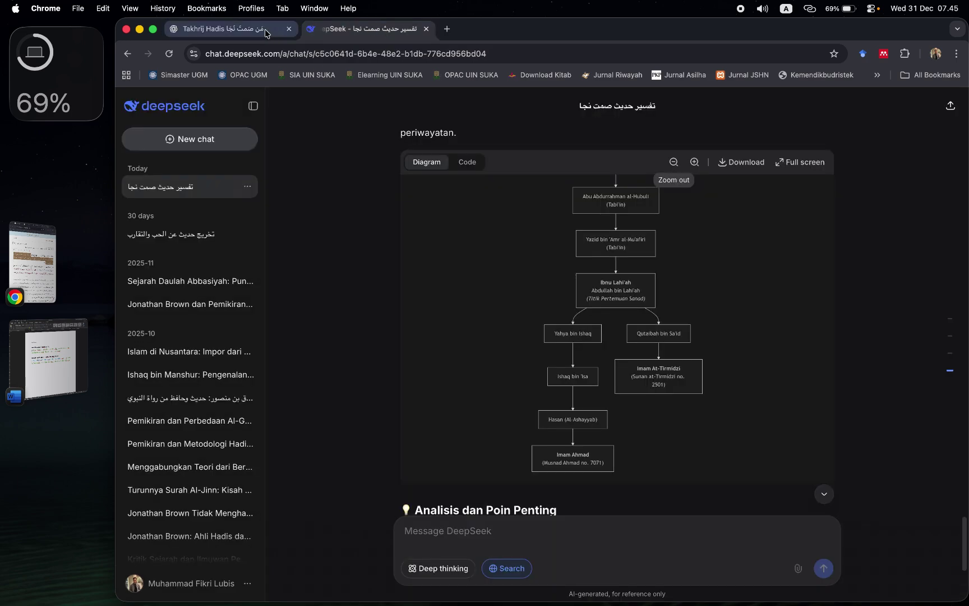
left_click(247, 32)
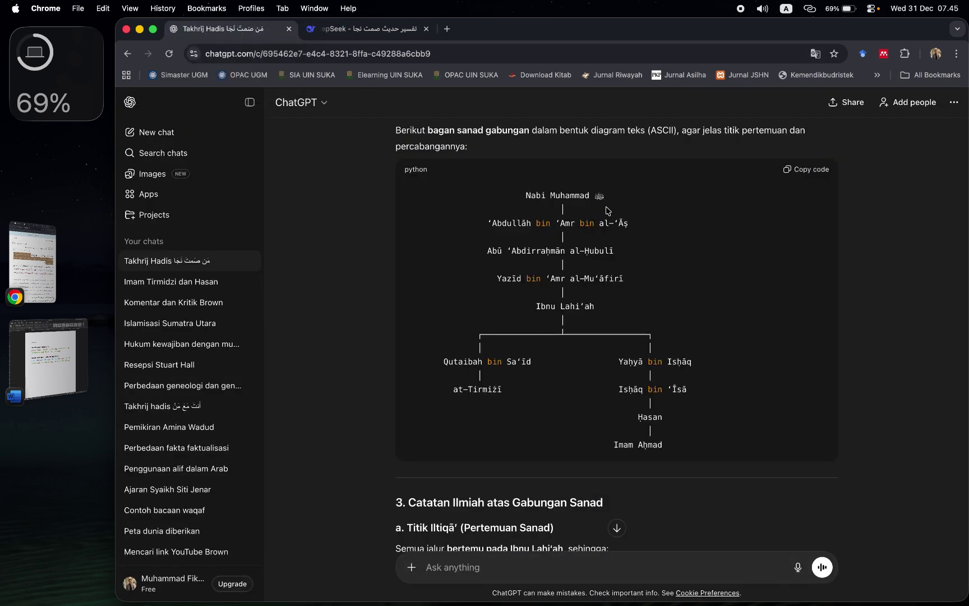
left_click_drag(627, 221, 628, 283)
left_click(703, 275)
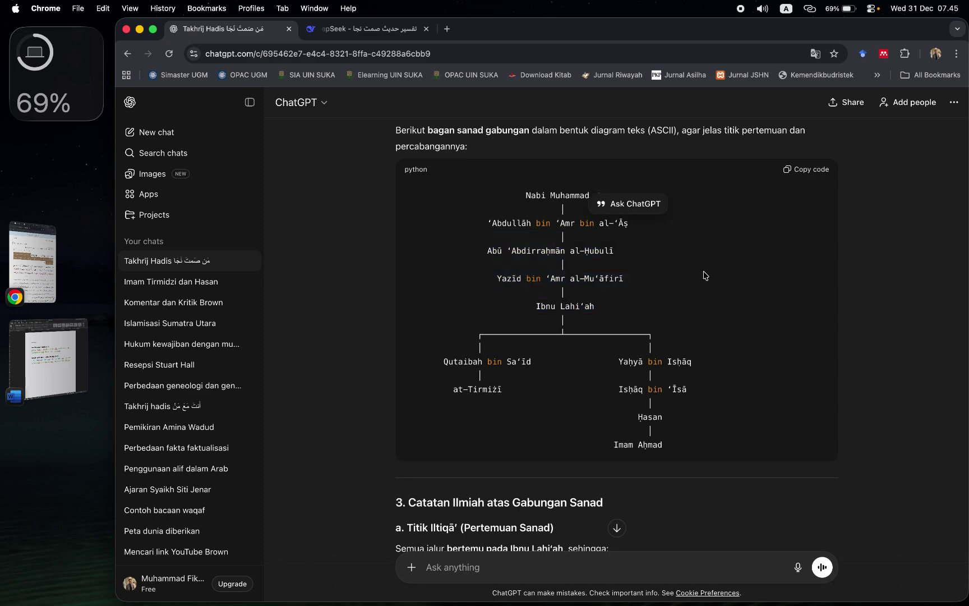
scroll(529, 278, "up", 2)
scroll(529, 279, "down", 2)
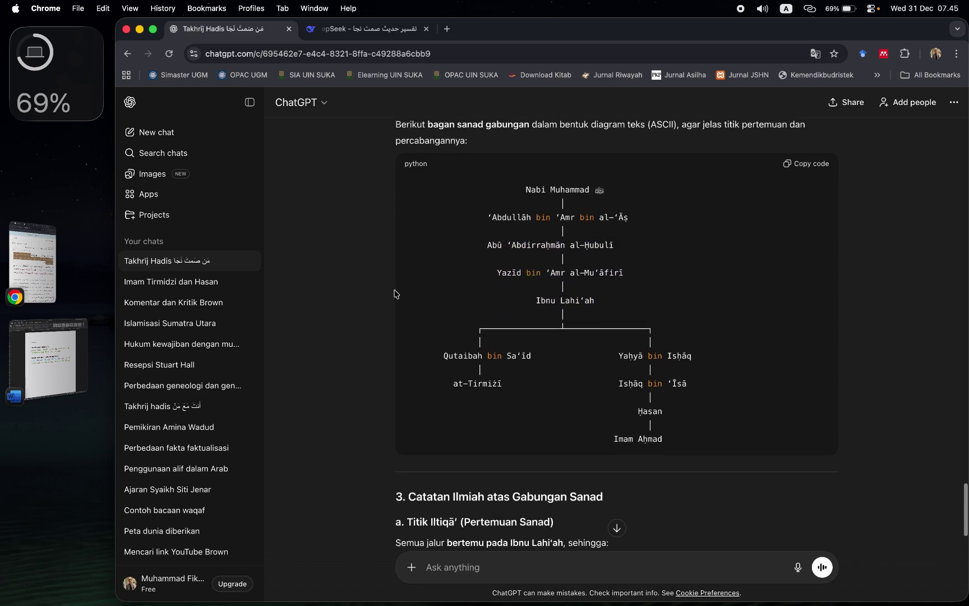
Bring up the Word document and turn off Stage Manager's overlapping layout so it sits side by side with the ChatGPT chat.
left_click(47, 359)
left_click(873, 8)
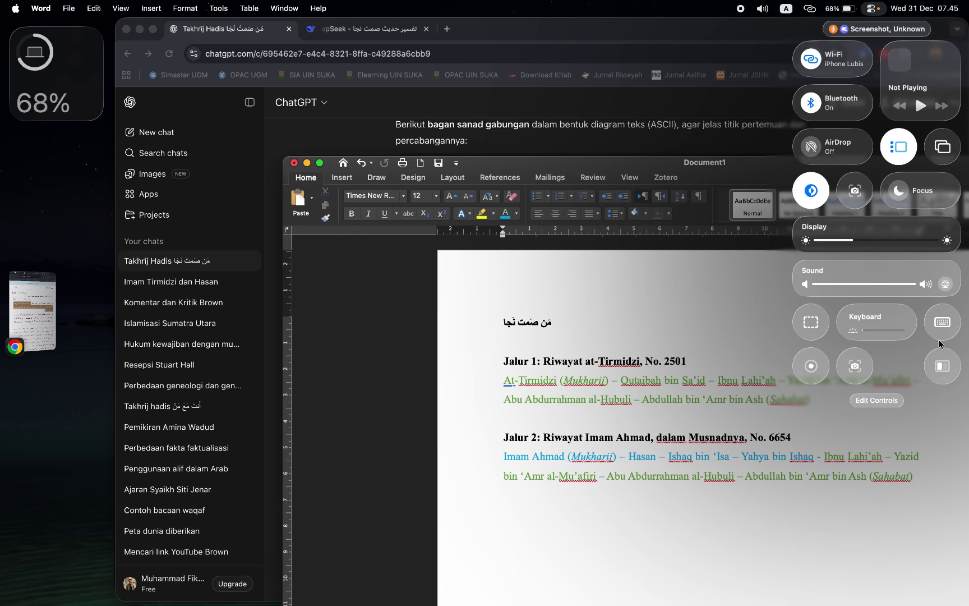
left_click(943, 366)
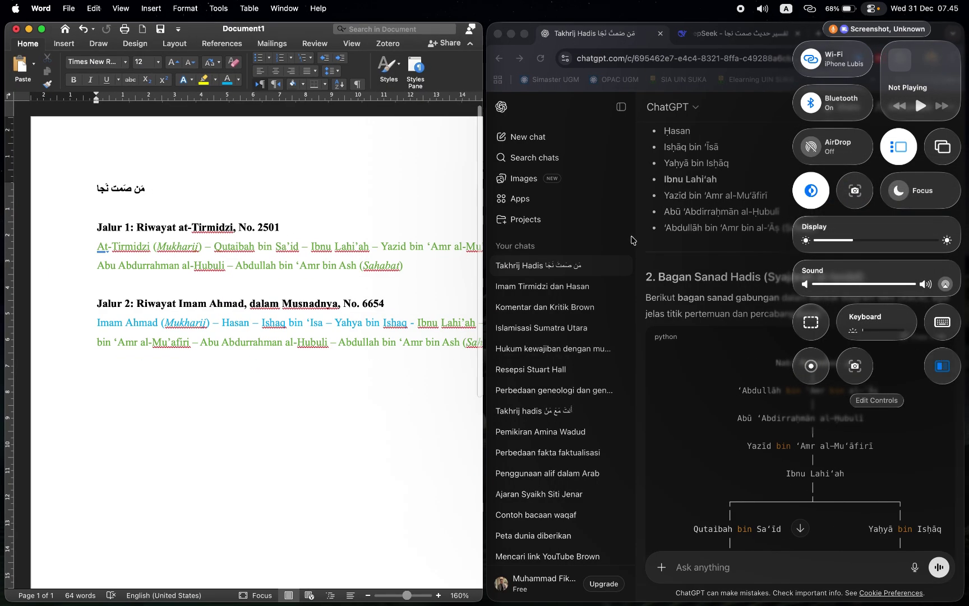
left_click(693, 234)
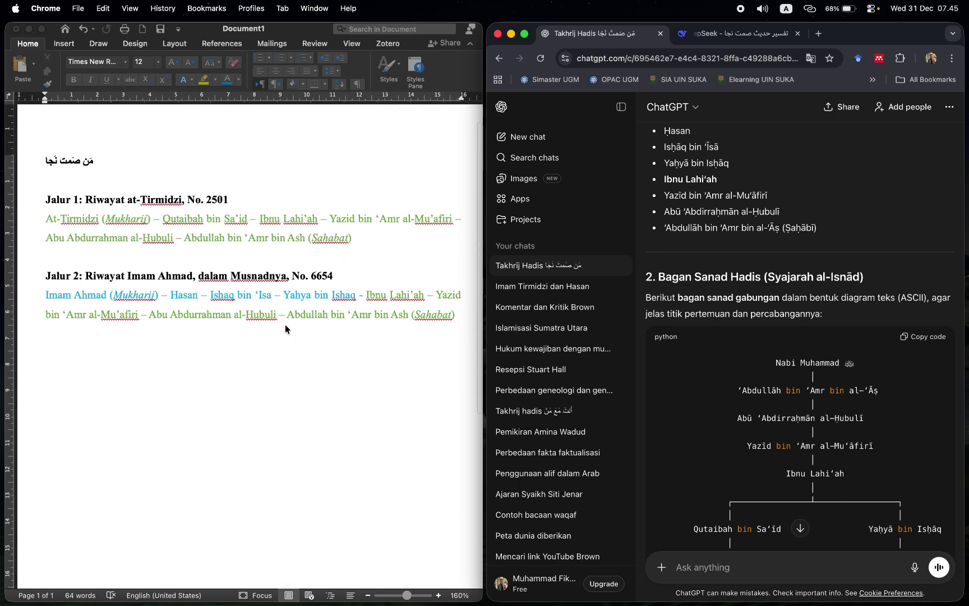
Check ChatGPT's combined sanad diagram against the Jalur 1 and Jalur 2 chains in the Word document.
scroll(659, 327, "down", 5)
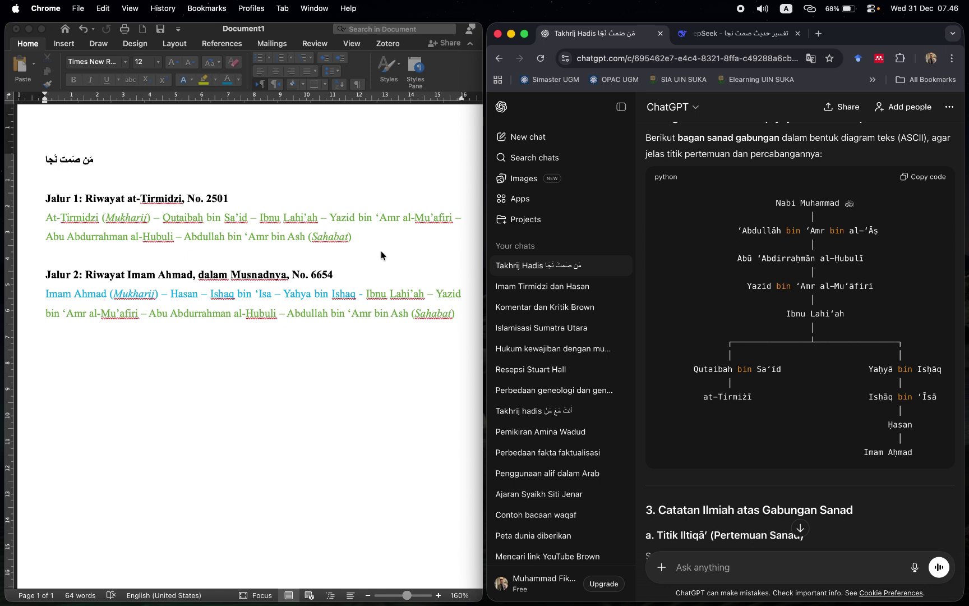
scroll(818, 230, "up", 1)
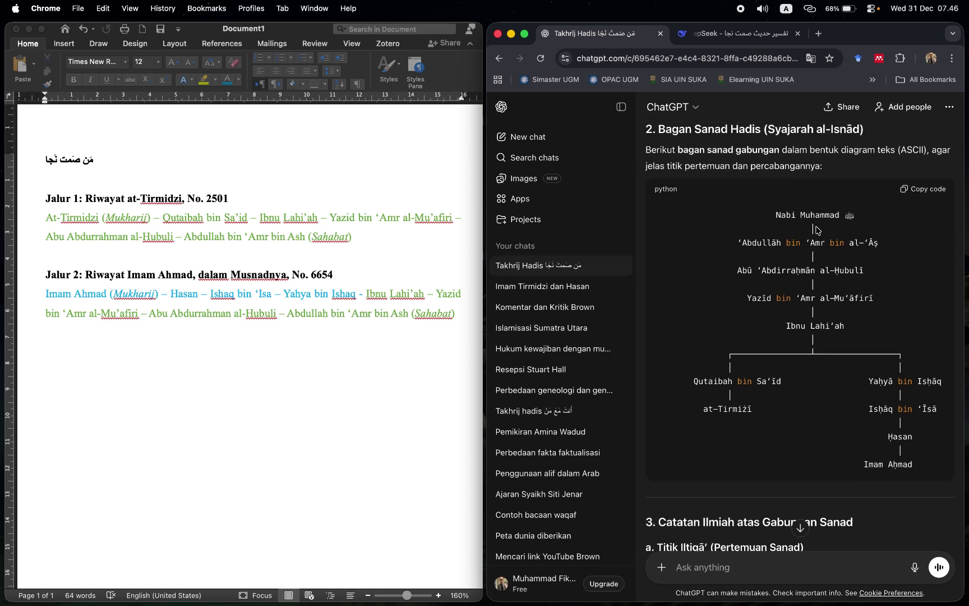
scroll(817, 230, "down", 1)
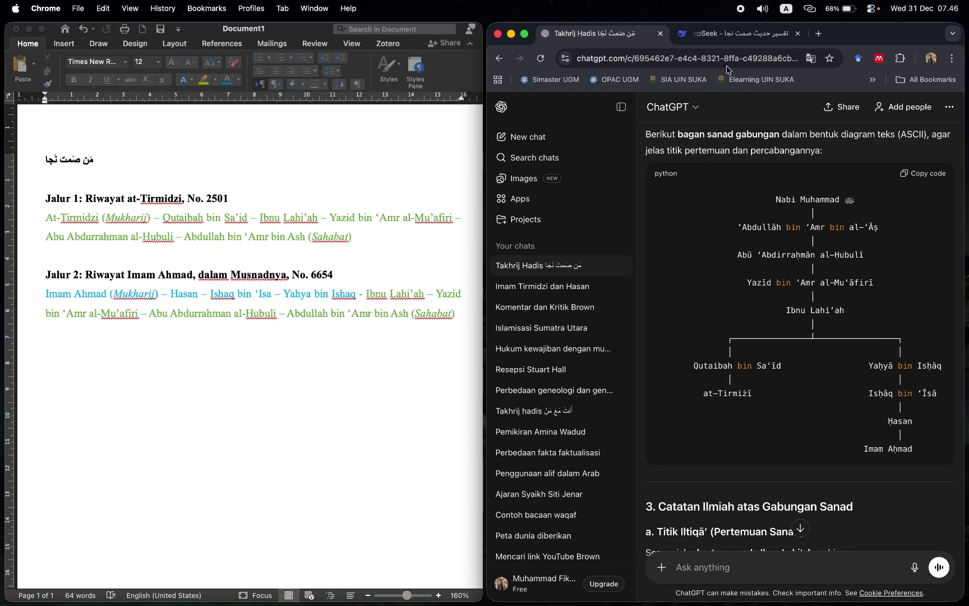
Check DeepSeek's merged sanad diagram against the Word document's two chains, following both branches to Imam Ahmad and Imam At-Tirmidzi.
left_click(727, 36)
scroll(810, 445, "down", 10)
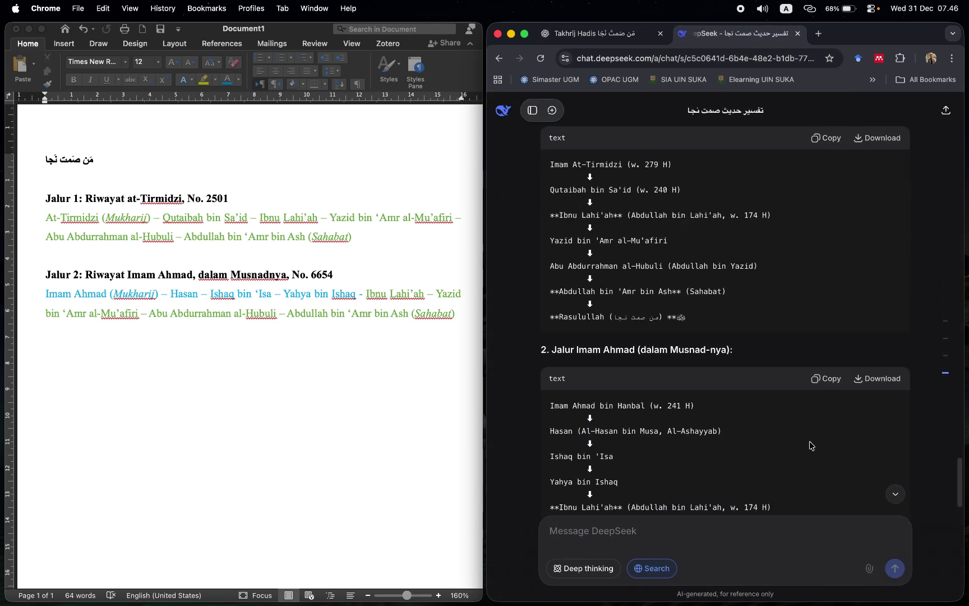
scroll(810, 445, "down", 3)
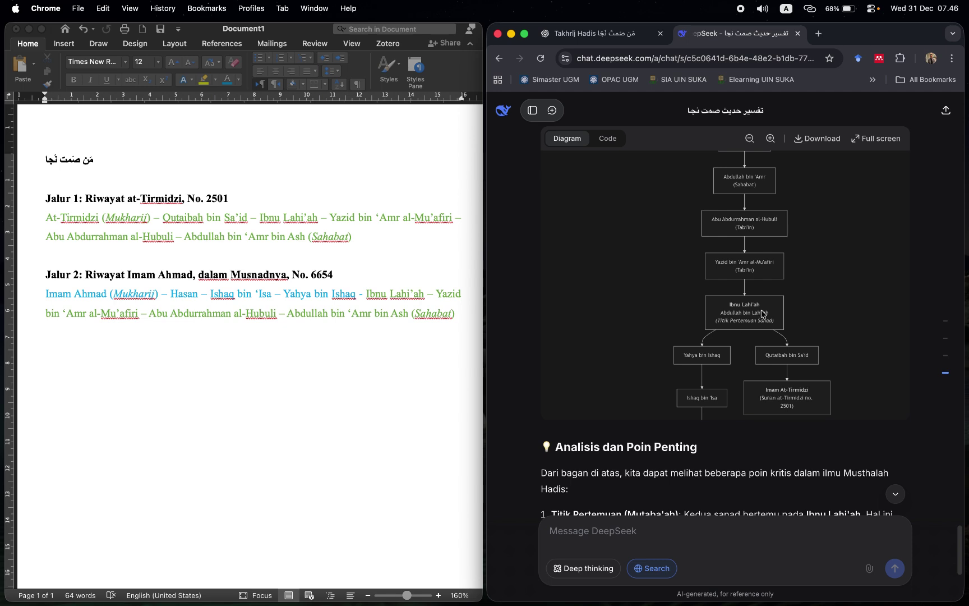
scroll(780, 302, "down", 3)
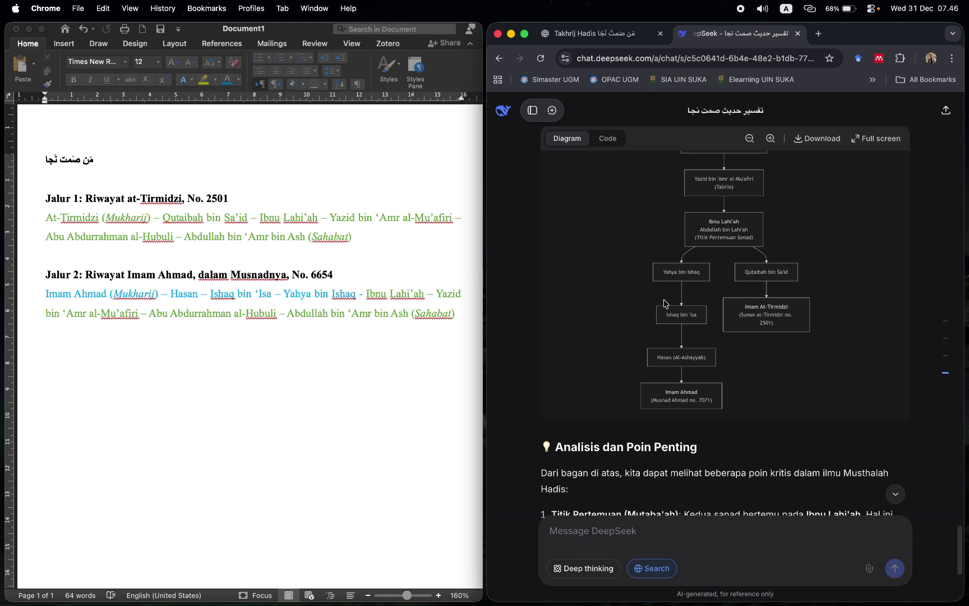
scroll(664, 297, "up", 1)
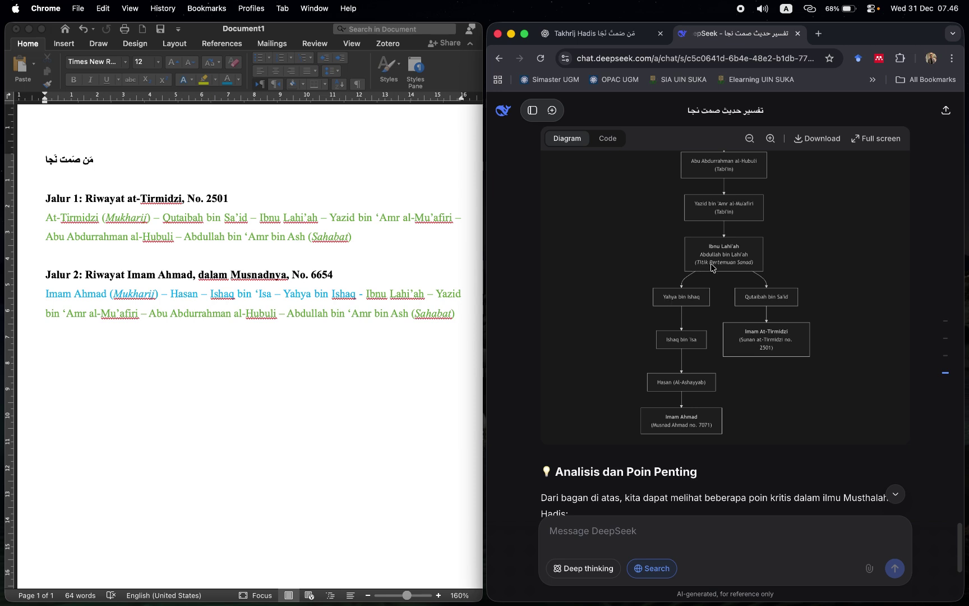
scroll(664, 232, "up", 1)
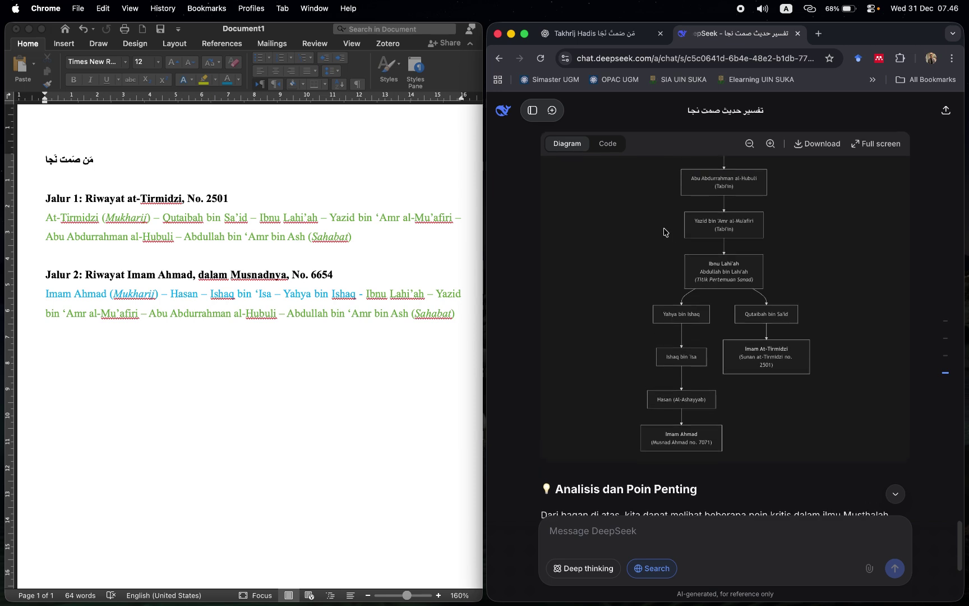
scroll(770, 316, "down", 1)
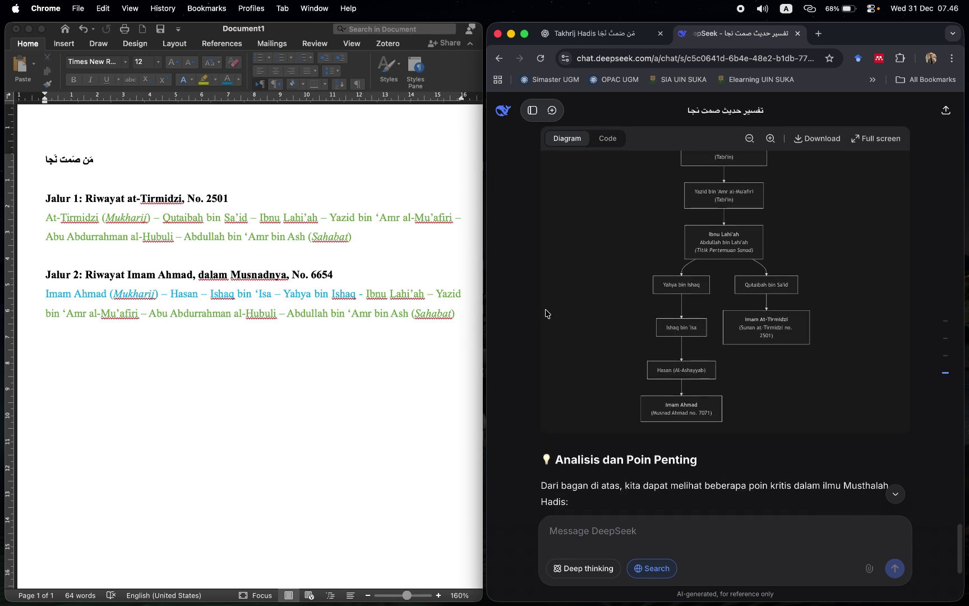
scroll(741, 352, "up", 1)
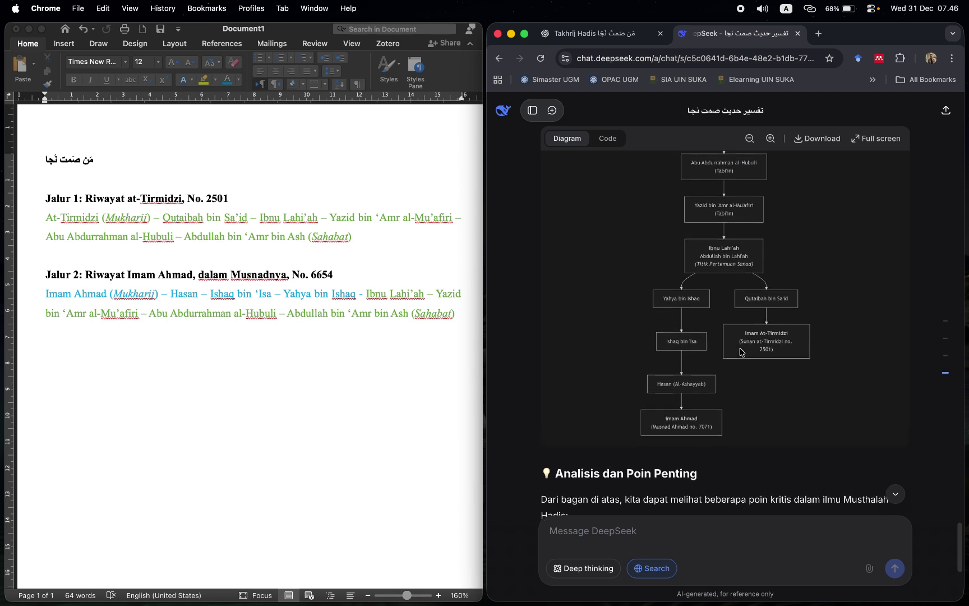
Compare the hadith number on DeepSeek's Imam Ahmad node with the number in the Word document's Jalur 2 heading.
scroll(739, 336, "up", 3)
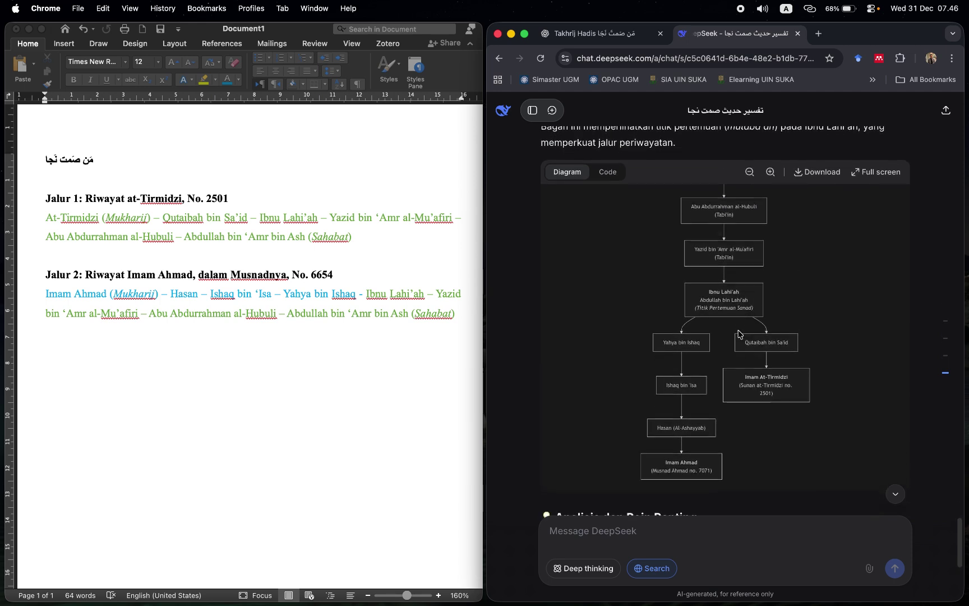
left_click_drag(743, 274, 746, 224)
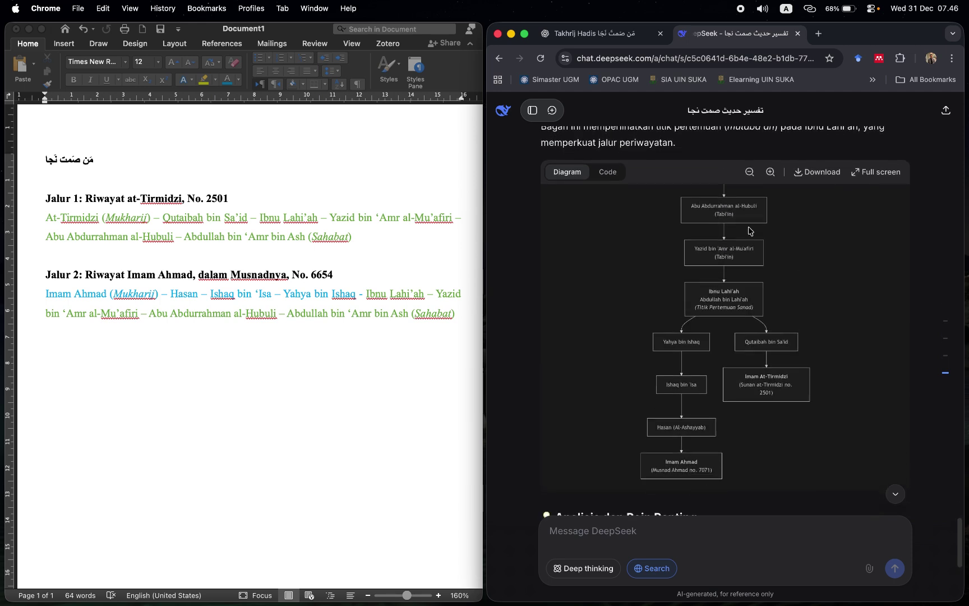
scroll(686, 452, "down", 1)
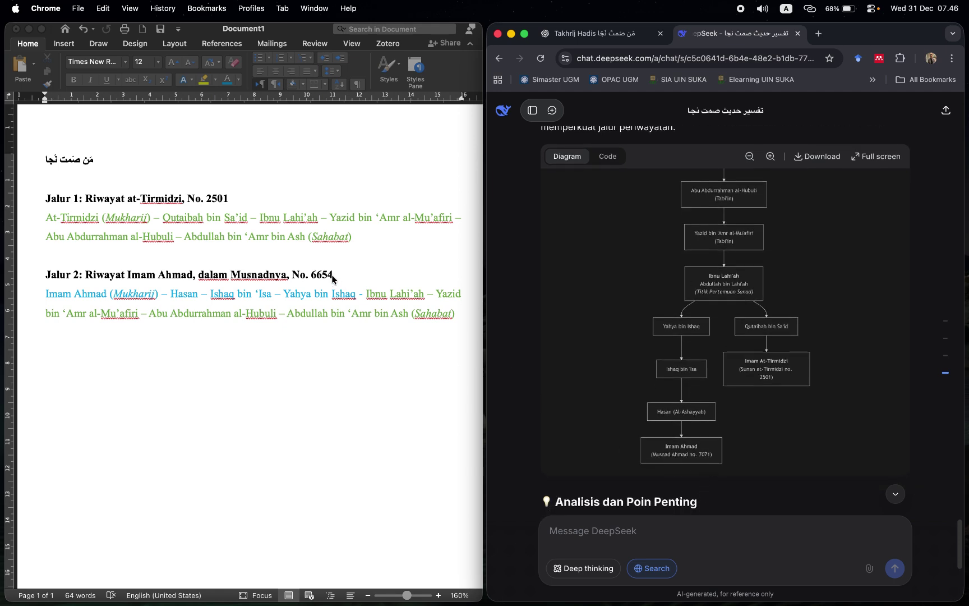
left_click(334, 279)
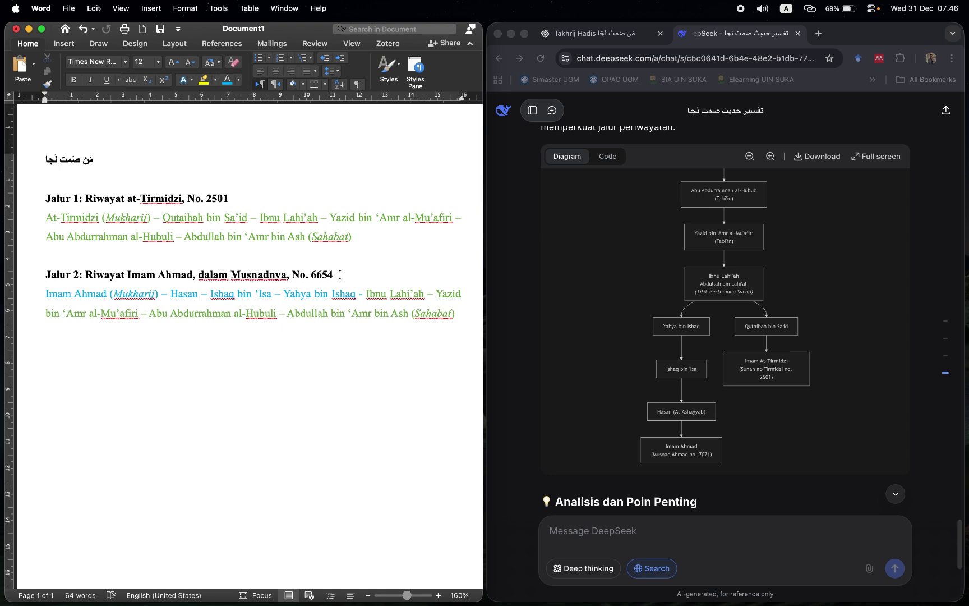
Switch to the Shamela page of Musnad Ahmad and check the number and sanad of hadith 6654 at the source.
key("super+Tab")
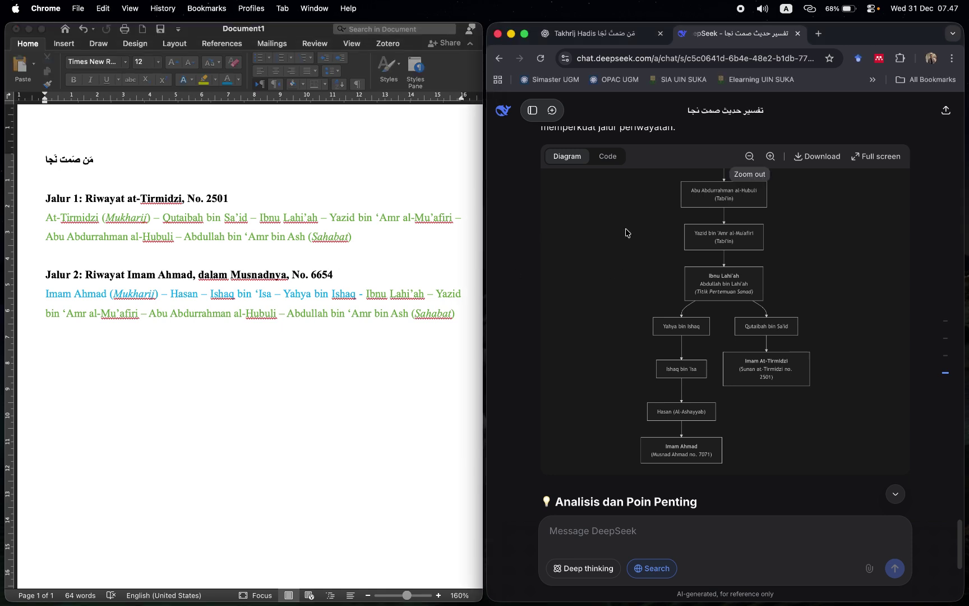
key("super+Tab")
key("super+Tab")
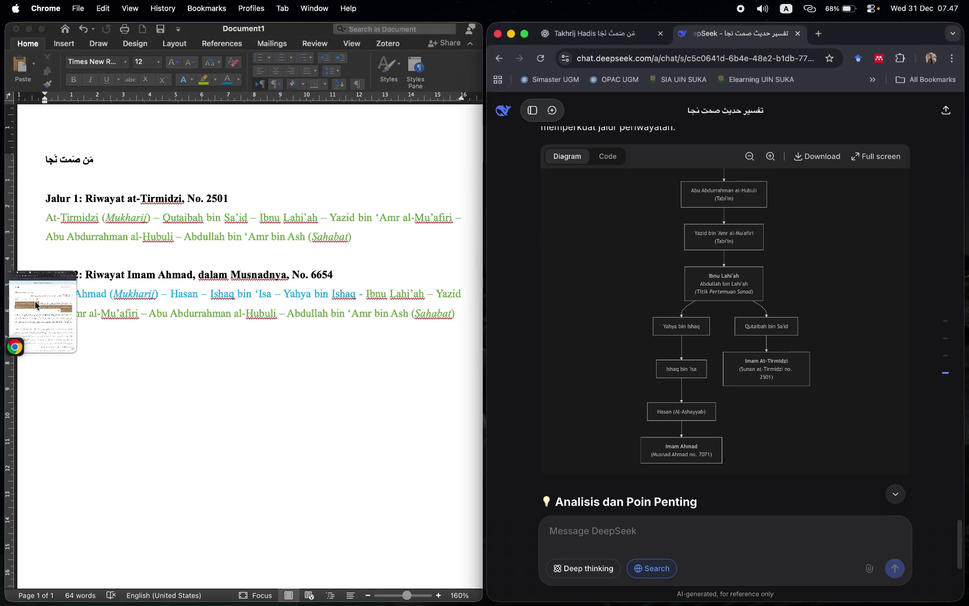
left_click(39, 311)
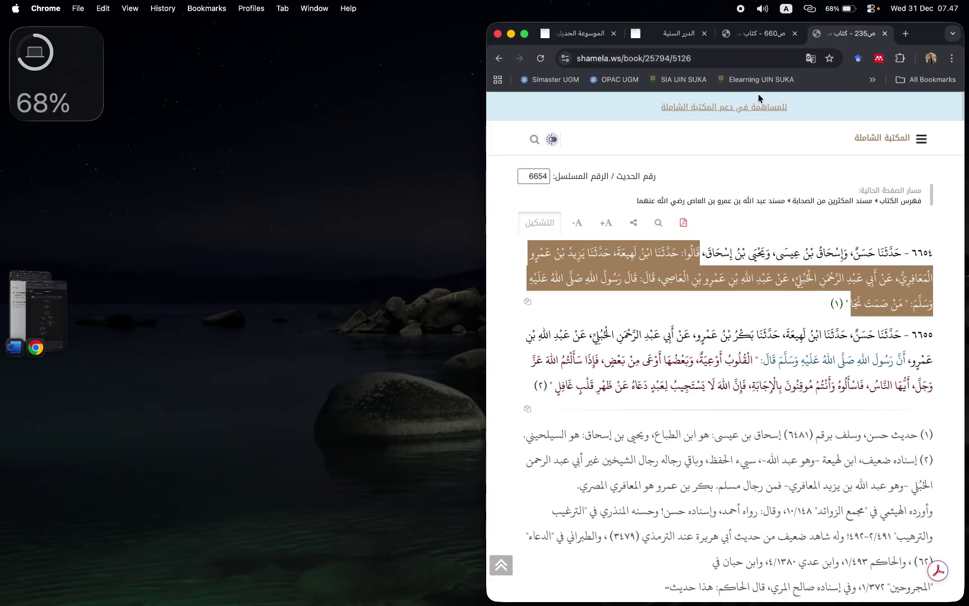
left_click(763, 33)
left_click(842, 35)
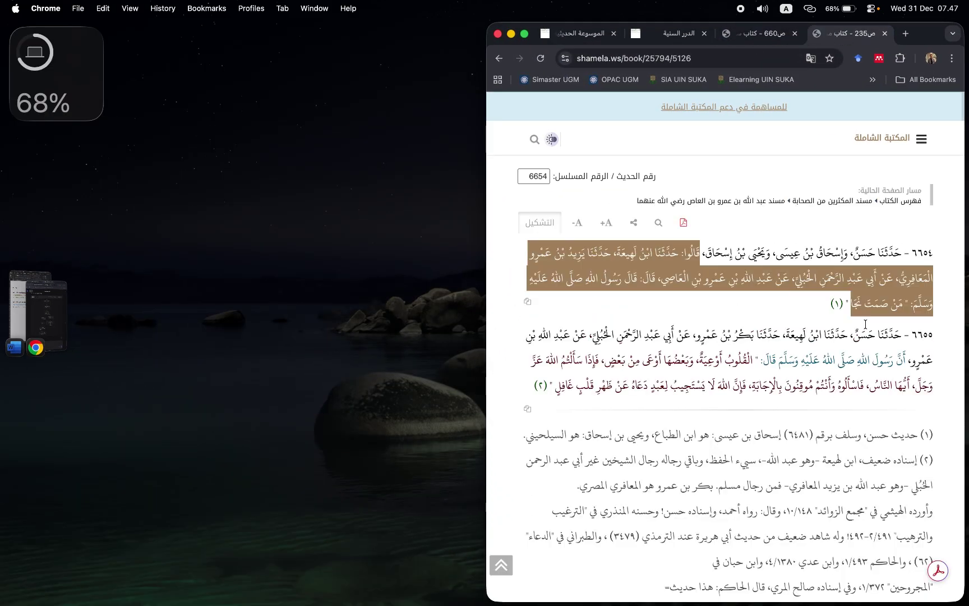
scroll(866, 336, "up", 2)
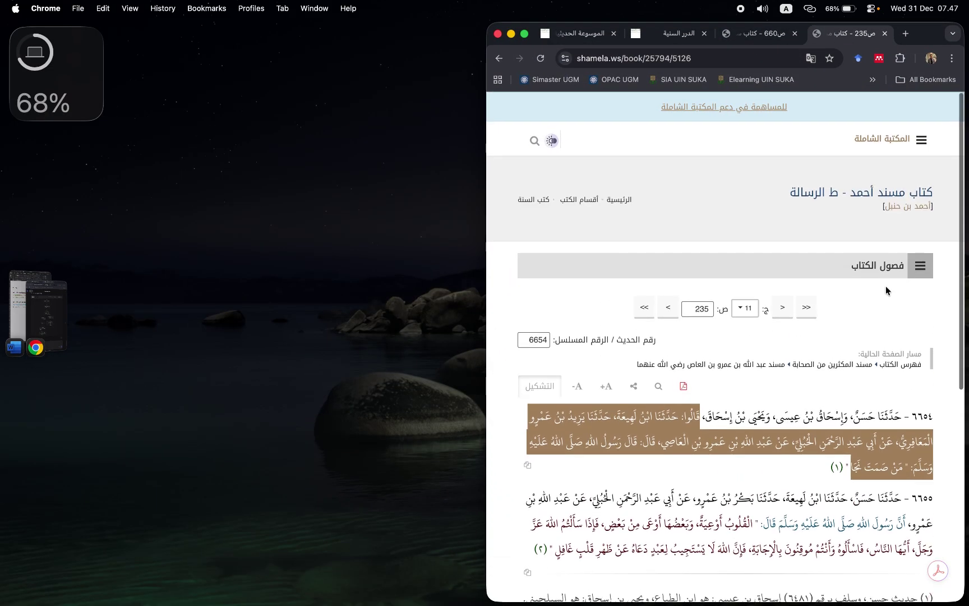
scroll(889, 291, "down", 2)
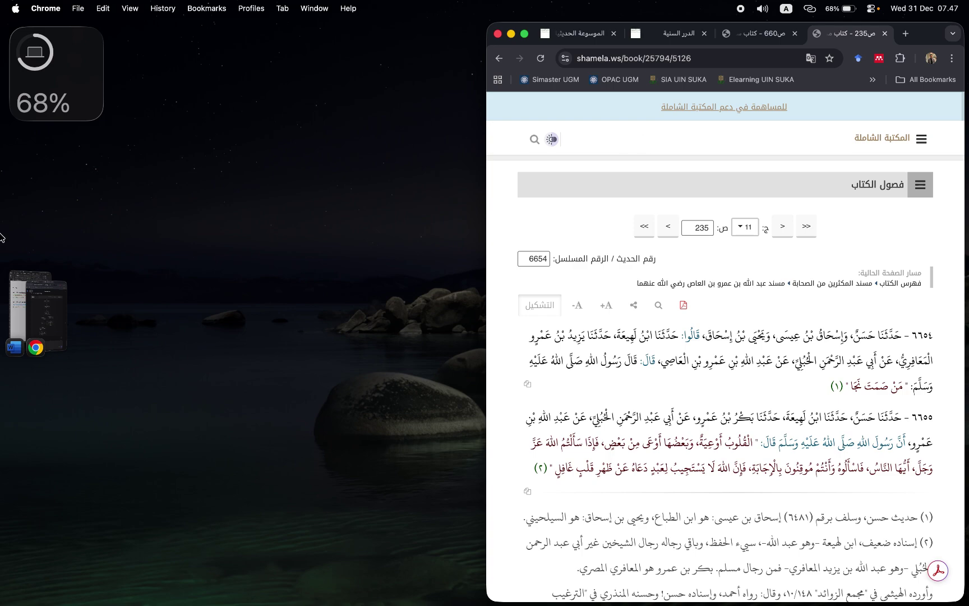
Return to the ChatGPT chat beside the Word document and copy the combined text sanad diagram.
left_click(38, 309)
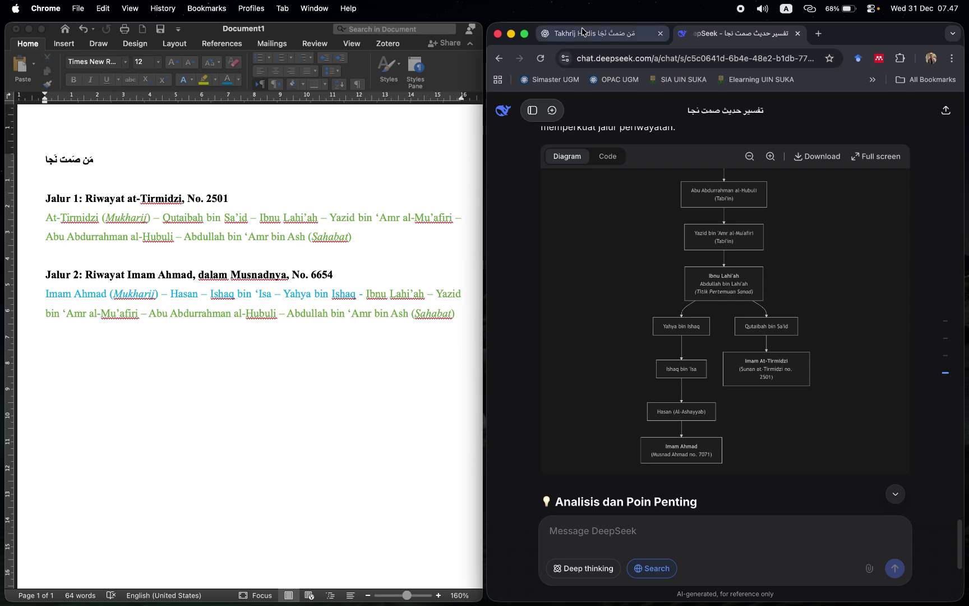
left_click(584, 32)
scroll(810, 240, "up", 2)
scroll(810, 241, "down", 2)
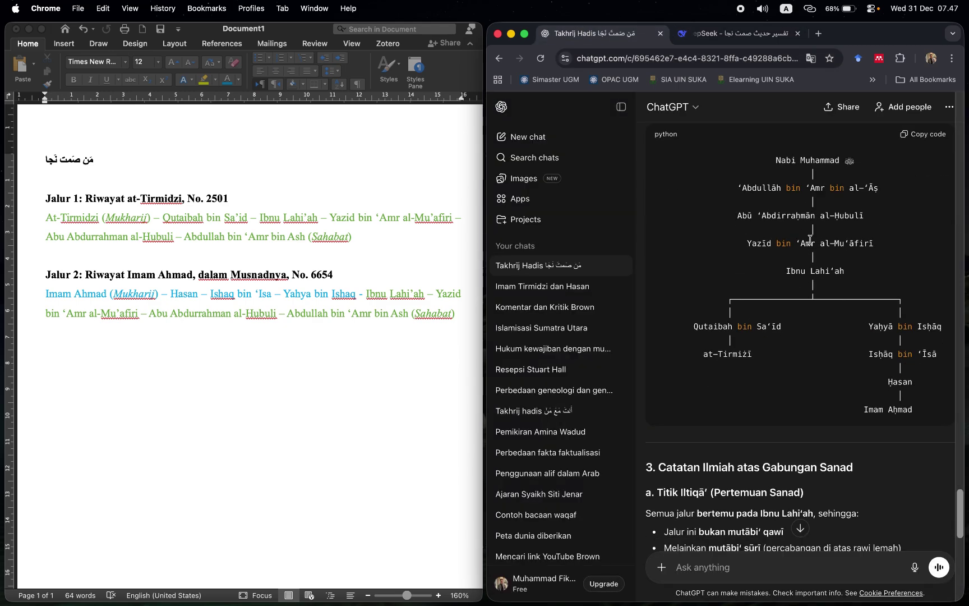
scroll(812, 242, "up", 3)
scroll(816, 247, "down", 2)
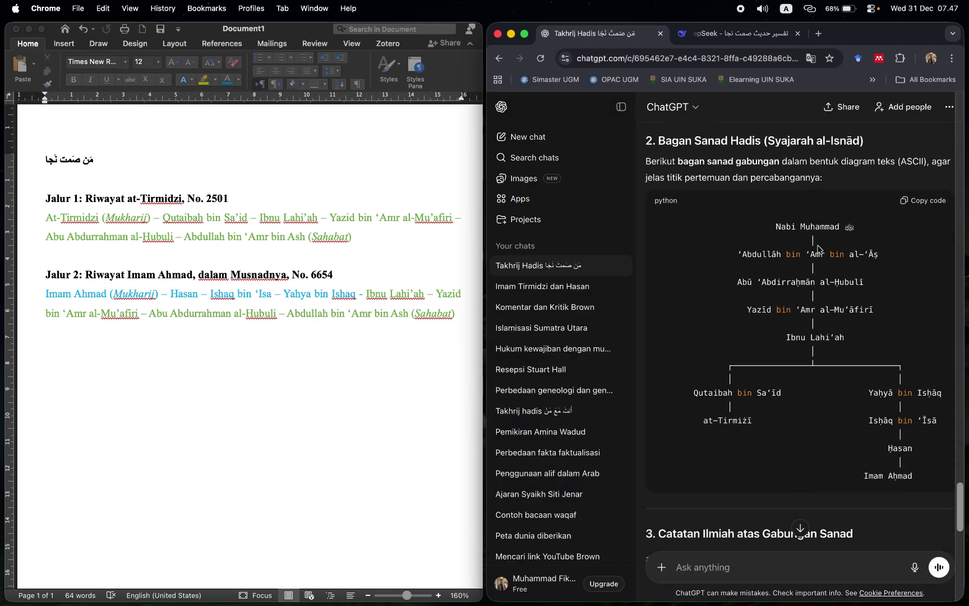
left_click(924, 200)
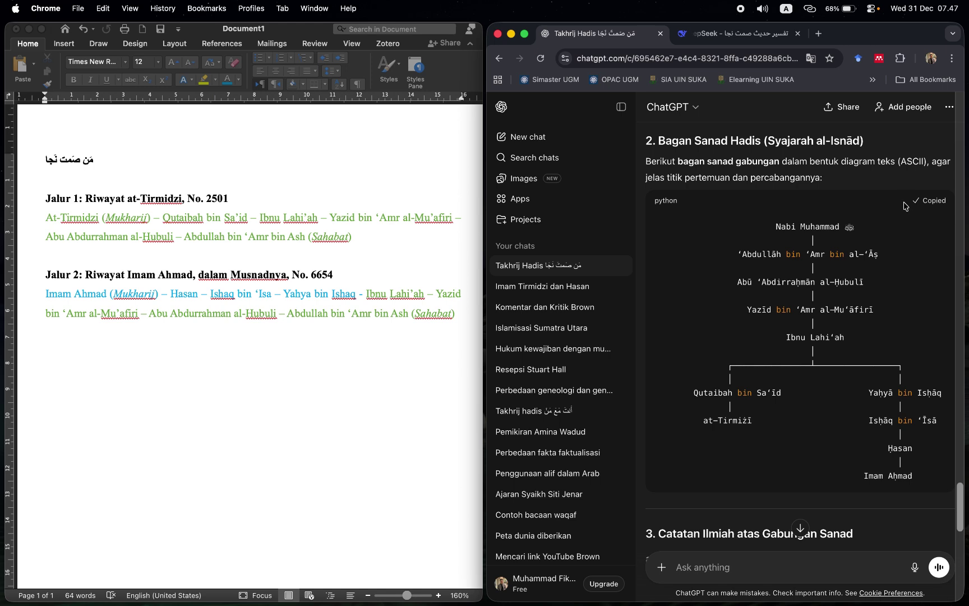
Download DeepSeek's merged sanad diagram as a PNG and open the downloaded image in Preview to view the whole chart.
left_click(746, 34)
left_click(815, 155)
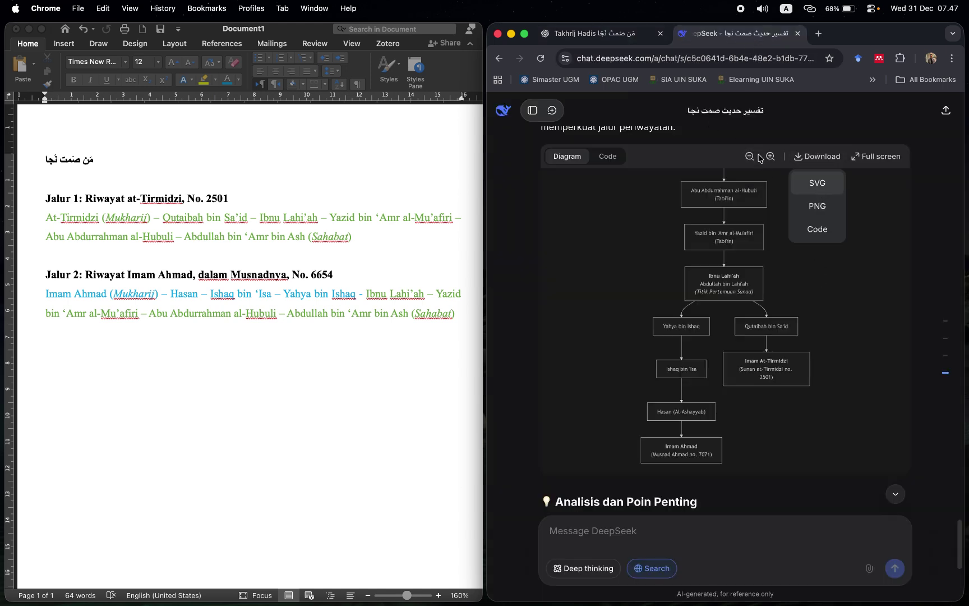
left_click(817, 206)
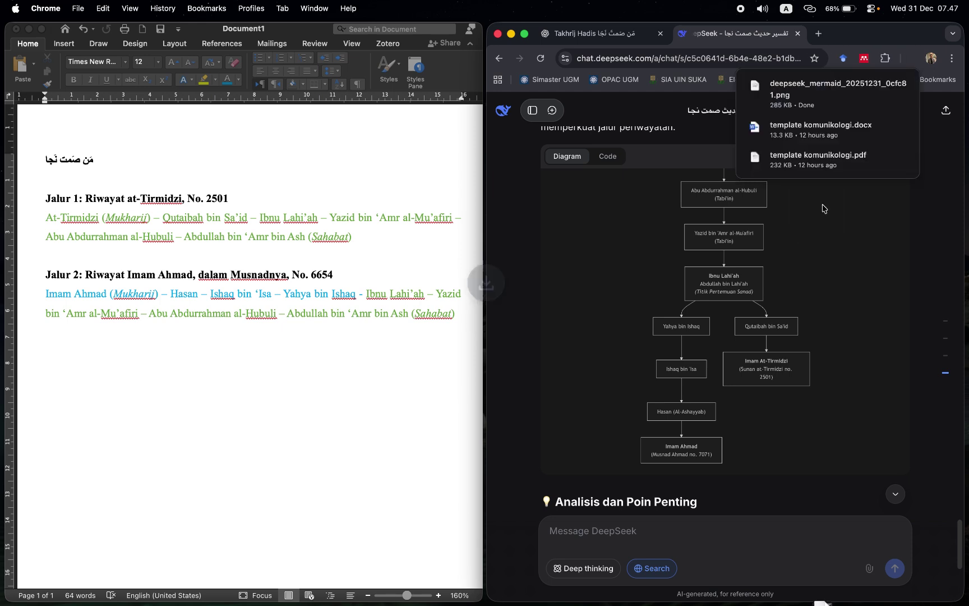
left_click(811, 94)
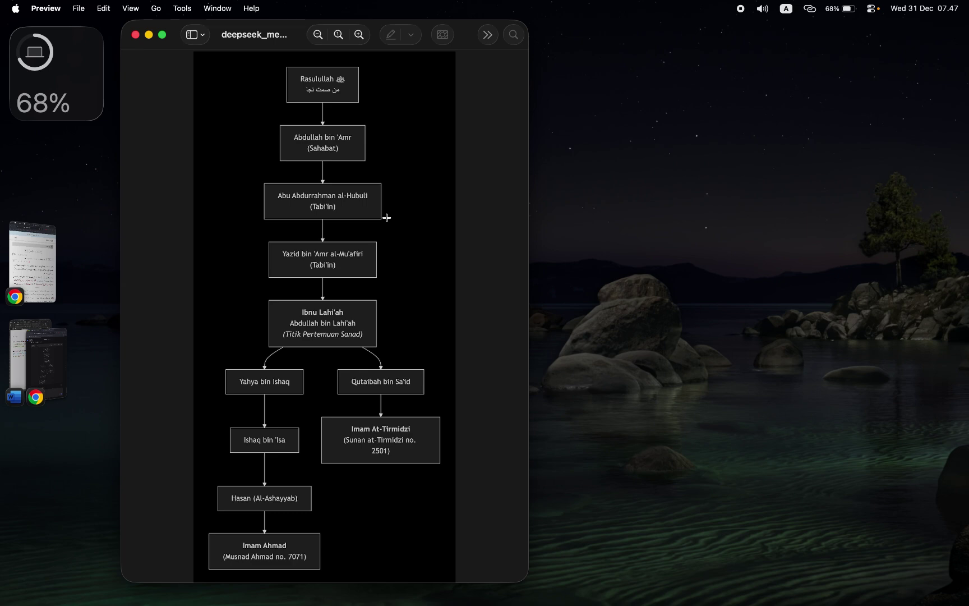
scroll(387, 217, "down", 1)
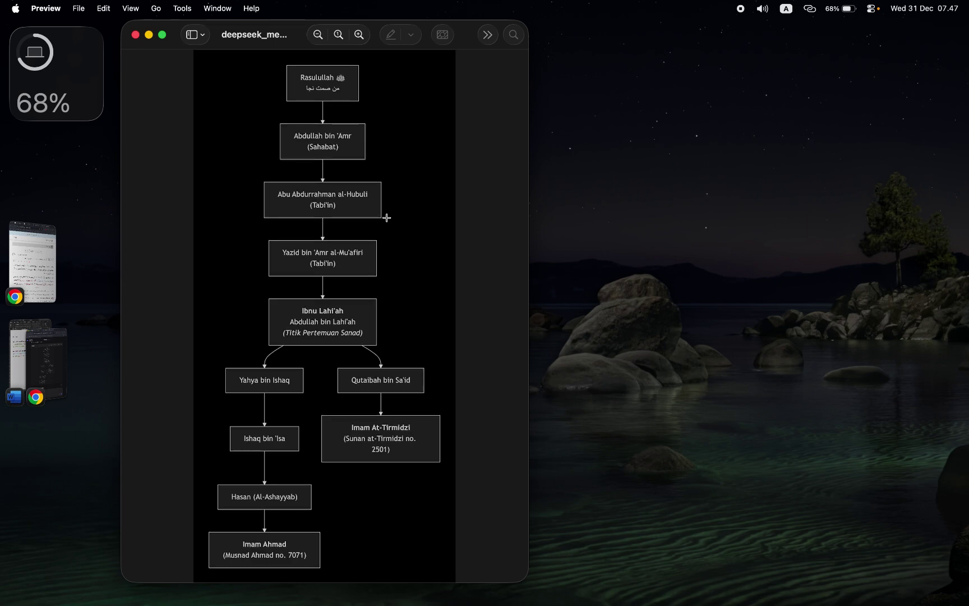